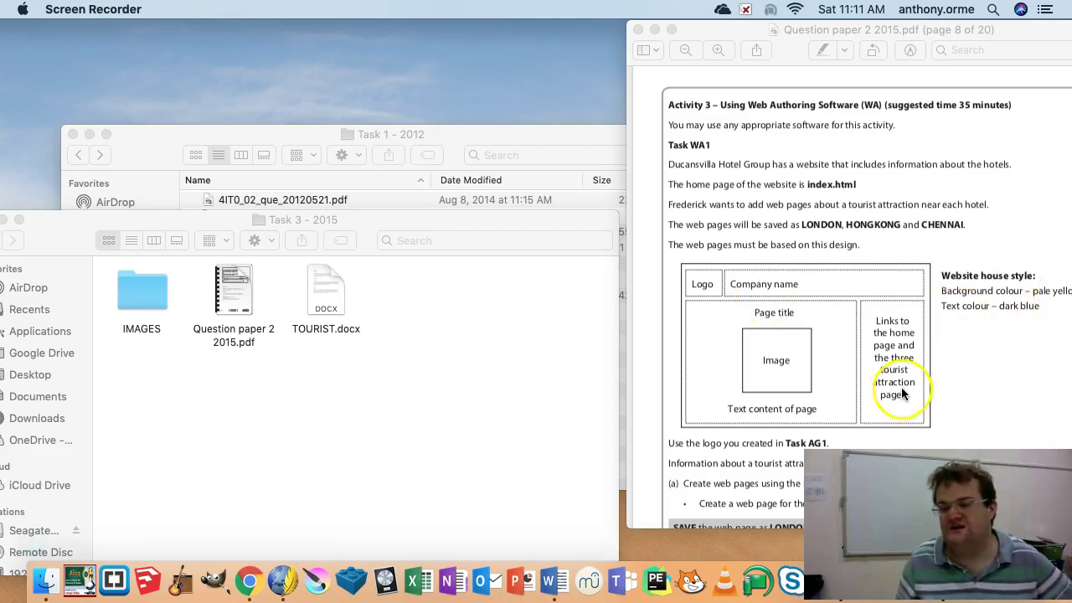
# Examine the web authoring task in the question paper, including the page layout design, the house style and the pages to save
pyautogui.scroll(-5, 901, 387)
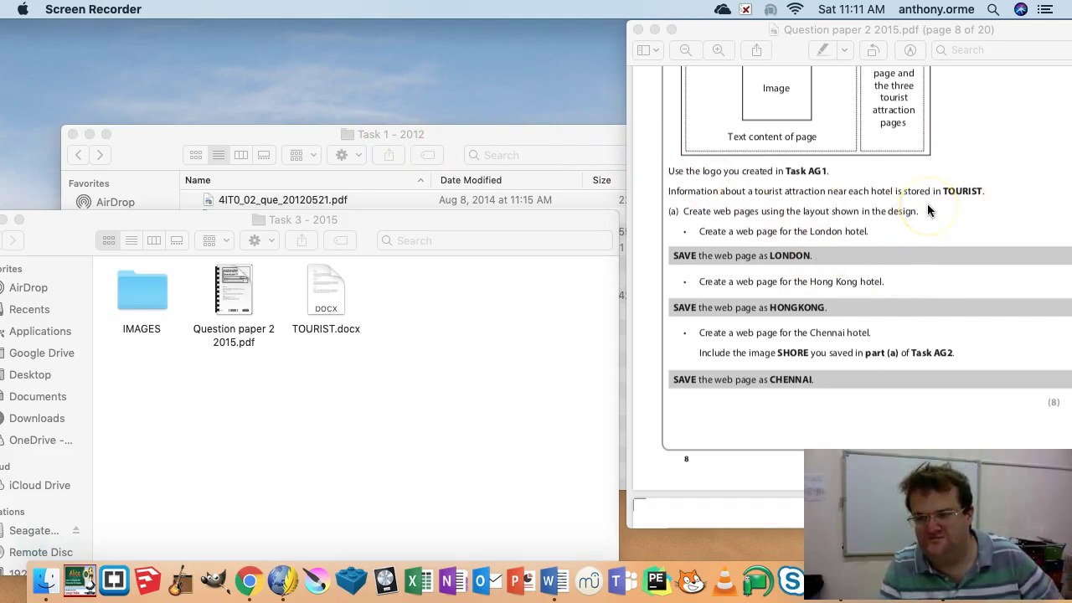
pyautogui.scroll(4, 928, 205)
pyautogui.scroll(-1, 927, 209)
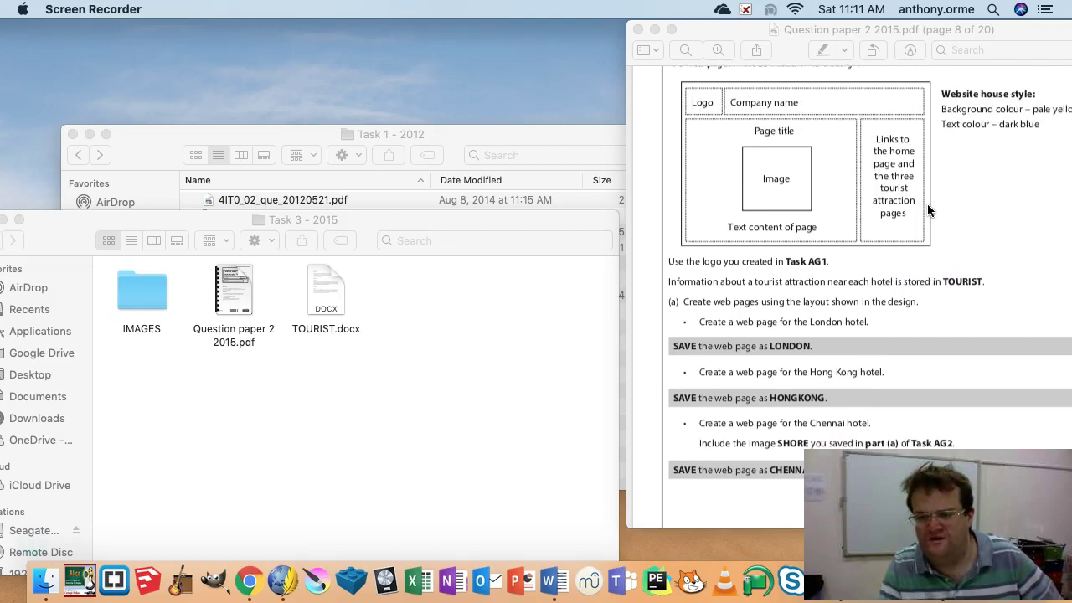
pyautogui.scroll(-10, 928, 209)
pyautogui.scroll(-2, 927, 209)
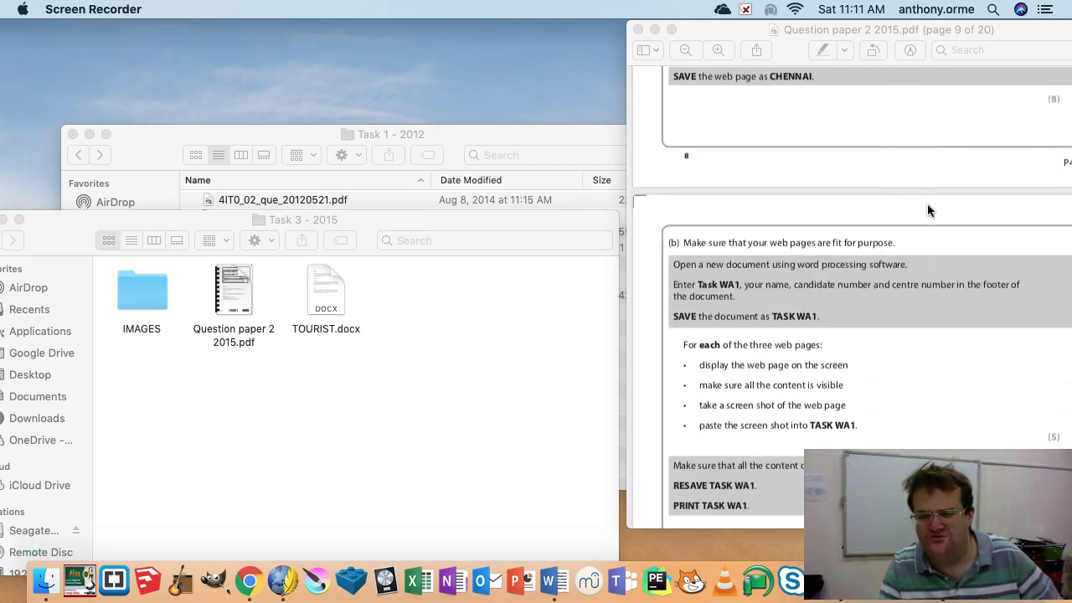
pyautogui.scroll(5, 928, 209)
pyautogui.scroll(9, 927, 204)
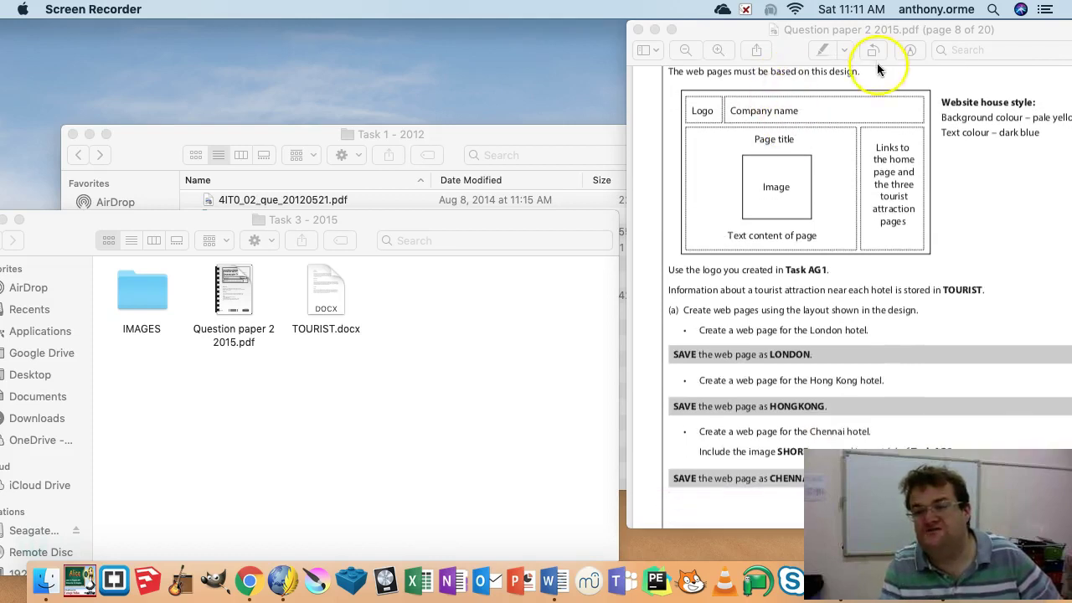
pyautogui.scroll(4, 880, 125)
pyautogui.click(802, 105)
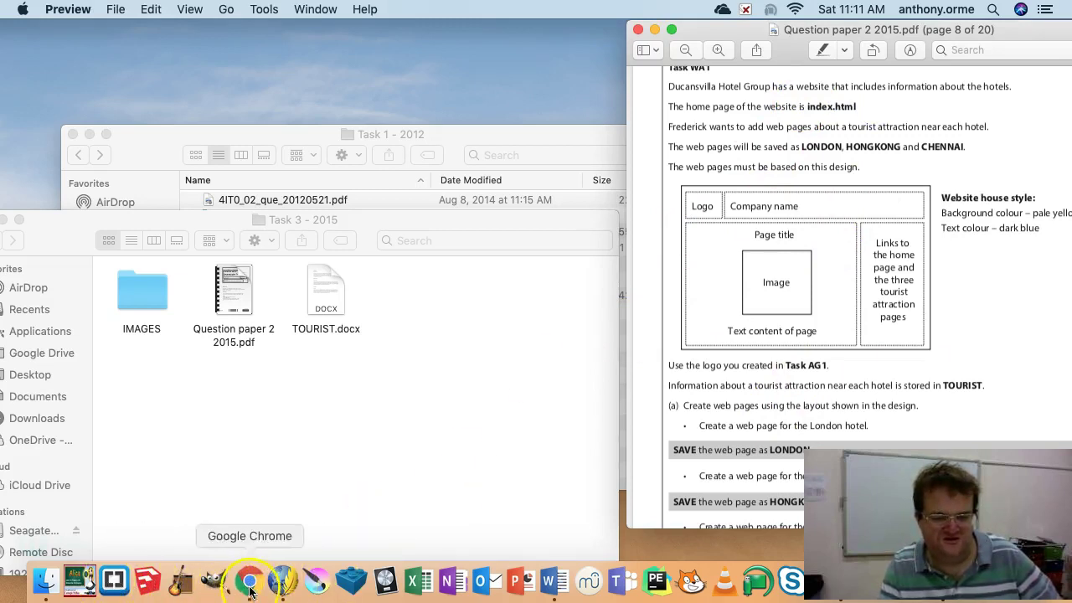
# Switch to KompoZer, dismiss the tip of the day and arrange the window beside the question paper
pyautogui.click(283, 581)
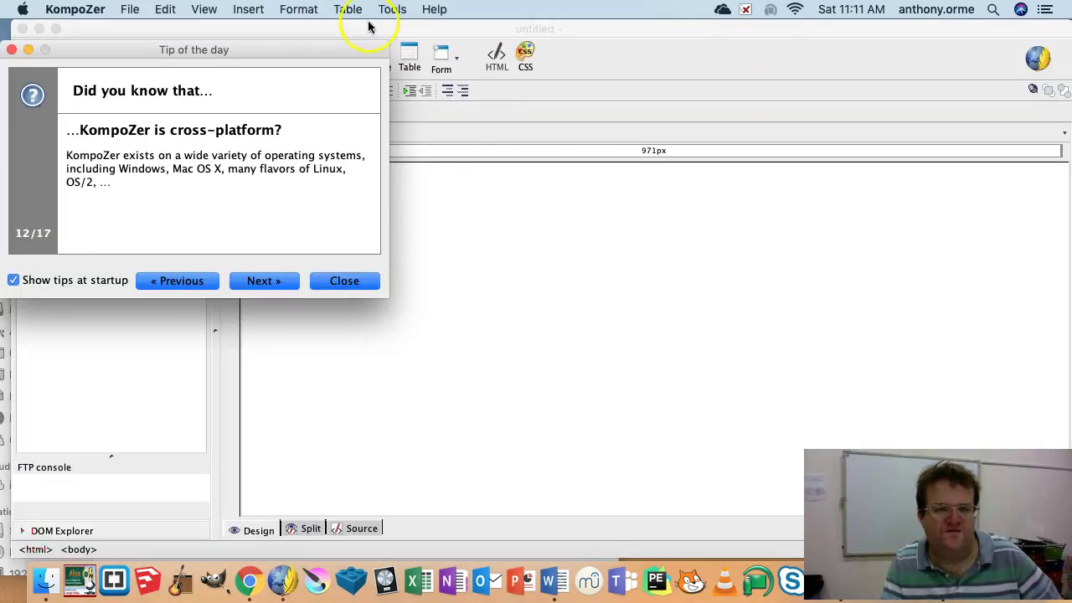
pyautogui.click(345, 281)
pyautogui.moveTo(391, 29); pyautogui.dragTo(344, 486)
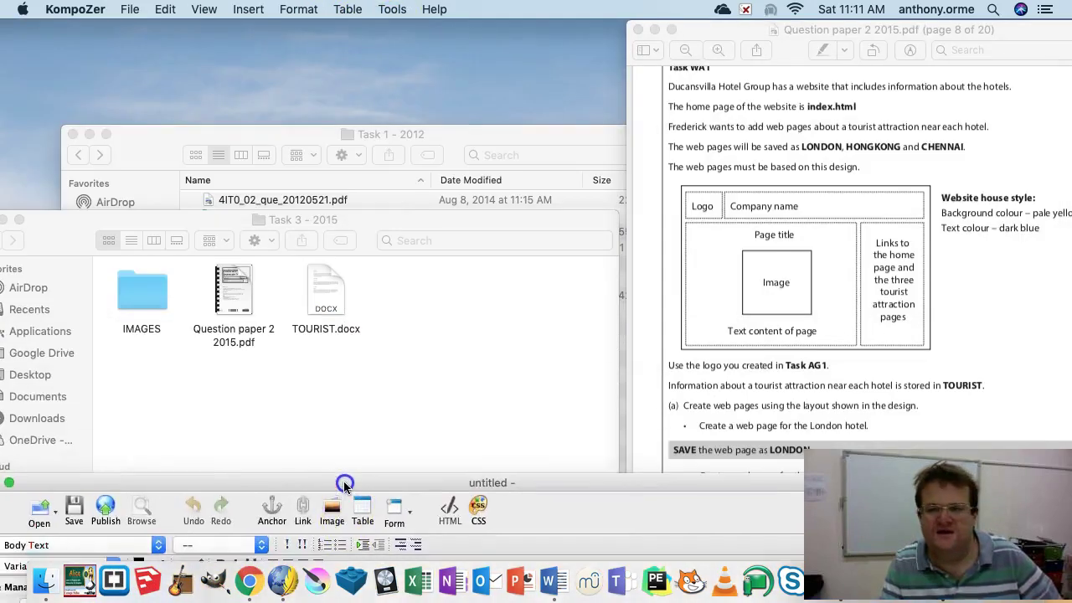
pyautogui.doubleClick(344, 484)
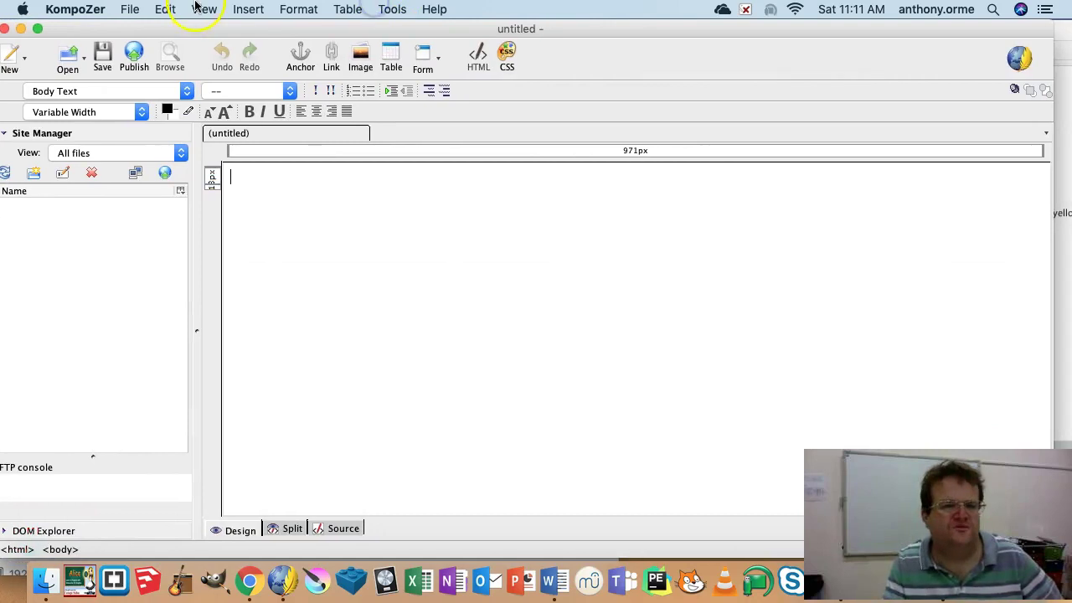
# Insert a table with one row and two columns at the start of the blank page
pyautogui.click(246, 10)
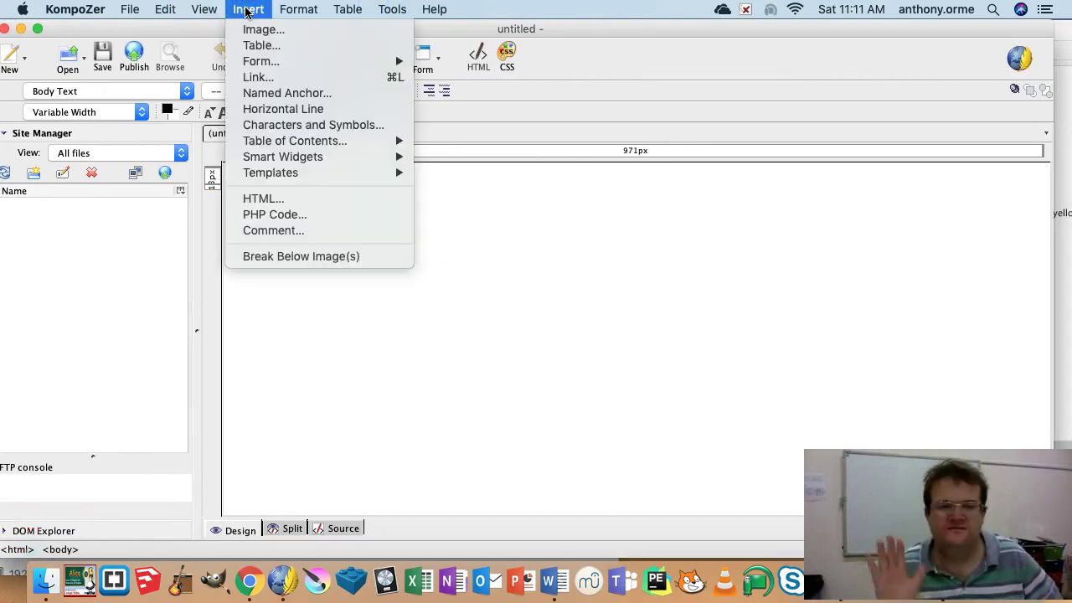
pyautogui.click(266, 47)
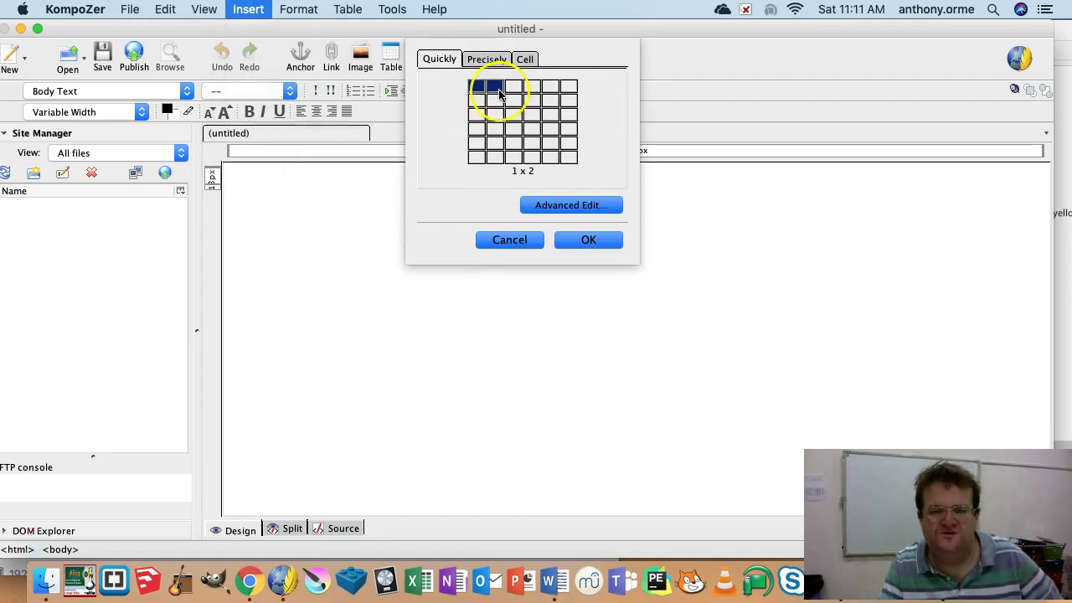
pyautogui.moveTo(503, 29); pyautogui.dragTo(461, 377)
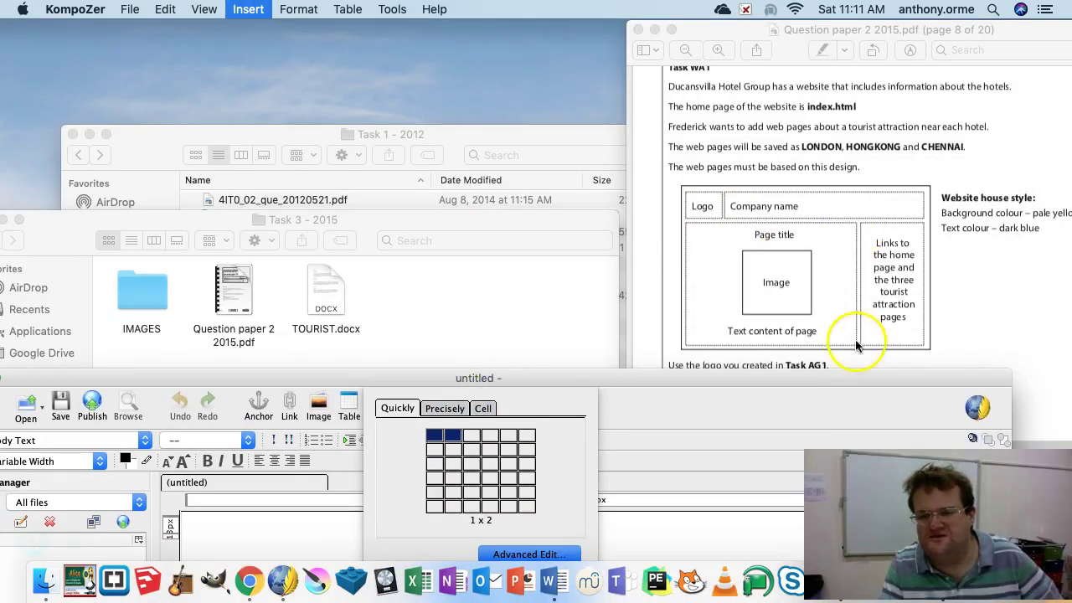
pyautogui.moveTo(529, 376); pyautogui.dragTo(625, 26)
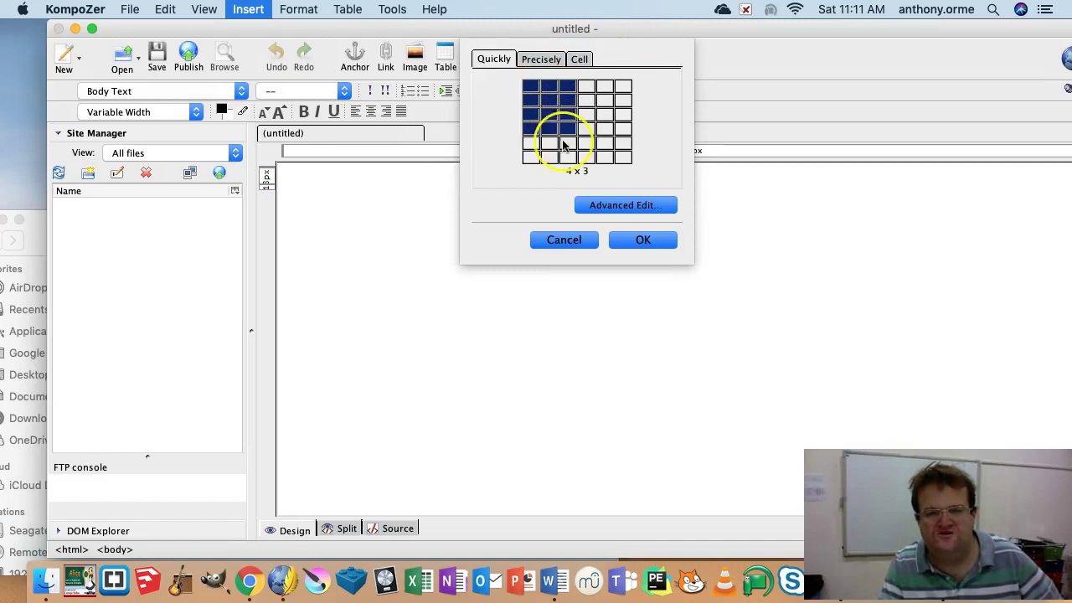
pyautogui.click(546, 87)
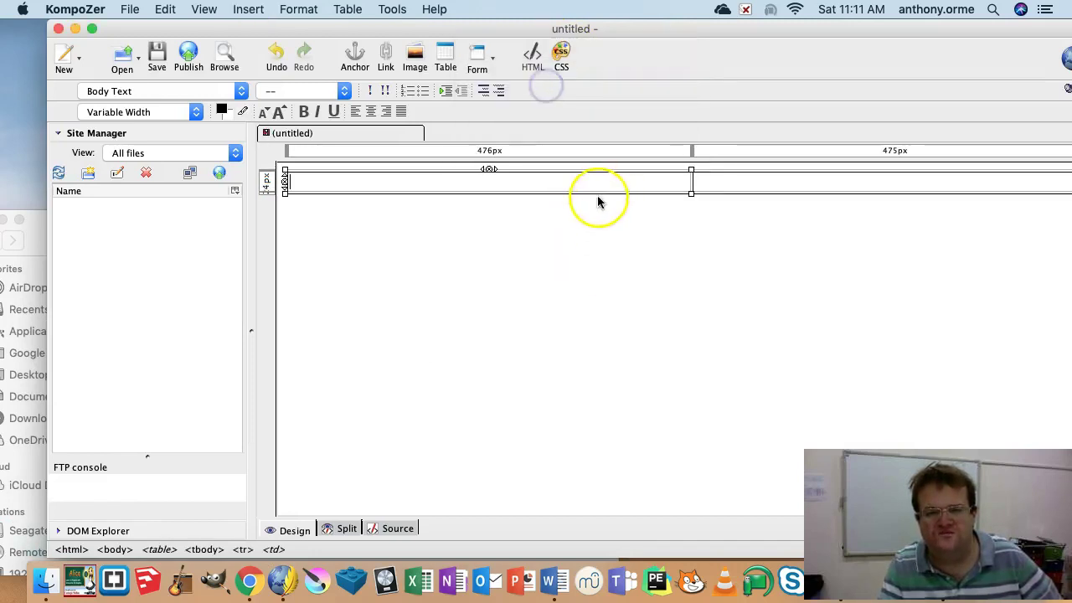
# Insert a second table with one row and two columns below the first one
pyautogui.click(287, 210)
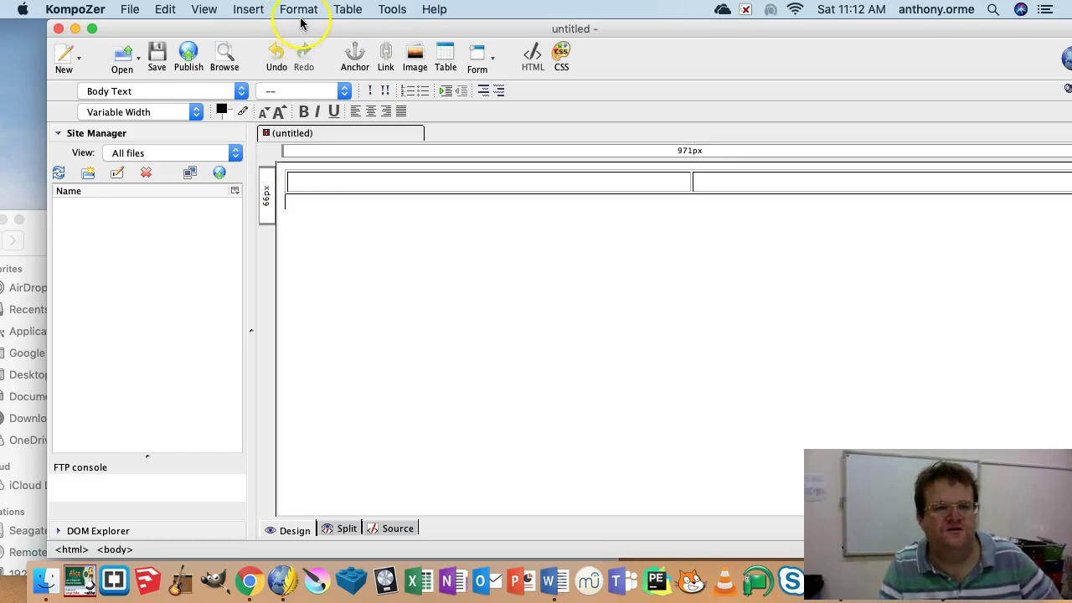
pyautogui.click(248, 10)
pyautogui.click(262, 45)
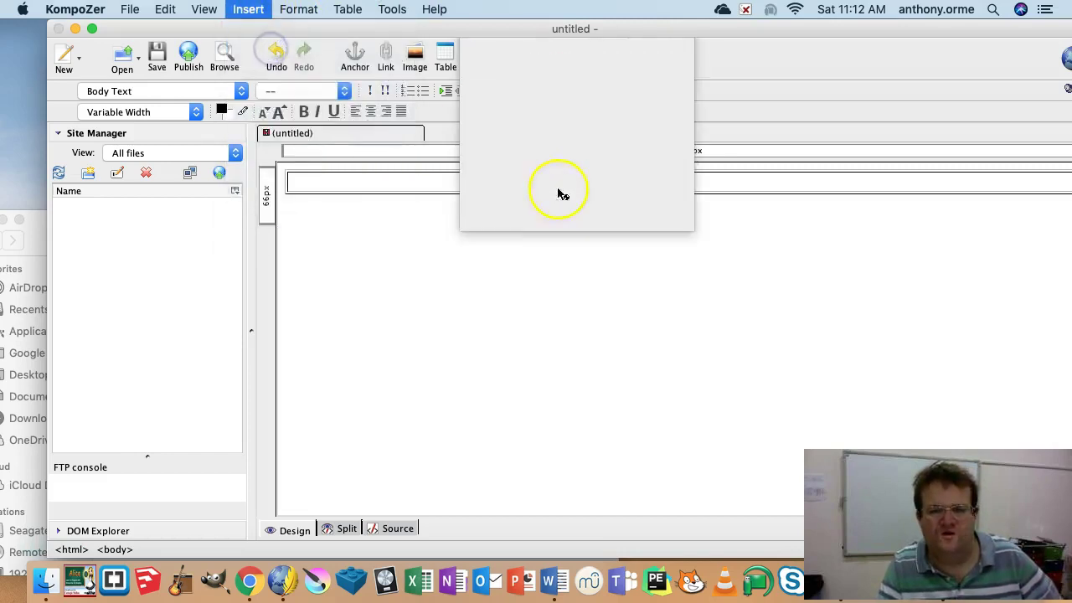
pyautogui.click(547, 90)
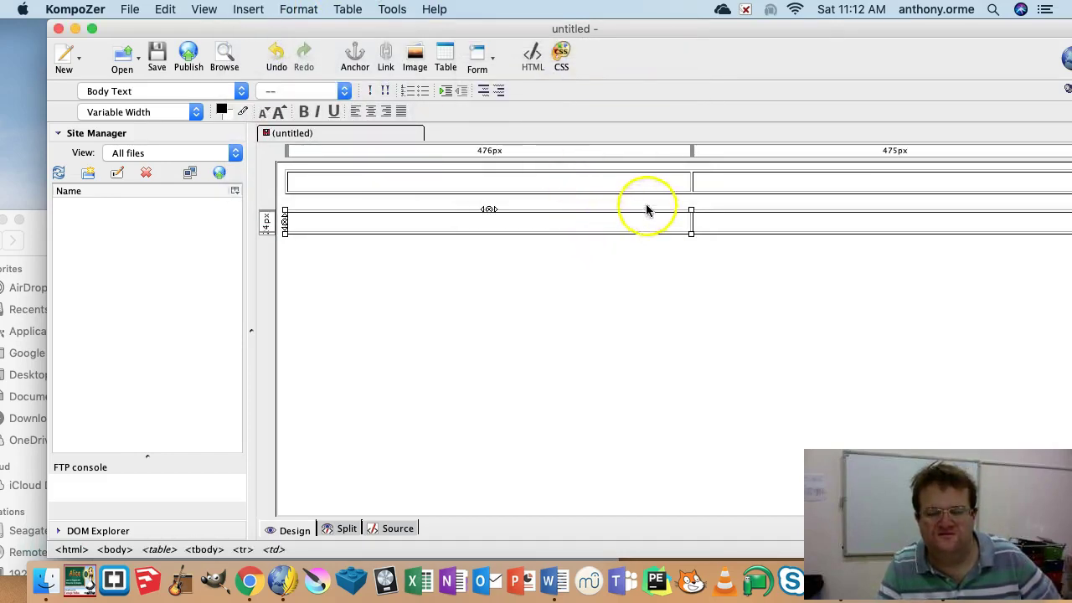
# Set the first table's border, cell spacing and cell padding to 0 pixels
pyautogui.click(567, 182)
pyautogui.rightClick(647, 186)
pyautogui.click(761, 185)
pyautogui.click(769, 185)
pyautogui.rightClick(766, 185)
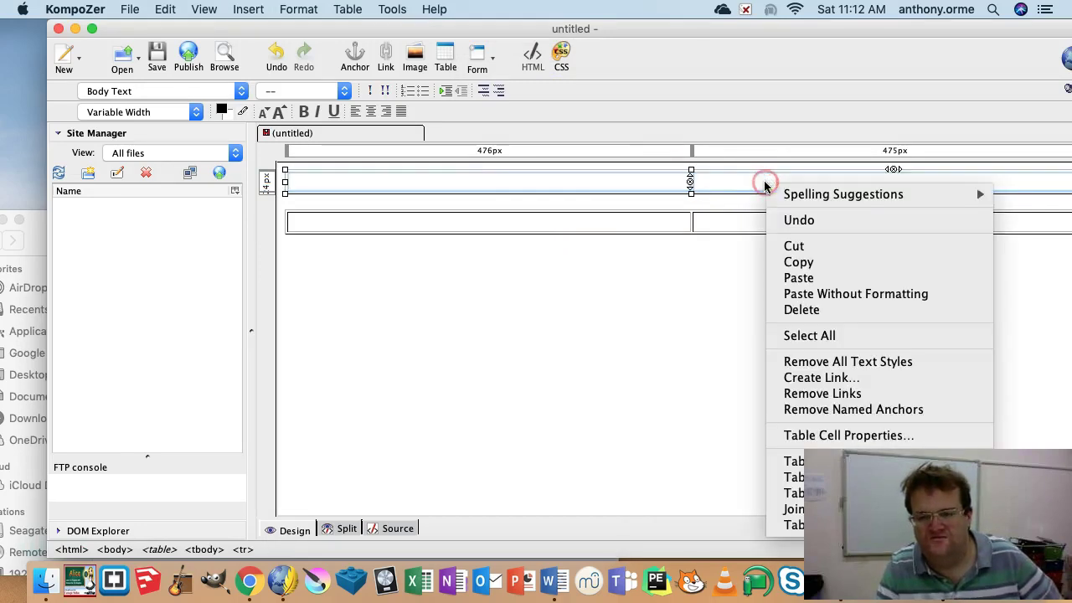
pyautogui.click(825, 436)
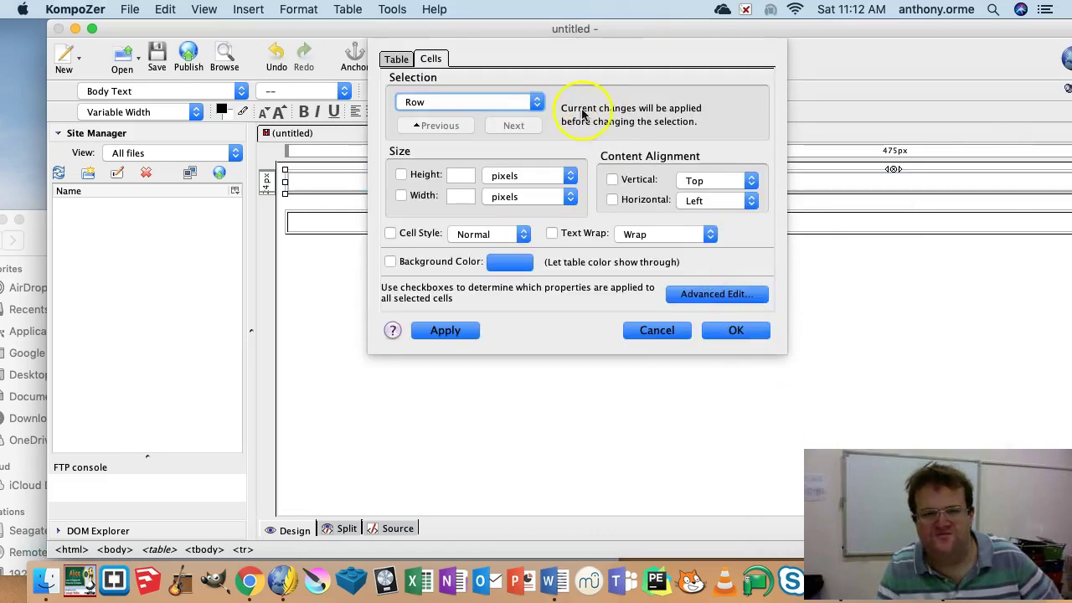
pyautogui.click(397, 58)
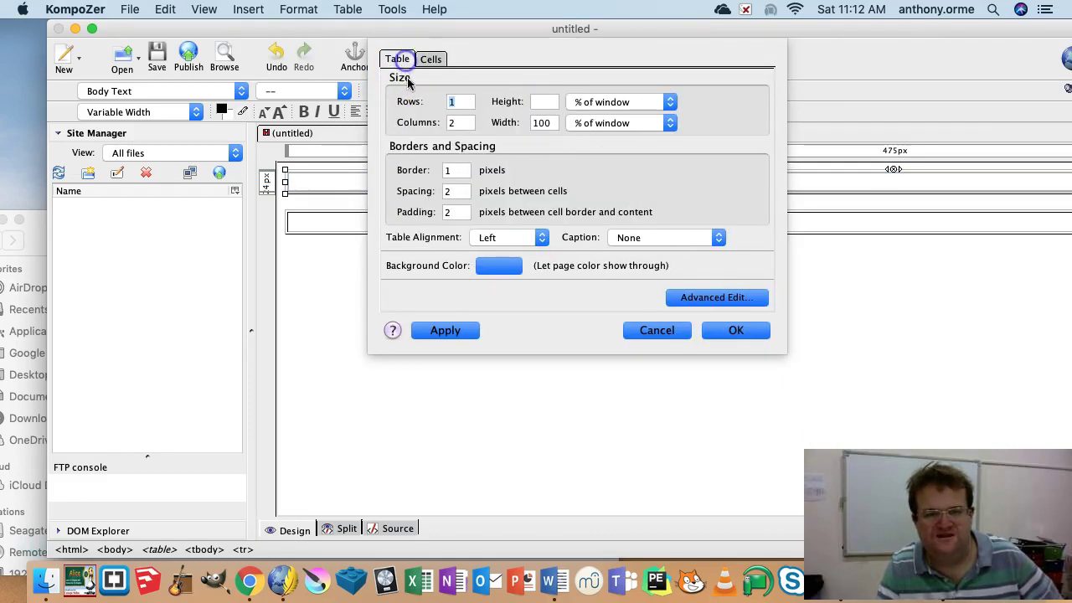
pyautogui.moveTo(450, 170); pyautogui.dragTo(418, 169)
pyautogui.write('0')
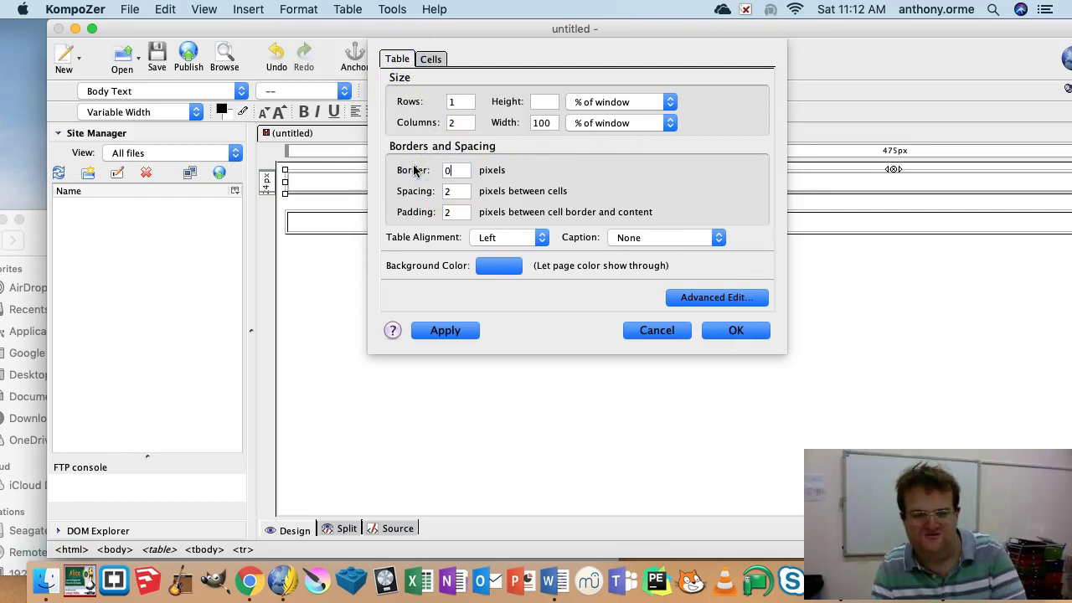
pyautogui.write('0')
pyautogui.moveTo(466, 212); pyautogui.dragTo(439, 212)
pyautogui.write('0')
pyautogui.click(736, 346)
# Set the border, spacing and padding of the lower table to 0 pixels
pyautogui.click(692, 219)
pyautogui.click(643, 222)
pyautogui.rightClick(643, 222)
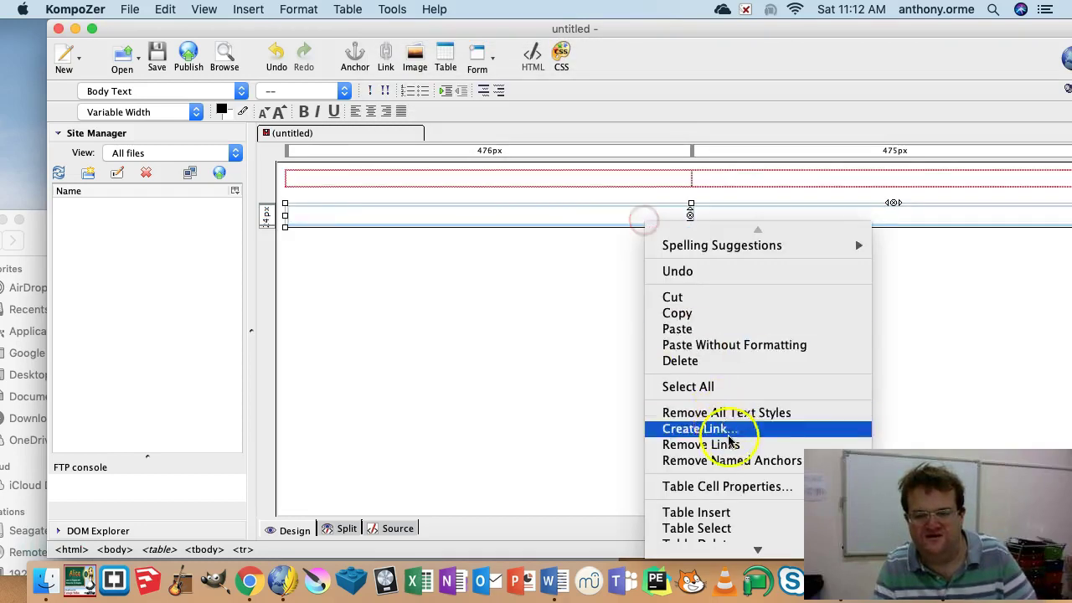
pyautogui.click(743, 490)
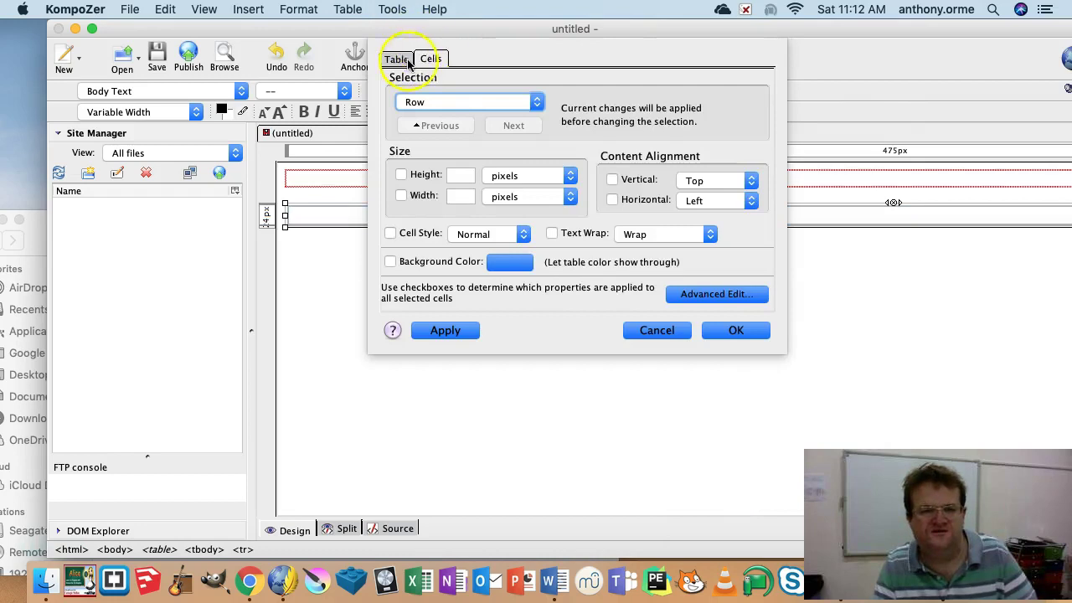
pyautogui.click(397, 58)
pyautogui.click(452, 169)
pyautogui.write('0')
pyautogui.click(451, 191)
pyautogui.write('0')
pyautogui.click(449, 212)
pyautogui.write('0')
pyautogui.click(726, 333)
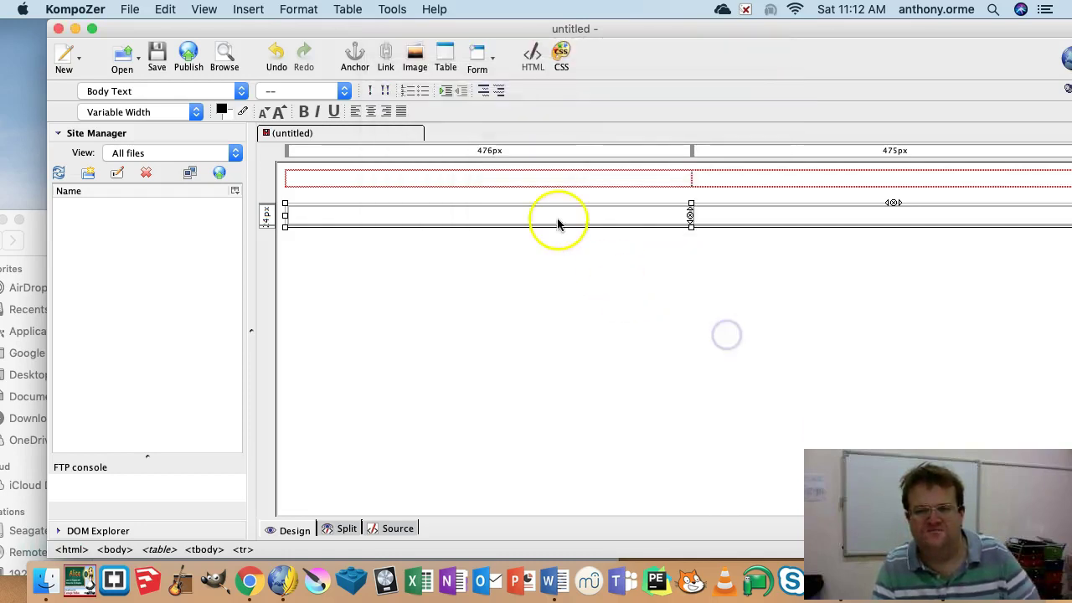
# Widen the lower table's first column to about 827 px, leaving a narrow column for the links
pyautogui.click(517, 213)
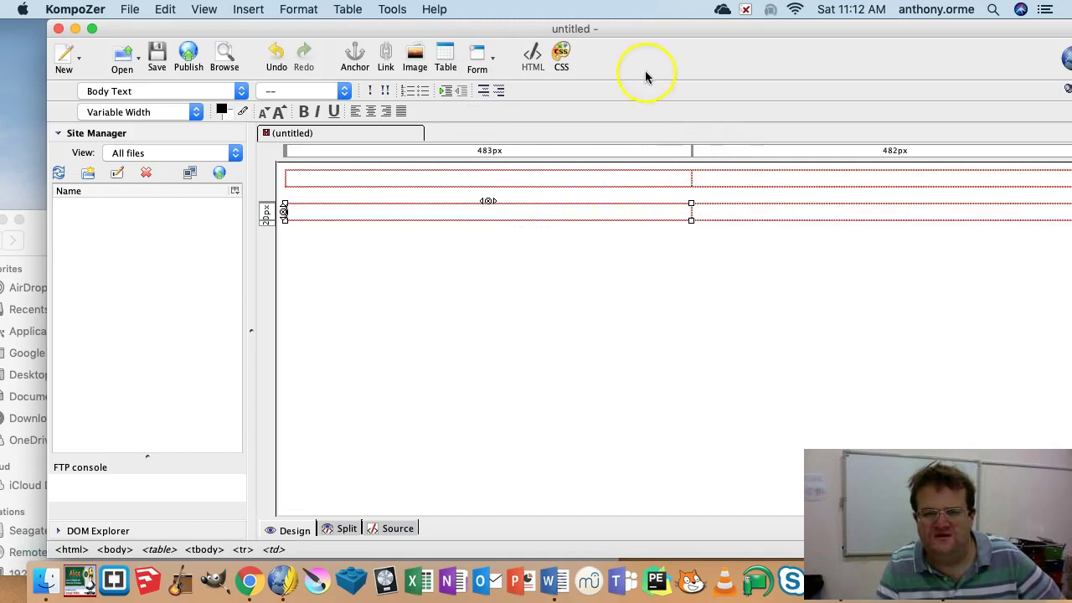
pyautogui.moveTo(646, 31); pyautogui.dragTo(574, 95)
pyautogui.moveTo(618, 210); pyautogui.dragTo(912, 237)
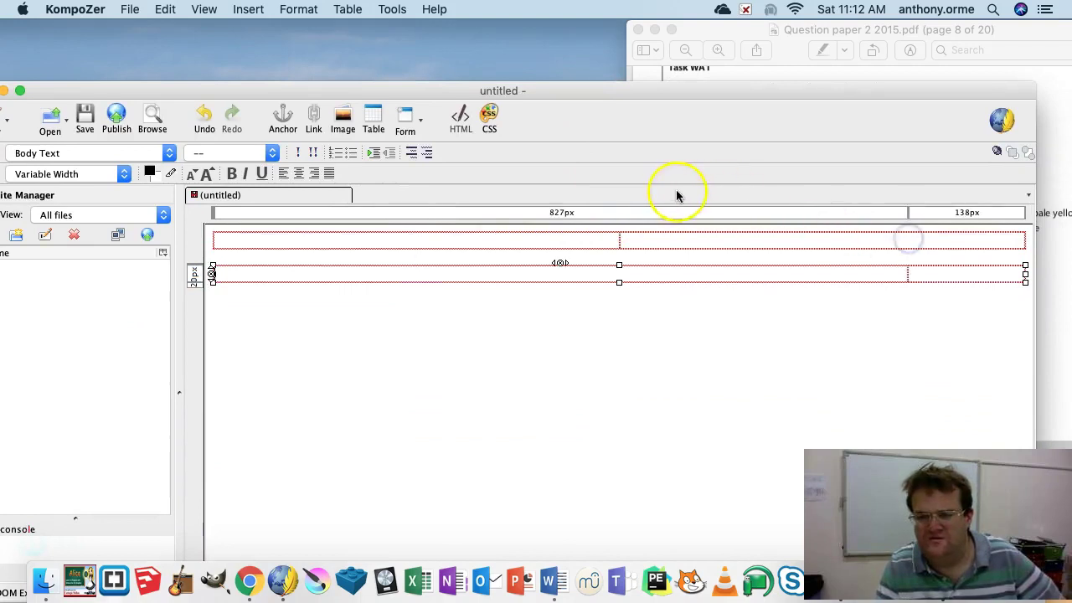
# Narrow the first column of the upper table to about 148 px for the logo
pyautogui.click(637, 240)
pyautogui.moveTo(617, 212); pyautogui.dragTo(339, 212)
pyautogui.click(901, 282)
# Enter the company name "Ducansvilla Hotel Group" in the second cell of the upper table
pyautogui.moveTo(762, 93); pyautogui.dragTo(785, 123)
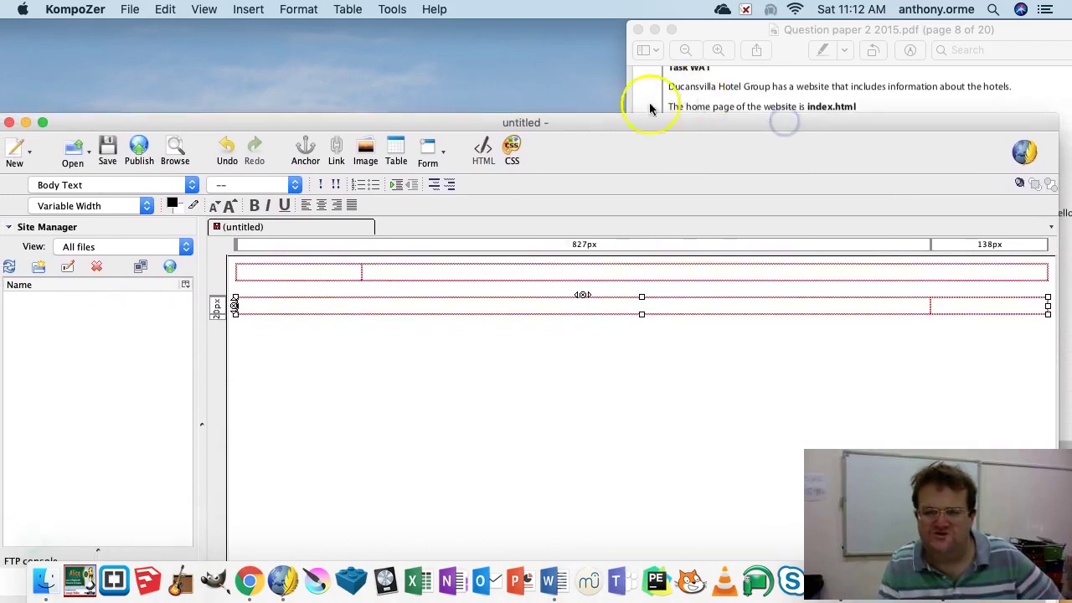
pyautogui.click(476, 270)
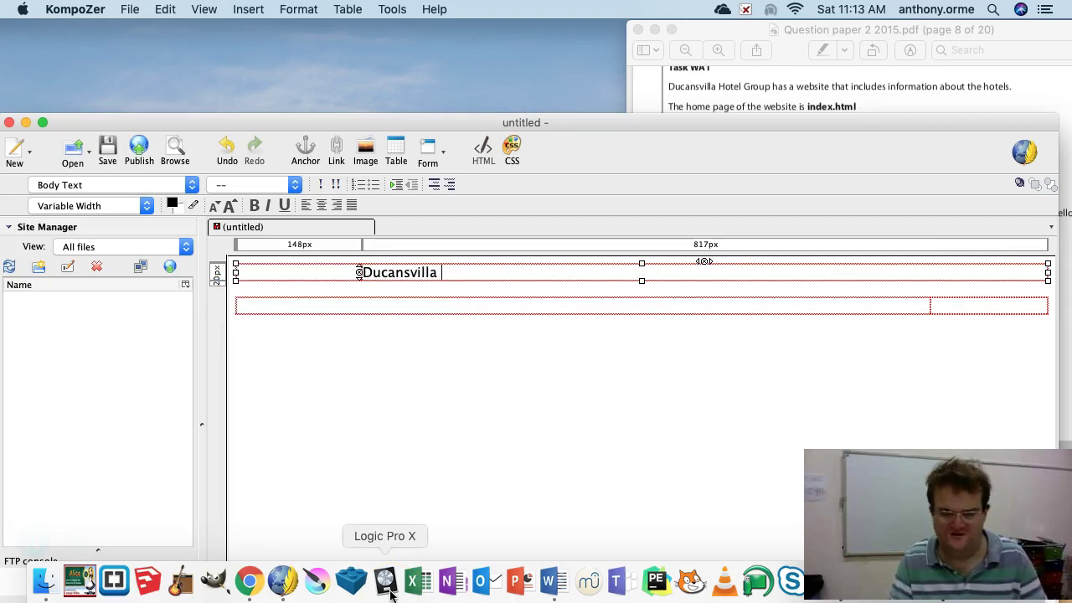
pyautogui.write('uy')
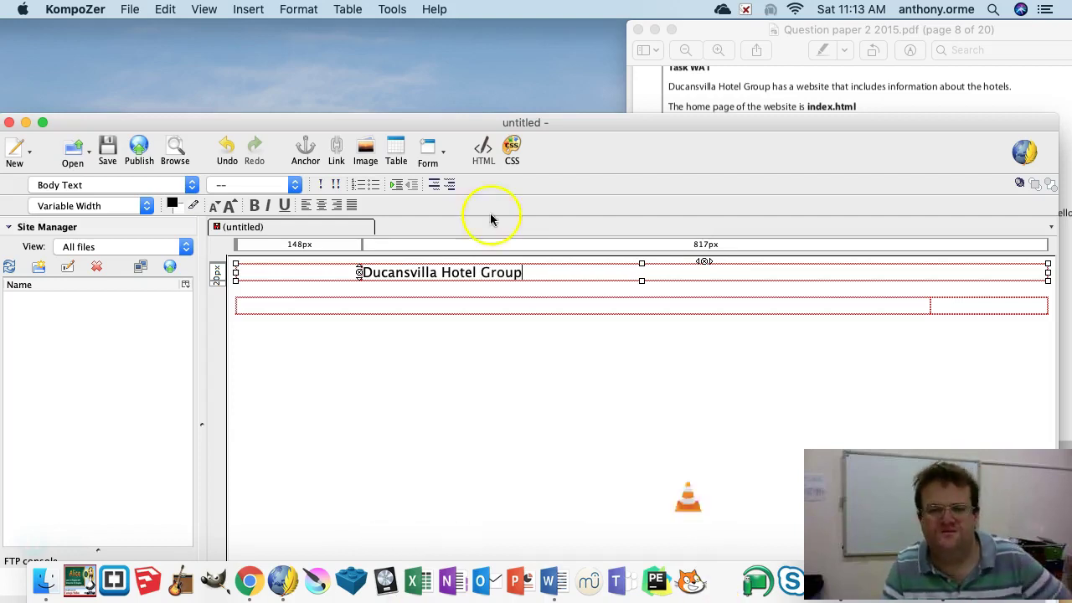
pyautogui.moveTo(536, 280); pyautogui.dragTo(375, 267)
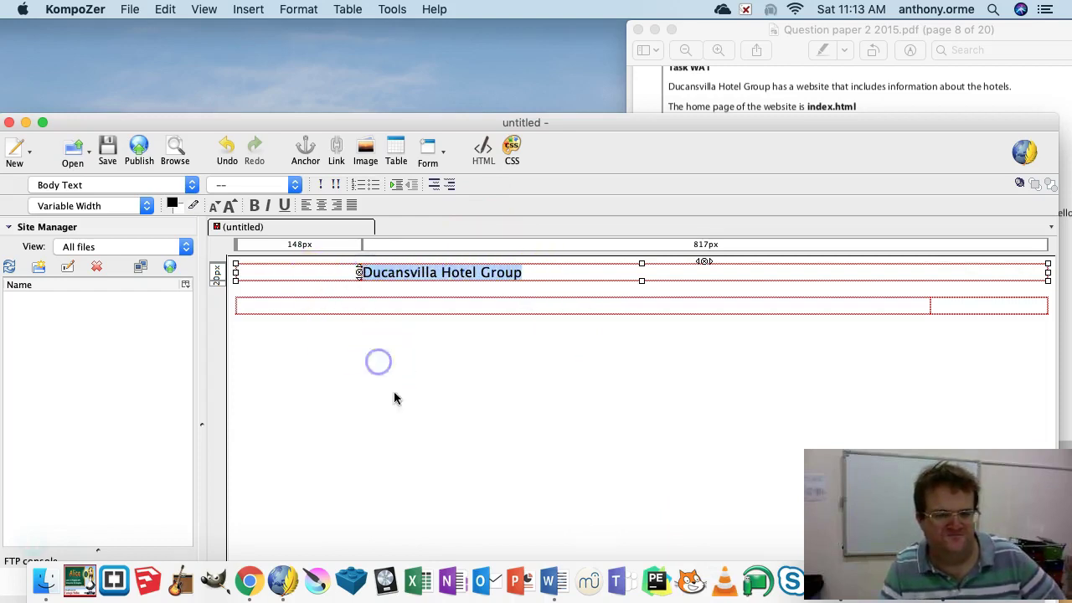
# Turn on custom page colours and set the page background to pale yellow #FFFFCC
pyautogui.doubleClick(395, 122)
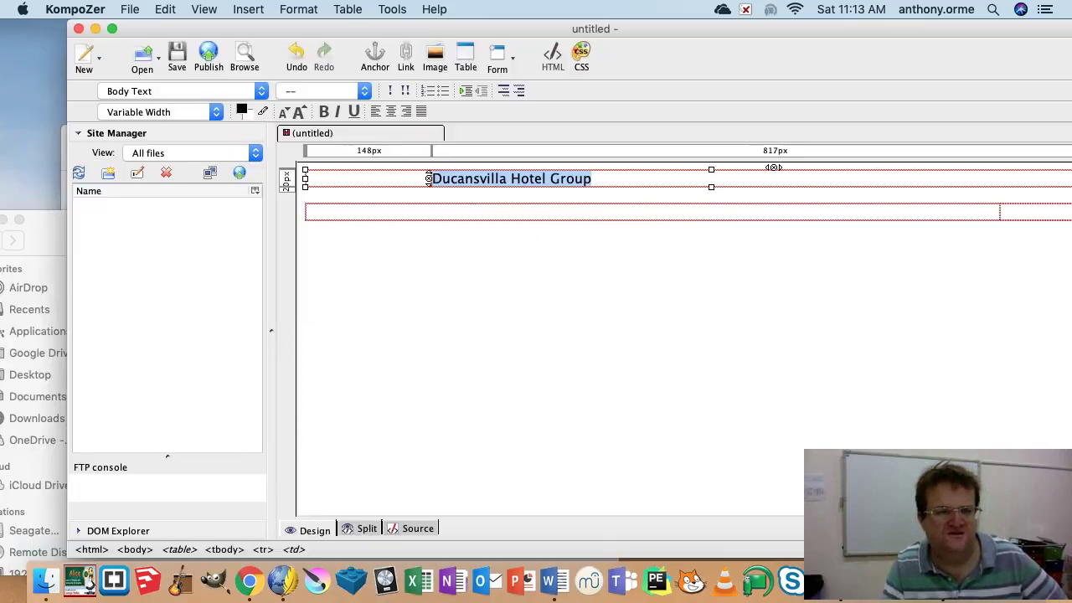
pyautogui.click(417, 251)
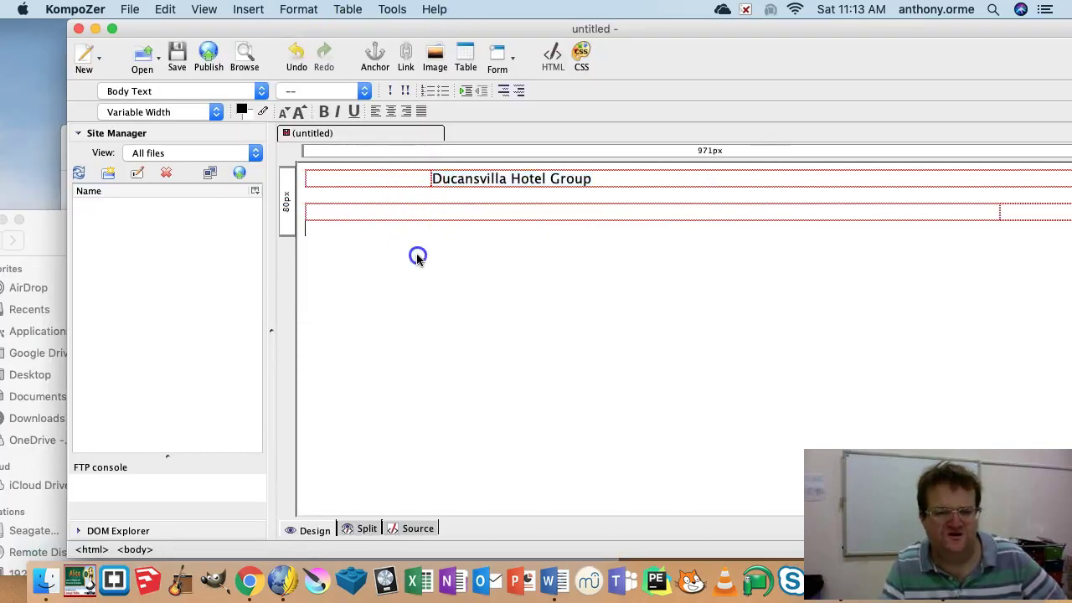
pyautogui.click(299, 9)
pyautogui.click(381, 319)
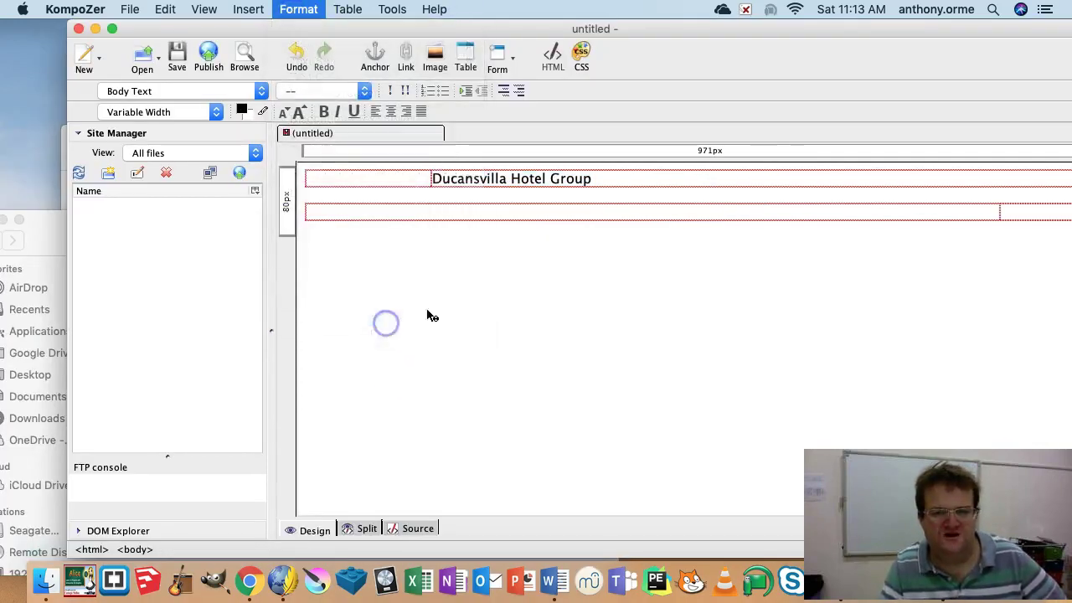
pyautogui.moveTo(661, 31); pyautogui.dragTo(436, 47)
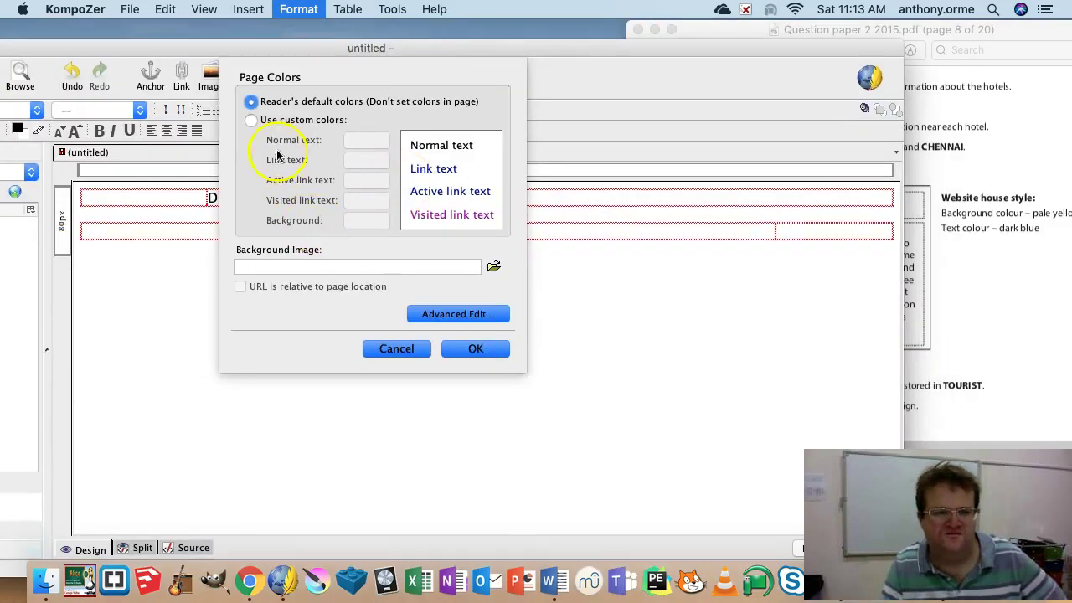
pyautogui.click(252, 120)
pyautogui.click(366, 220)
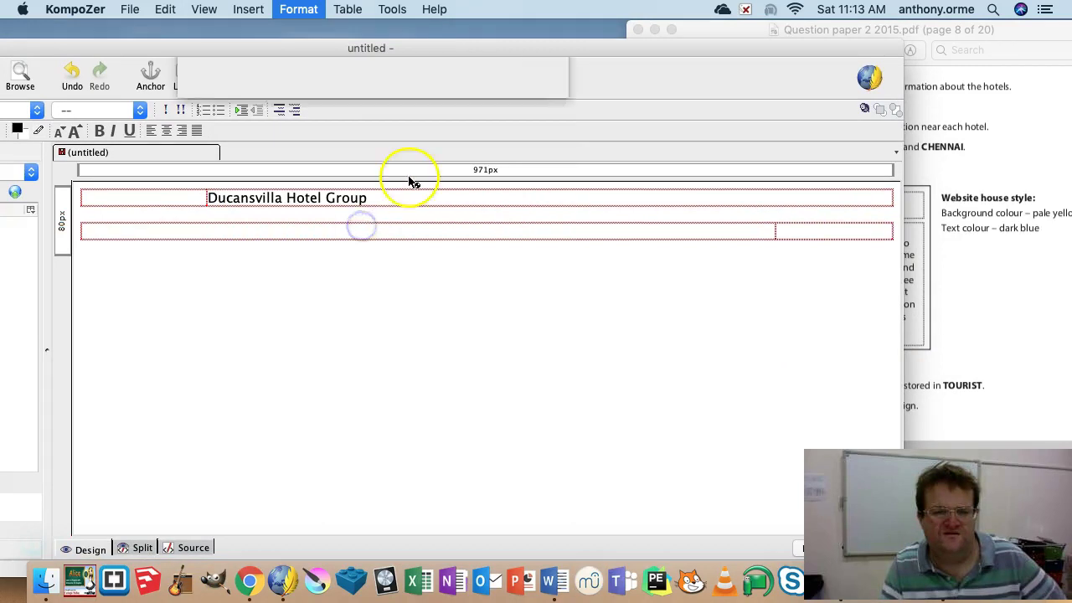
pyautogui.click(455, 92)
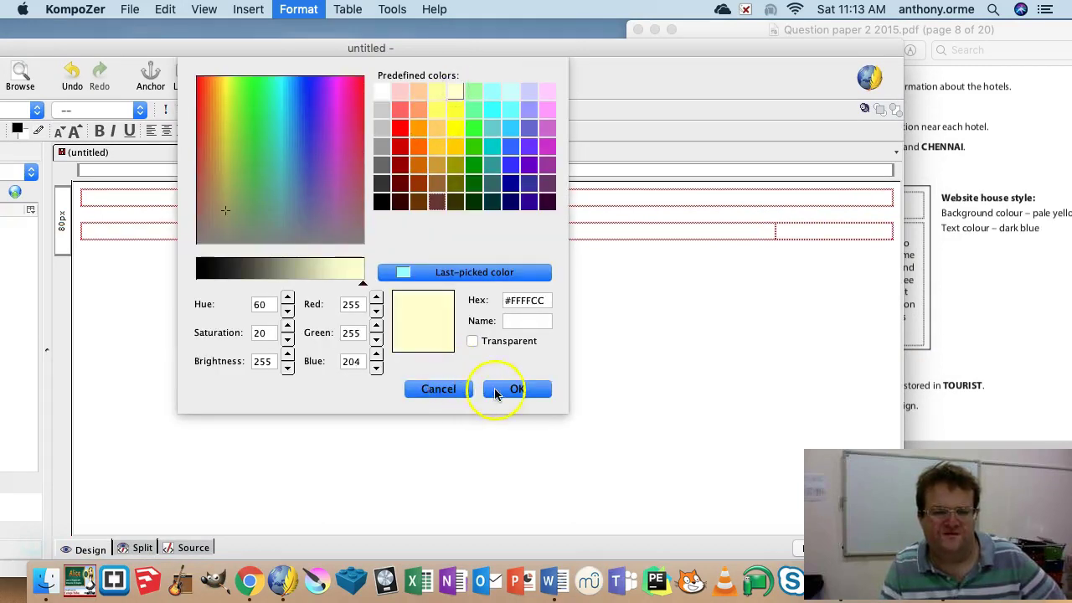
pyautogui.click(517, 390)
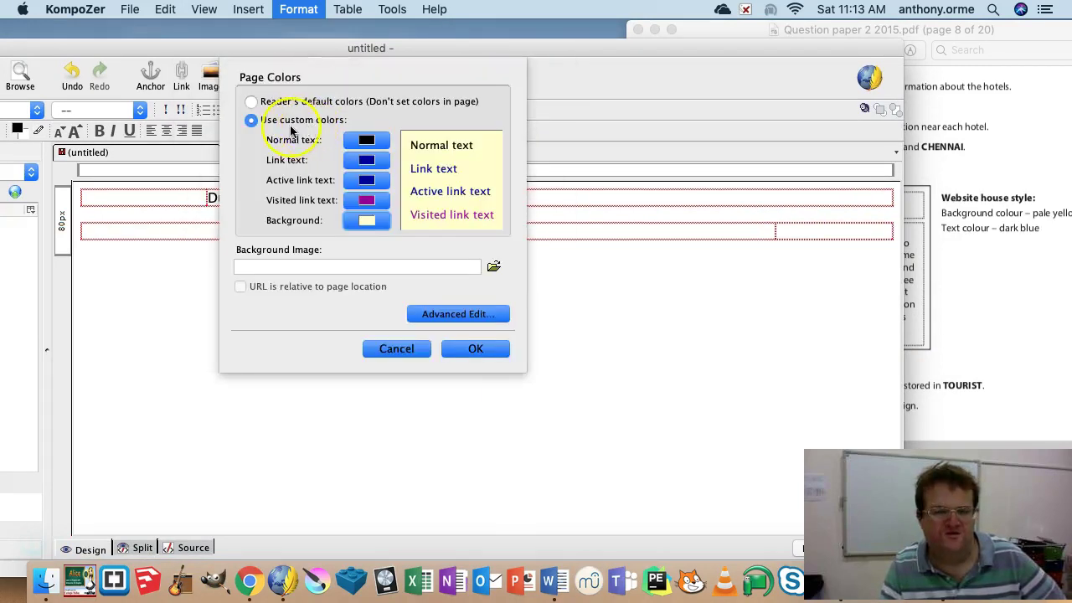
# Set the page's normal text colour to dark blue #000099 and apply the page colours
pyautogui.click(369, 139)
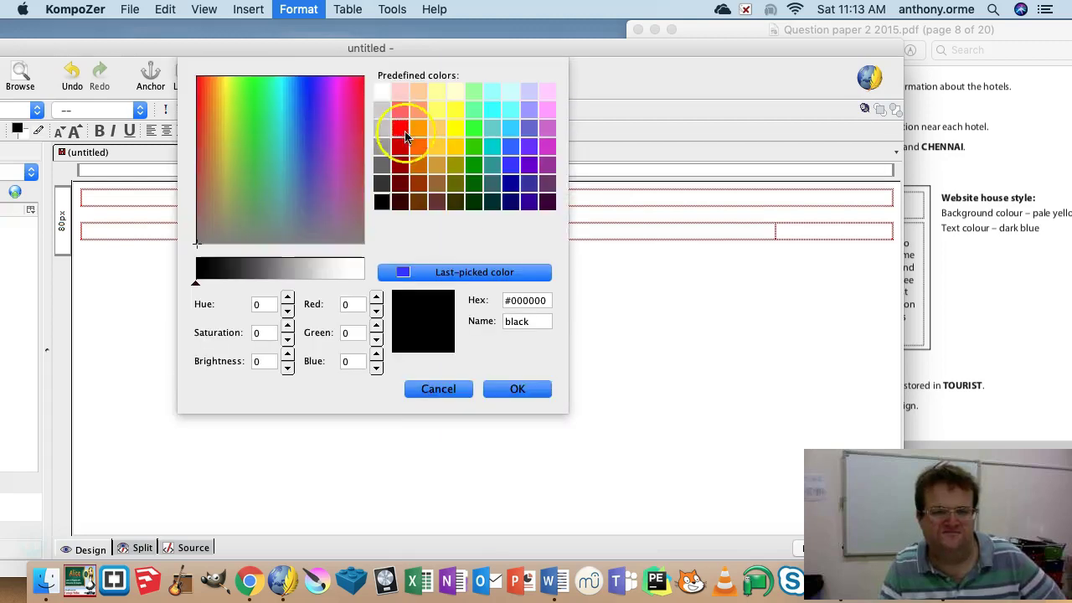
pyautogui.click(510, 183)
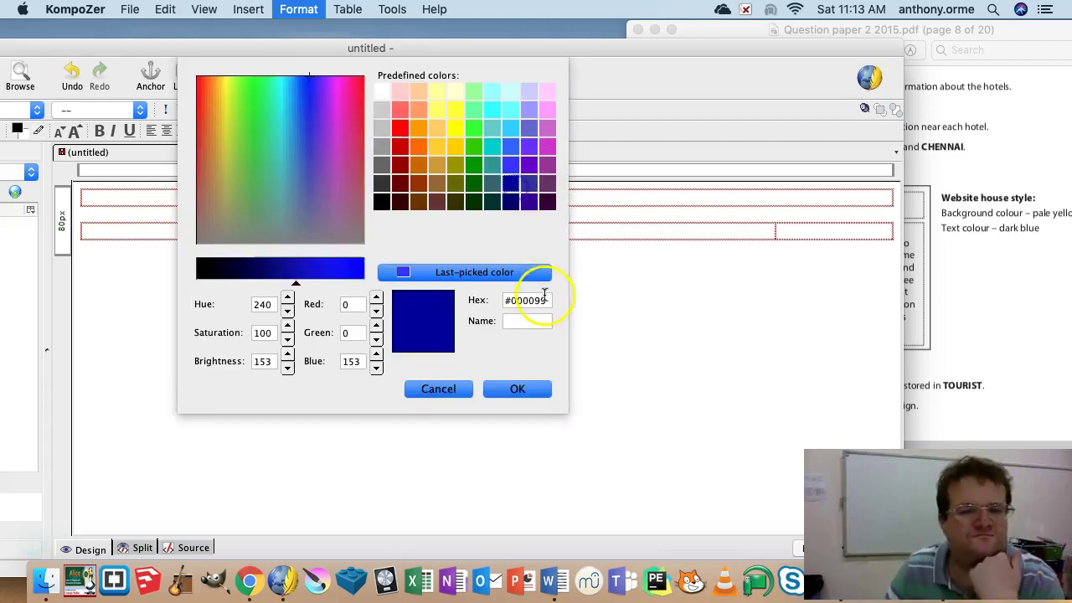
pyautogui.click(516, 389)
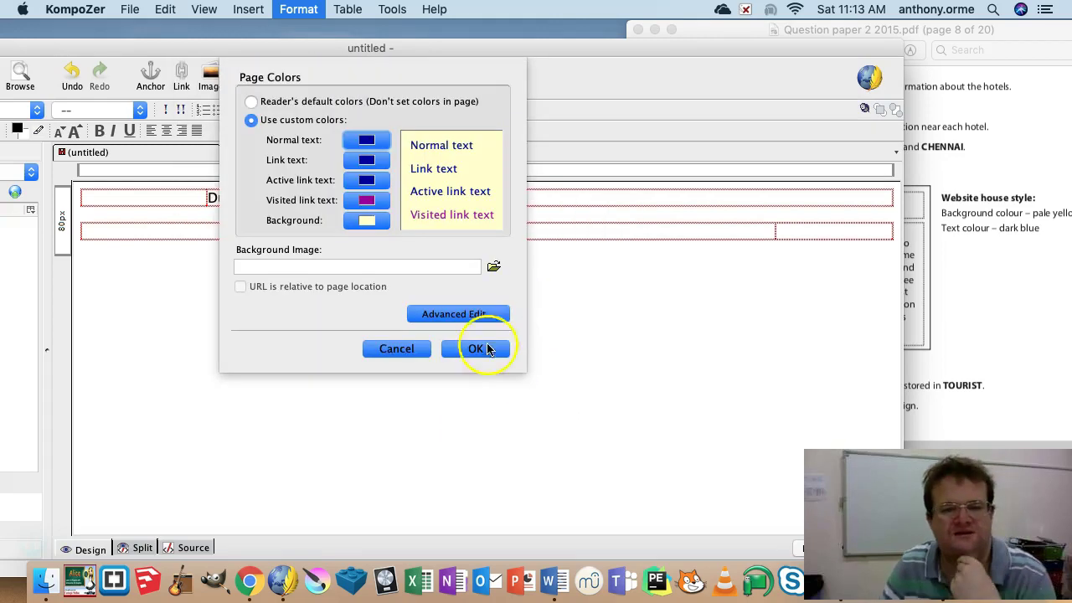
pyautogui.click(486, 350)
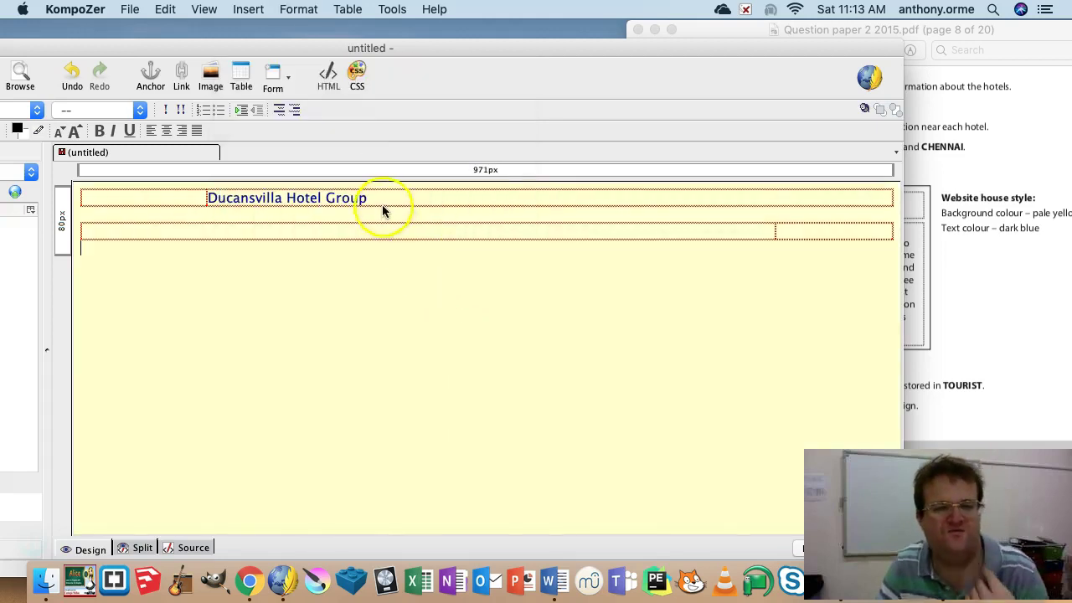
# Format the company name "Ducansvilla Hotel Group" as Heading 1 and centre it in its cell
pyautogui.moveTo(370, 204); pyautogui.dragTo(295, 199)
pyautogui.moveTo(214, 48); pyautogui.dragTo(397, 42)
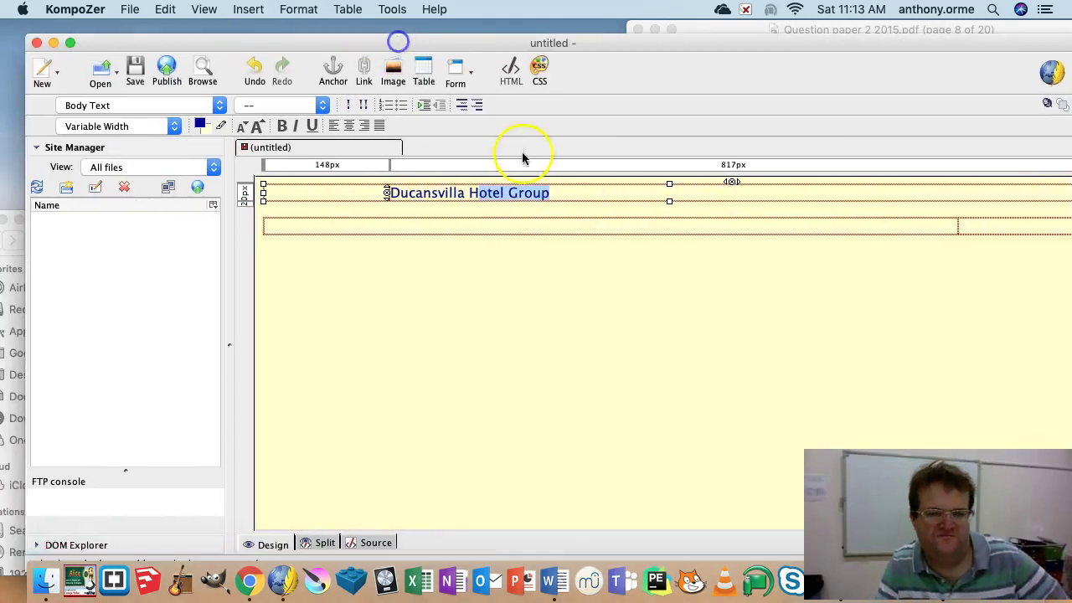
pyautogui.click(561, 195)
pyautogui.keyDown('shift'); pyautogui.click(391, 192); pyautogui.keyUp('shift')
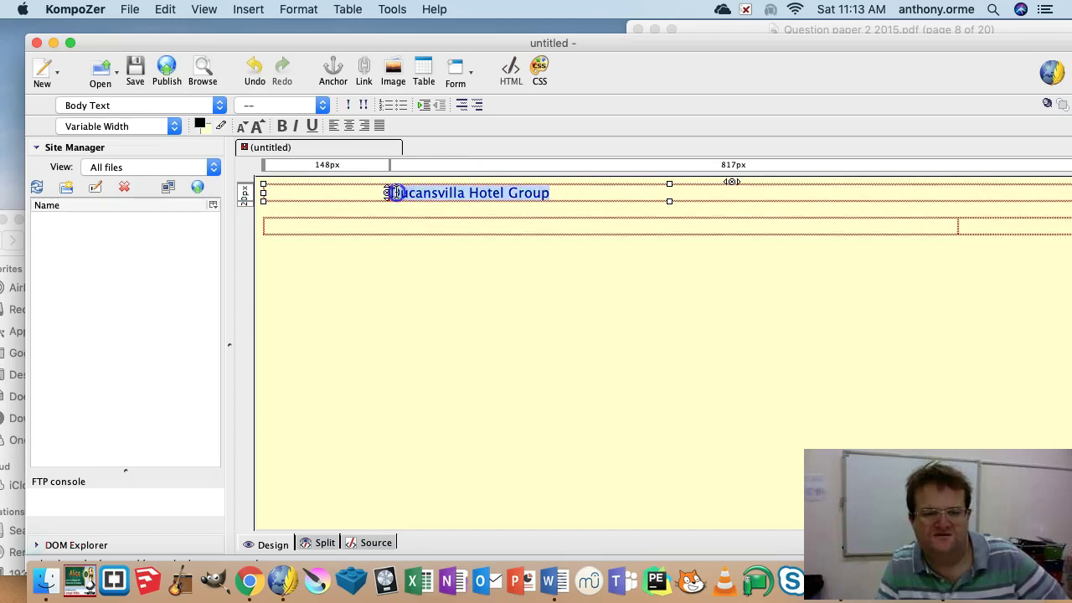
pyautogui.click(218, 105)
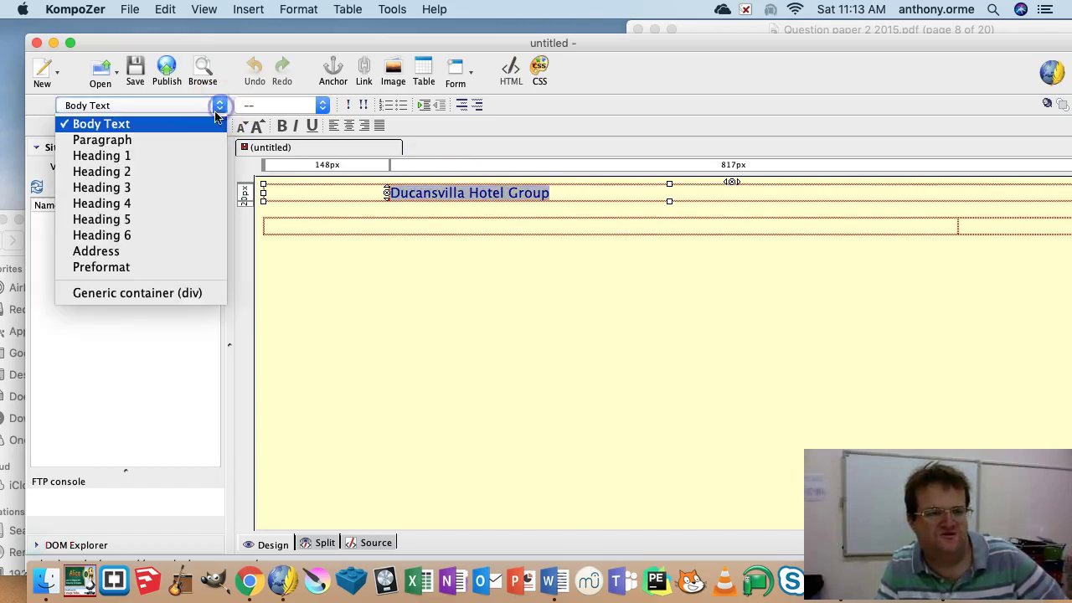
pyautogui.click(171, 160)
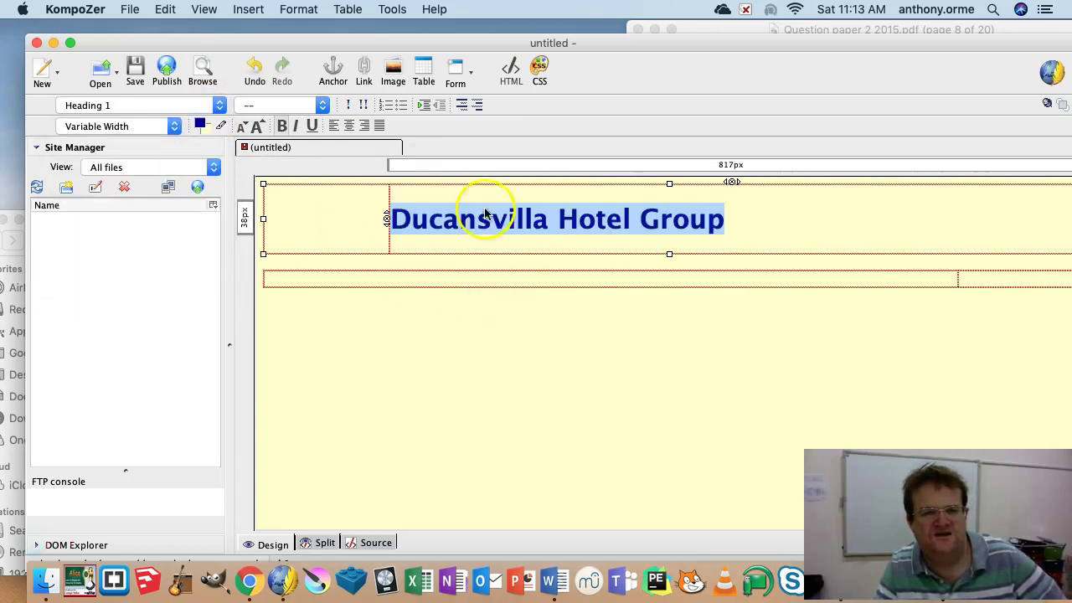
pyautogui.click(350, 127)
pyautogui.click(634, 297)
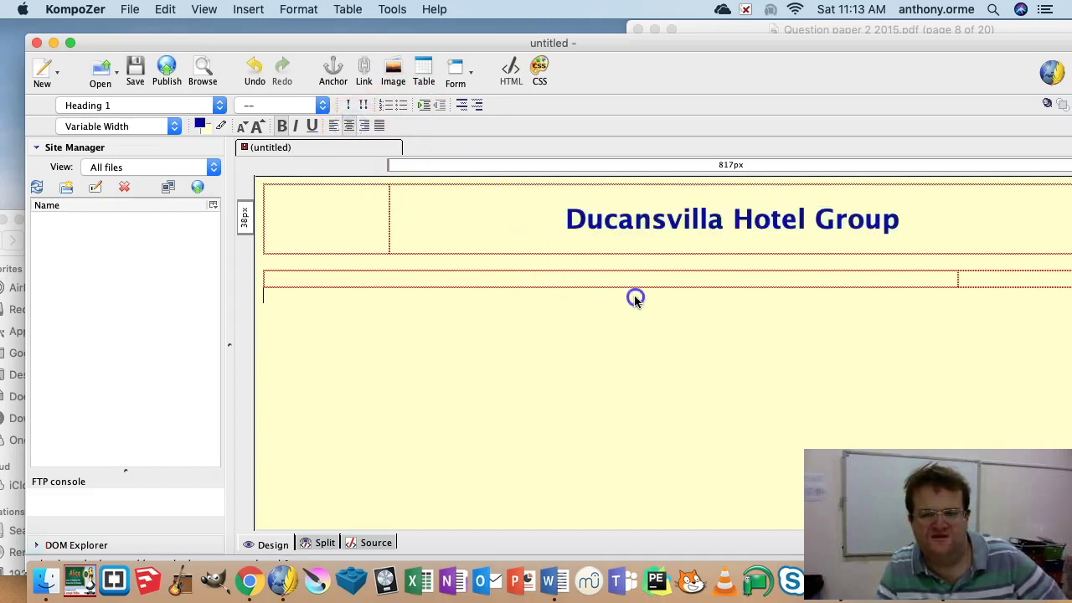
# Enter Home, London, Hong Kong and Chennai as separate paragraphs in the narrow second cell of the lower table
pyautogui.moveTo(626, 47); pyautogui.dragTo(483, 8)
pyautogui.moveTo(770, 24); pyautogui.dragTo(535, 38)
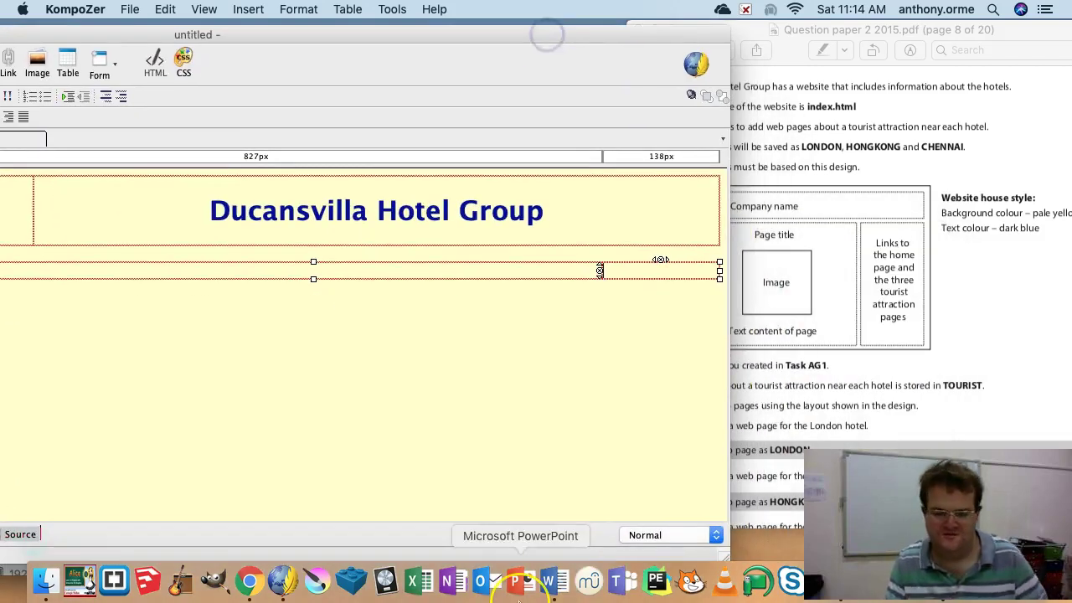
pyautogui.press('Return')
pyautogui.press('Return')
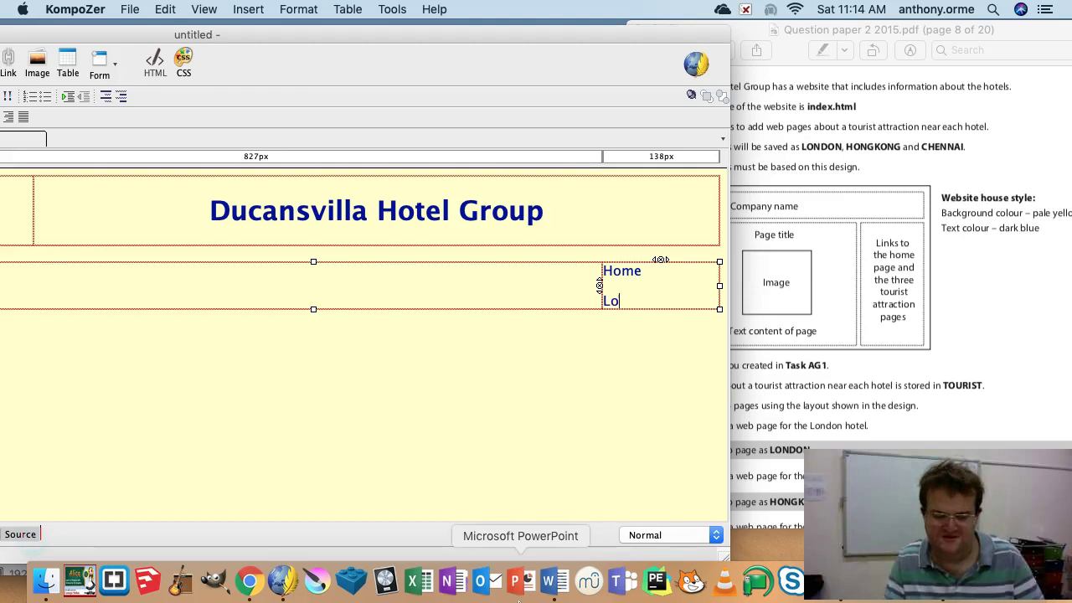
pyautogui.press('Return')
pyautogui.press('Return')
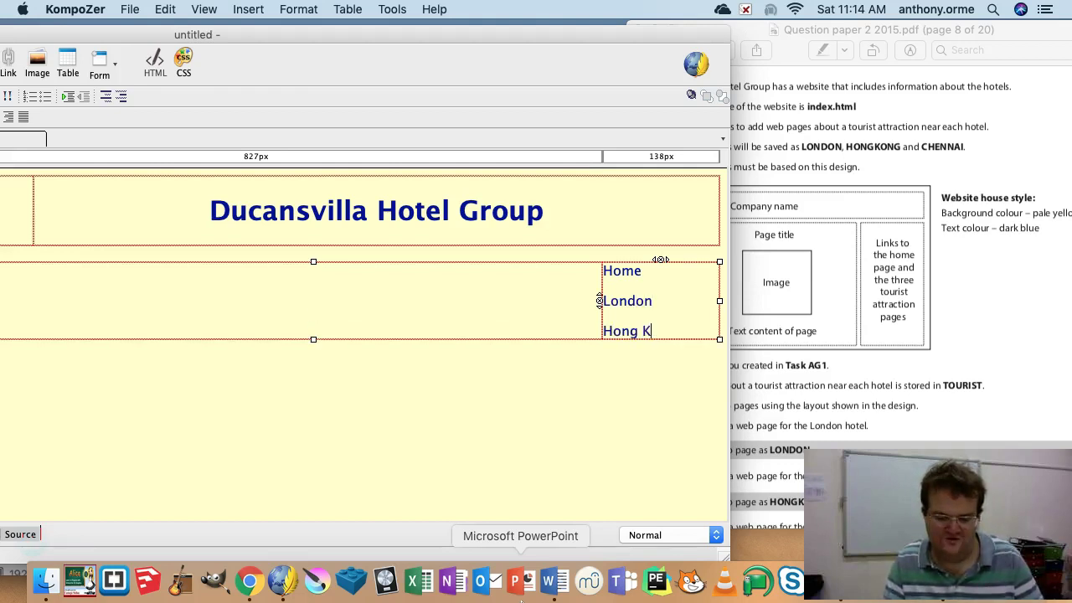
pyautogui.write('Hong Kong')
pyautogui.press('Return')
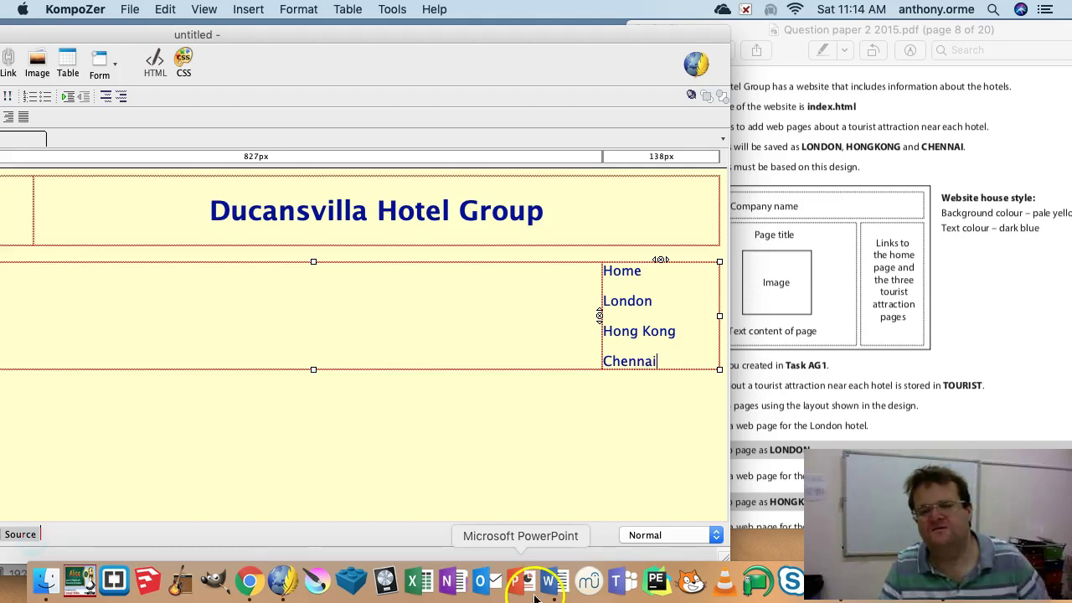
# Centre the four link names, Home to Chennai, in their cell of the lower table
pyautogui.moveTo(658, 362); pyautogui.dragTo(556, 295)
pyautogui.moveTo(706, 334); pyautogui.dragTo(618, 271)
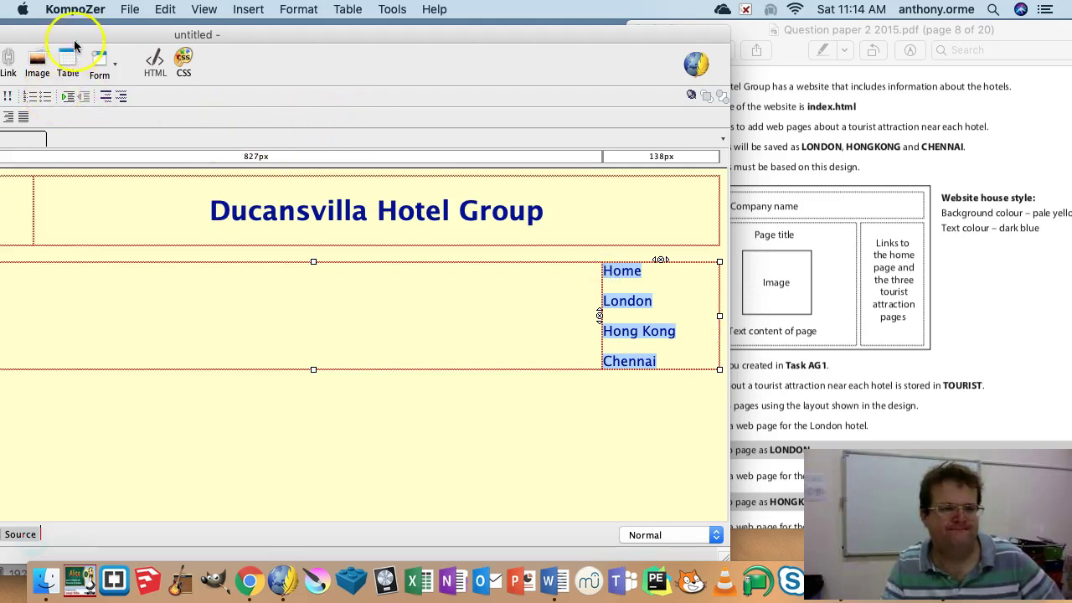
pyautogui.moveTo(75, 43); pyautogui.dragTo(227, 63)
pyautogui.click(142, 140)
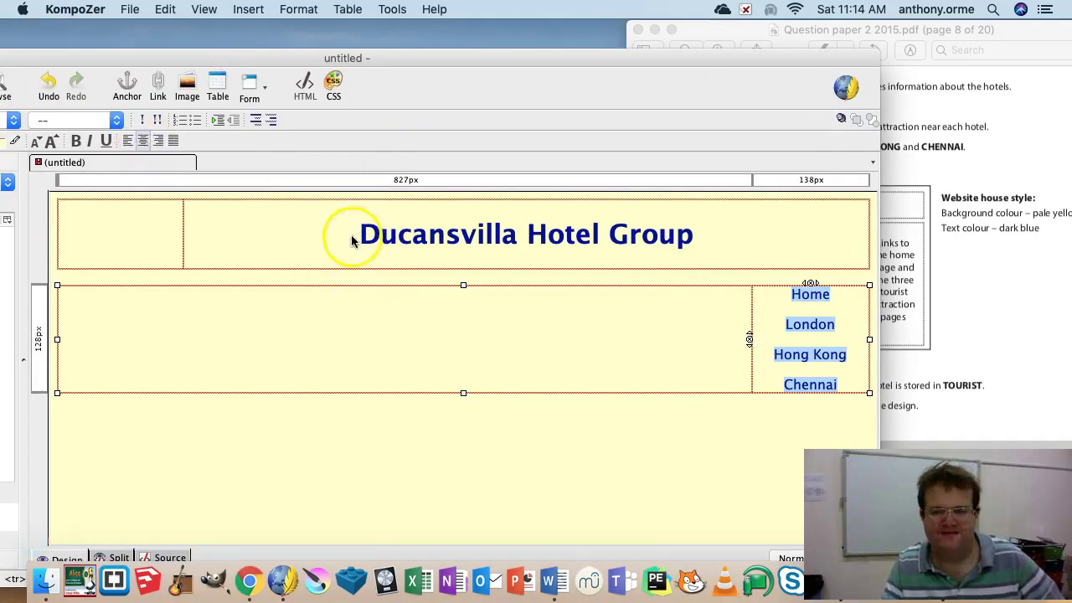
pyautogui.click(376, 320)
# Save the page with the title "Home Page" as Index.html in the Task 3 - 2015 folder
pyautogui.moveTo(299, 59); pyautogui.dragTo(526, 107)
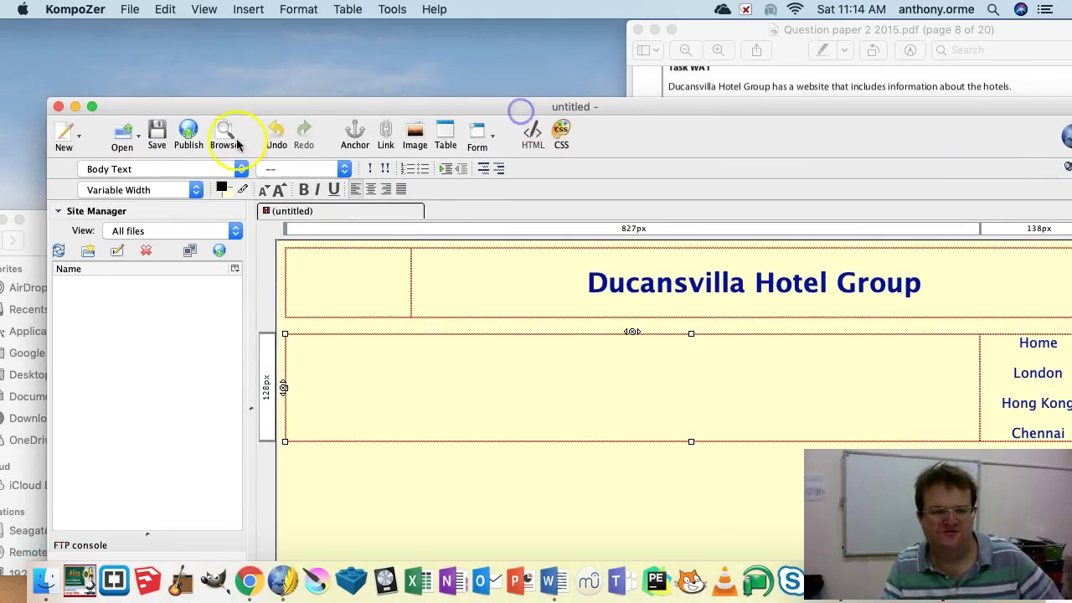
pyautogui.click(129, 9)
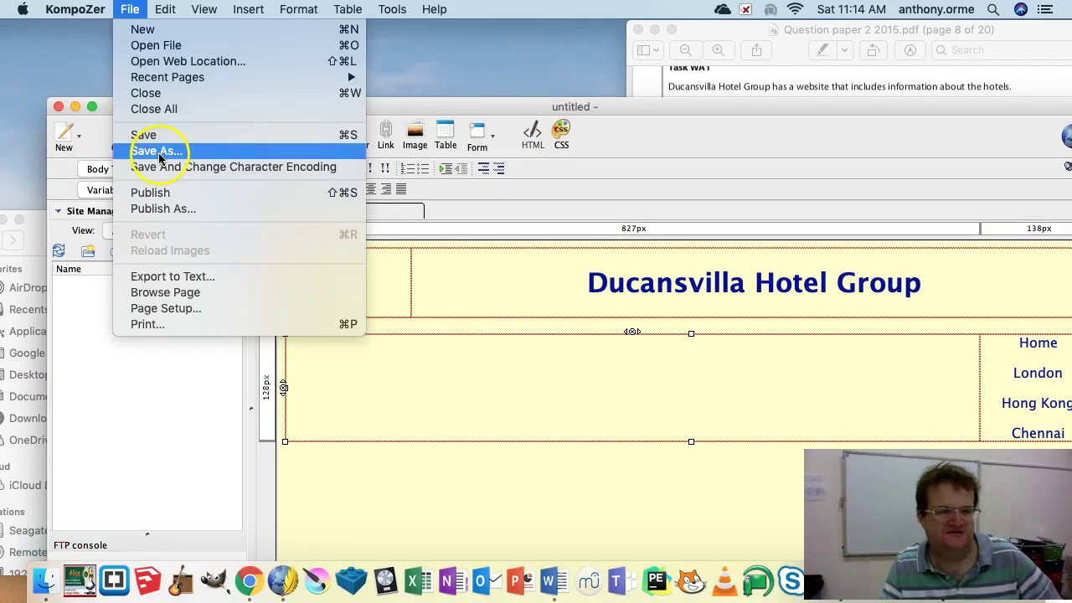
pyautogui.click(157, 149)
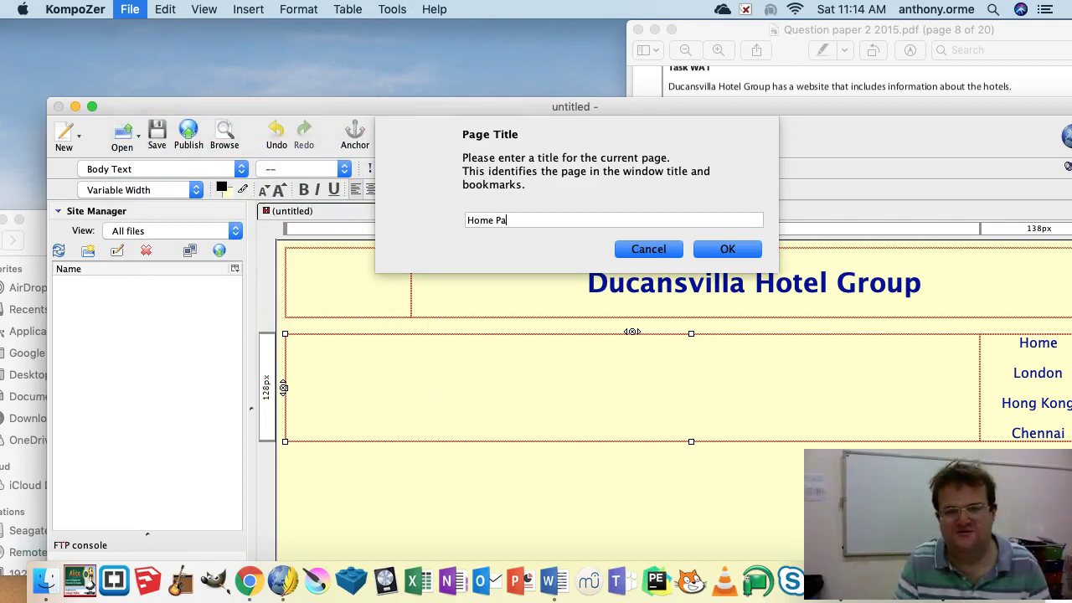
pyautogui.write('Home Page')
pyautogui.click(728, 249)
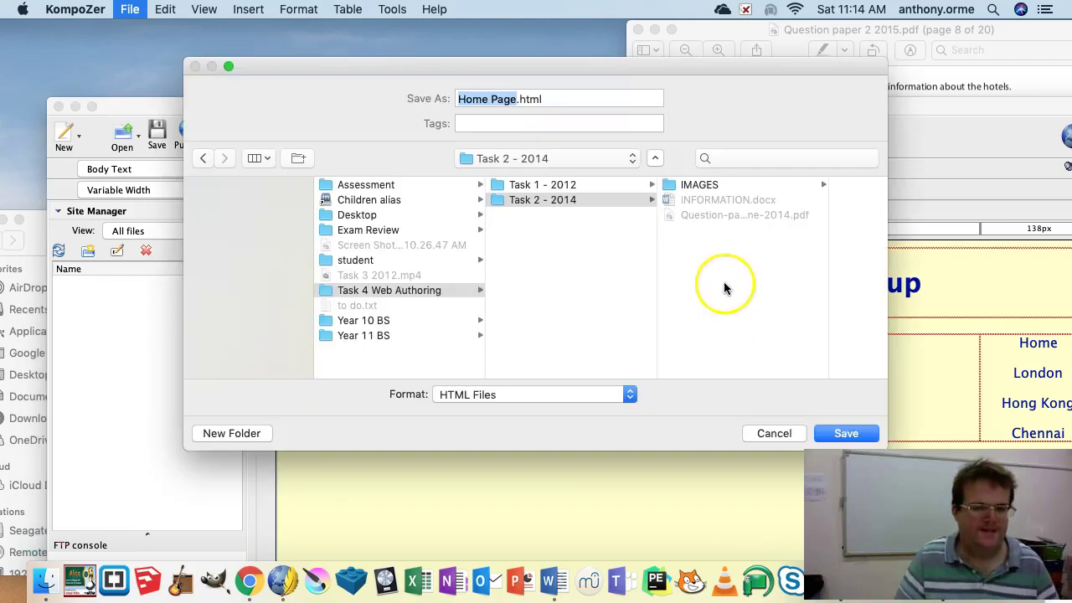
pyautogui.click(560, 215)
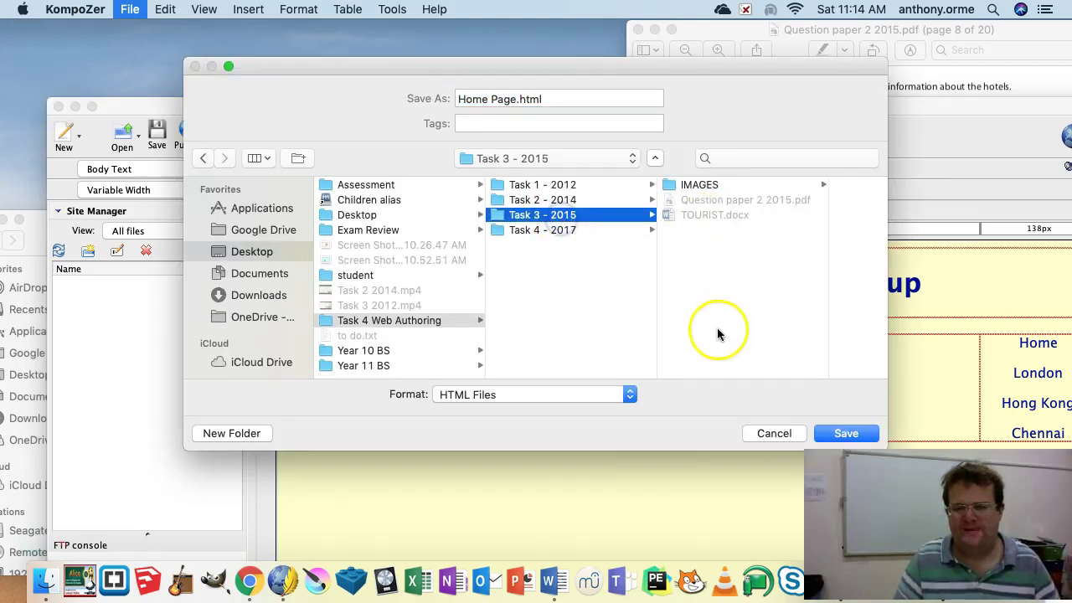
pyautogui.click(514, 101)
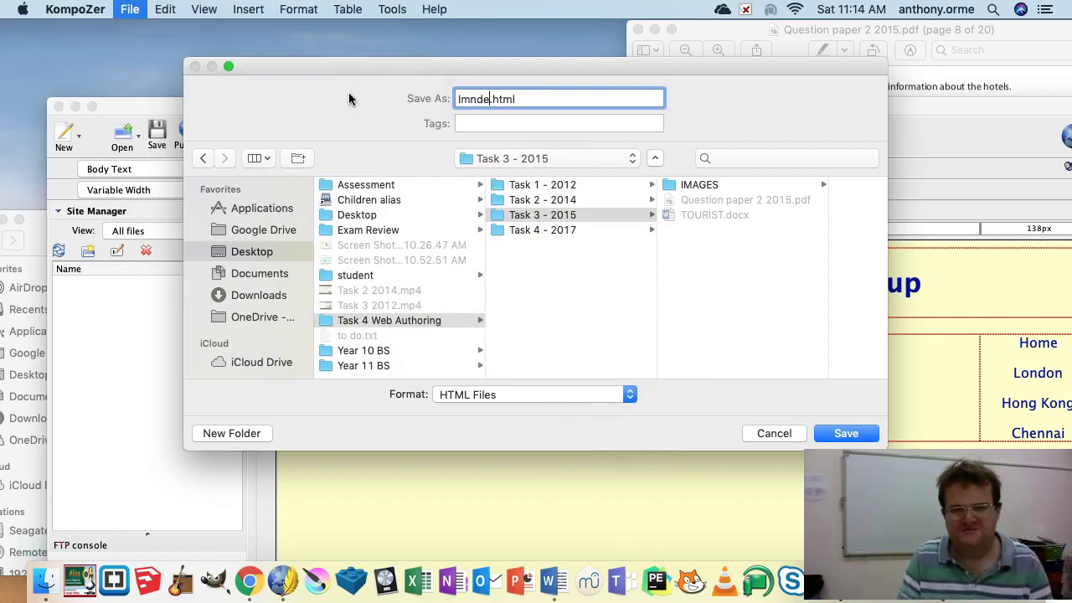
pyautogui.write('index')
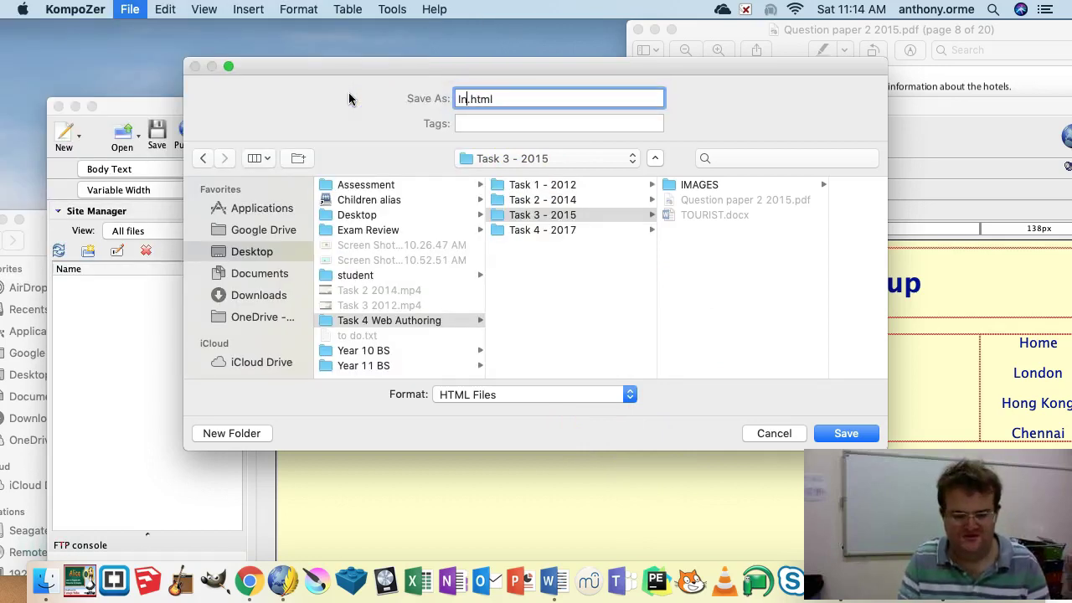
pyautogui.press('Return')
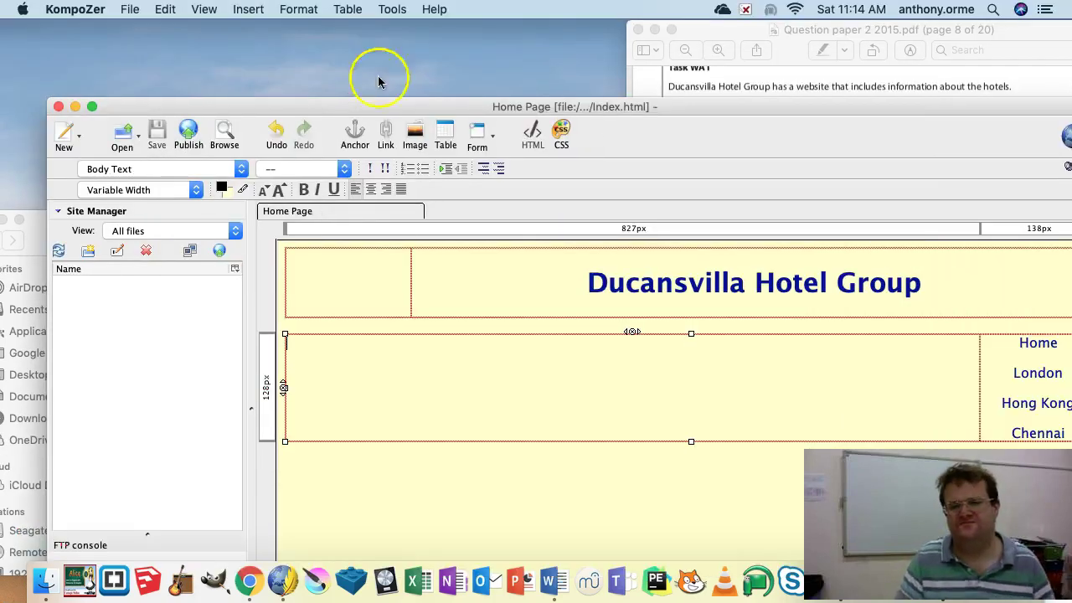
# Check the question paper for the web page instructions and the logo requirement
pyautogui.moveTo(647, 103); pyautogui.dragTo(176, 59)
pyautogui.click(774, 335)
pyautogui.scroll(-5, 777, 333)
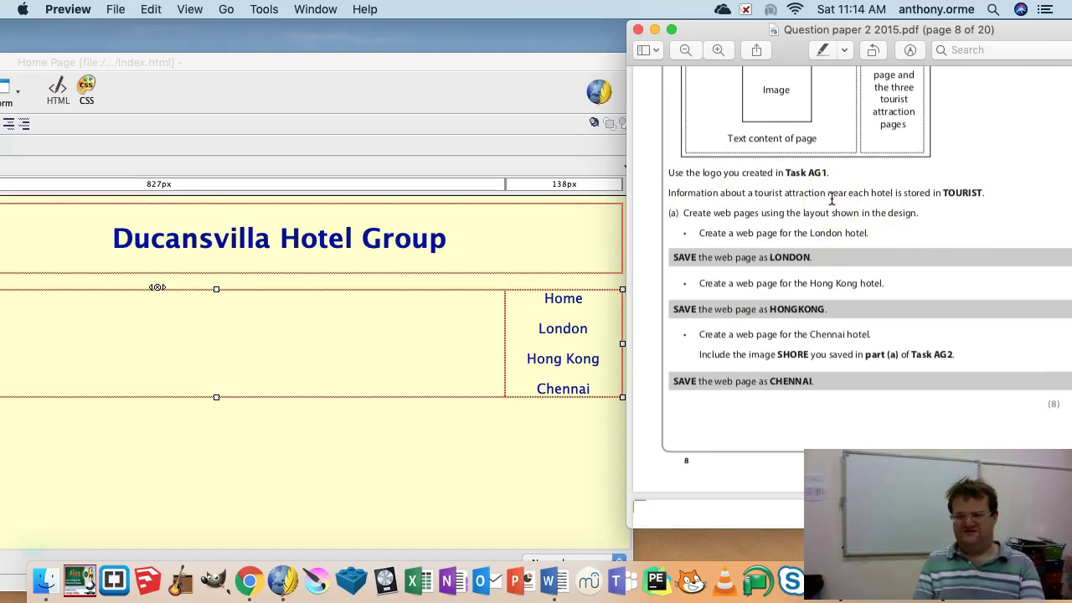
pyautogui.scroll(10, 821, 178)
pyautogui.scroll(-3, 813, 179)
# Switch to Finder and open the IMAGES folder inside Task 3 - 2015
pyautogui.moveTo(432, 64); pyautogui.dragTo(839, 326)
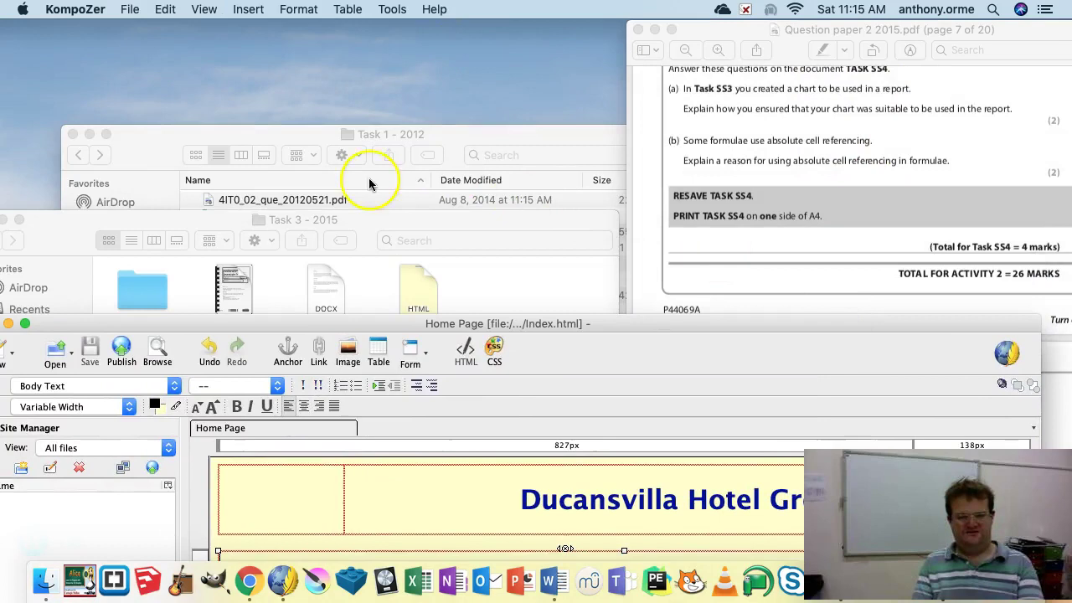
pyautogui.moveTo(193, 226); pyautogui.dragTo(351, 52)
pyautogui.click(295, 124)
pyautogui.doubleClick(295, 124)
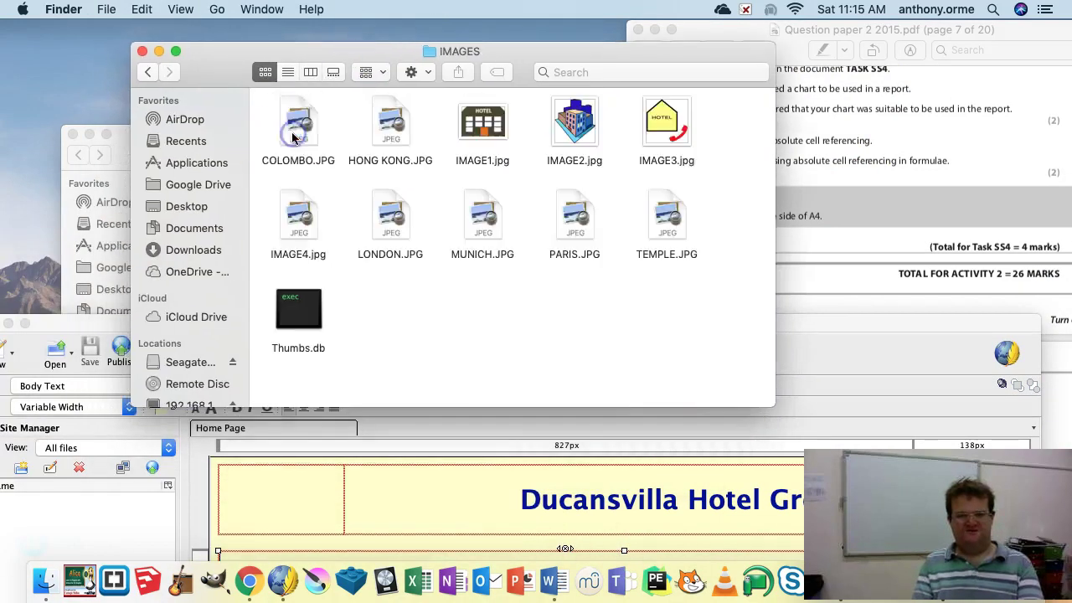
# Open IMAGE1.jpg from the IMAGES folder in GIMP
pyautogui.click(572, 128)
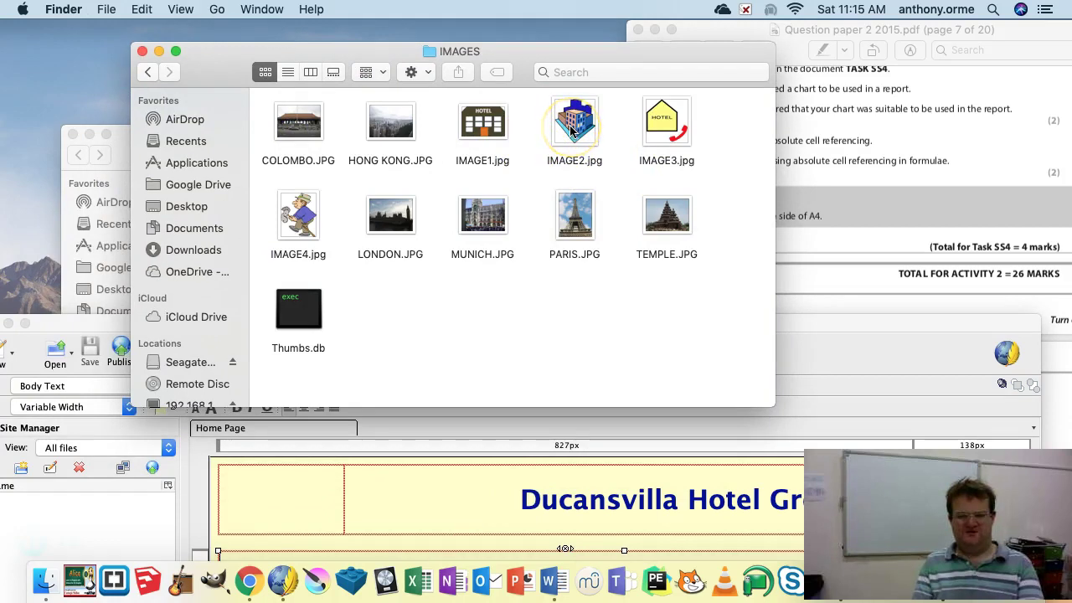
pyautogui.rightClick(482, 128)
pyautogui.moveTo(589, 153)
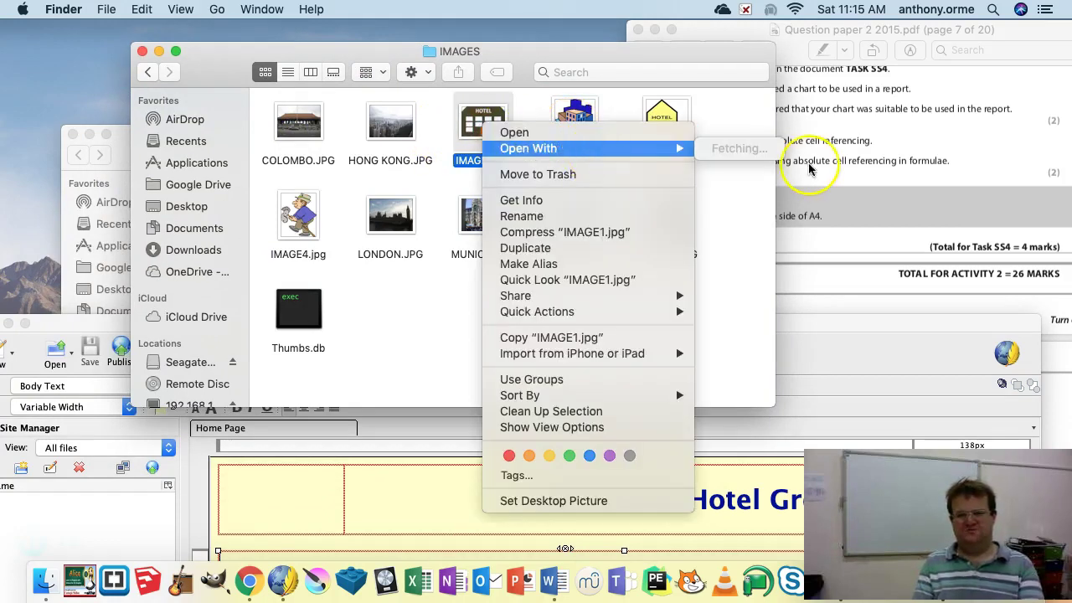
pyautogui.click(762, 213)
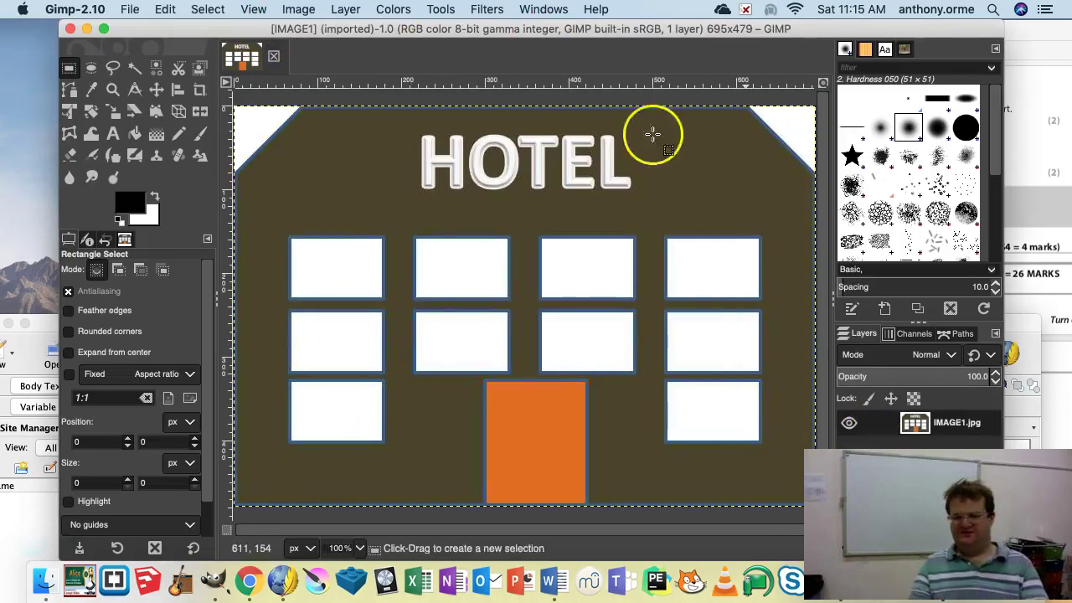
# Resize the image canvas to a height of 600 px with the fill set to White
pyautogui.click(335, 10)
pyautogui.moveTo(306, 9)
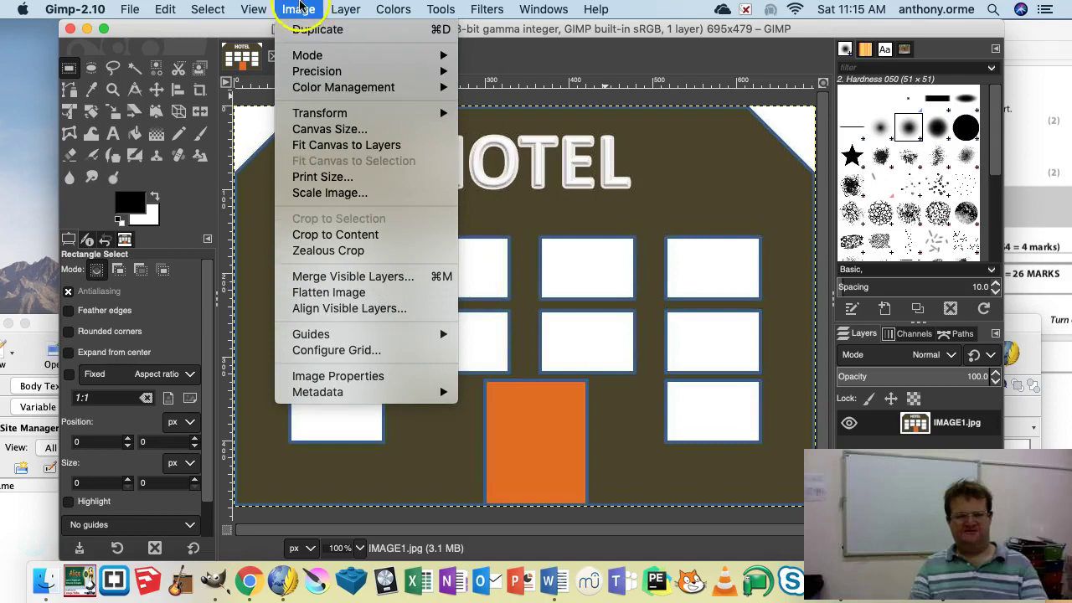
pyautogui.click(330, 130)
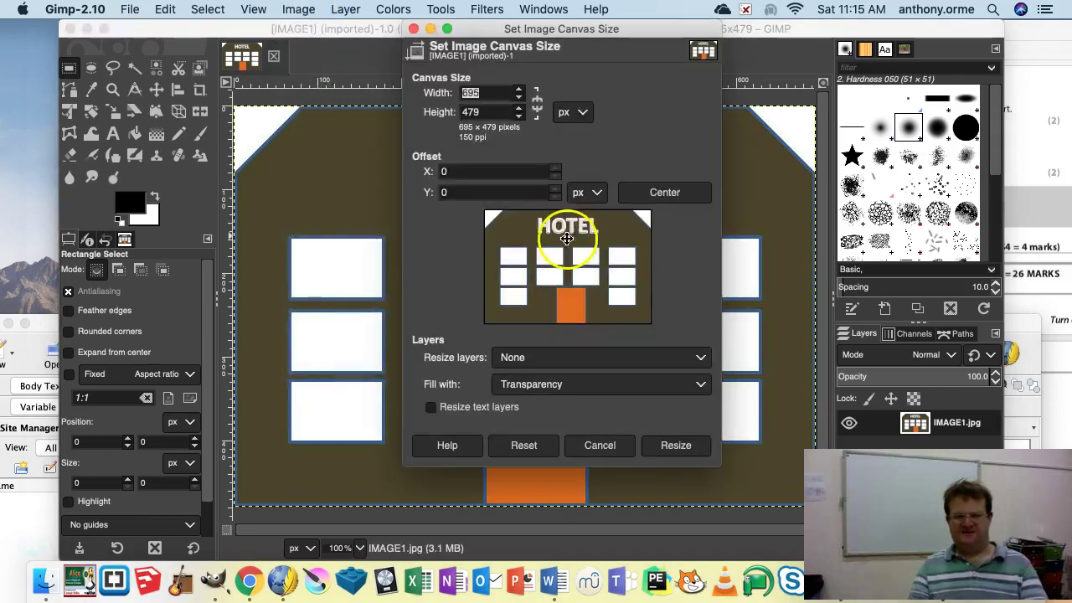
pyautogui.click(567, 389)
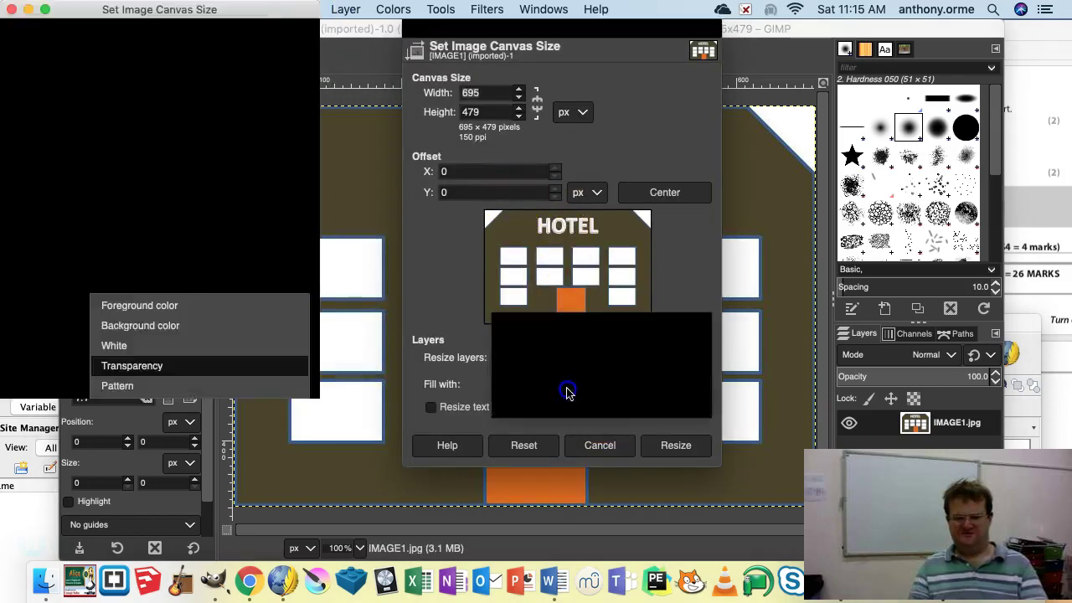
pyautogui.click(562, 366)
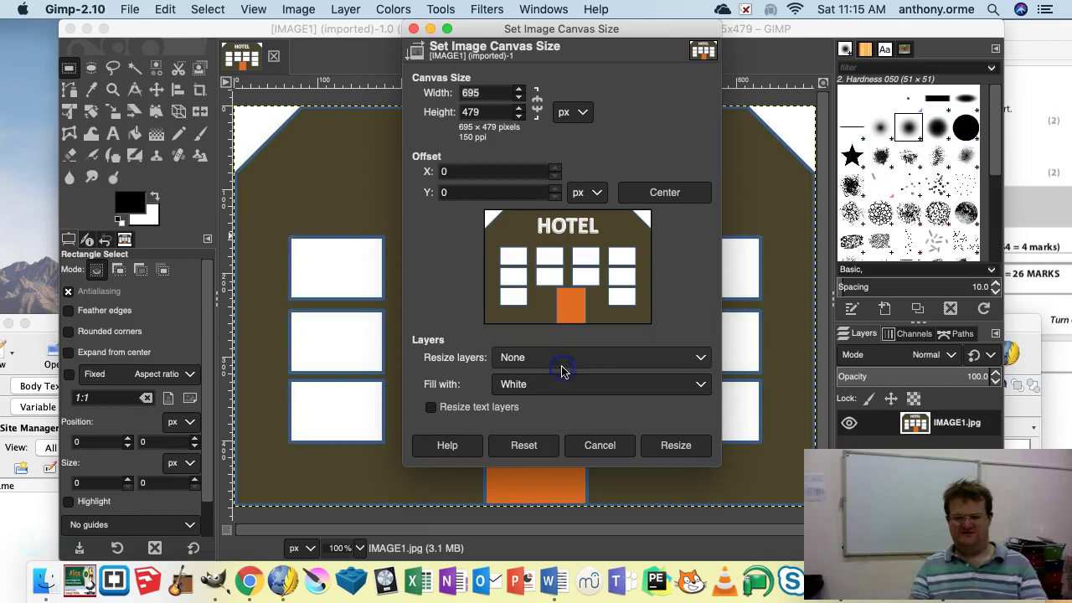
pyautogui.doubleClick(494, 111)
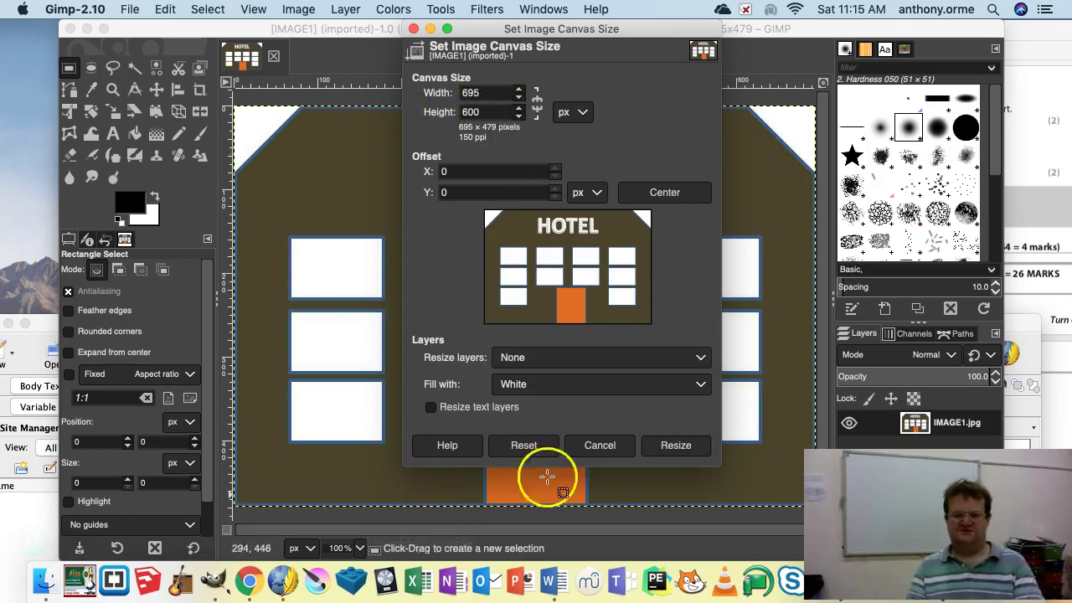
pyautogui.click(662, 449)
pyautogui.click(676, 474)
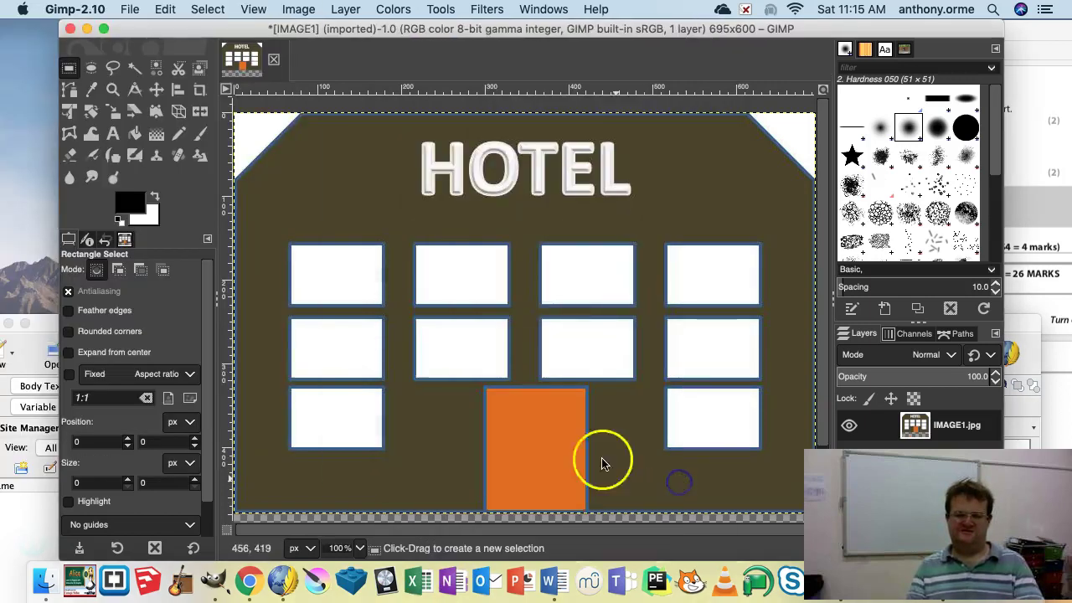
# Add a white-filled layer of 695 × 600 px and place it beneath the hotel image layer
pyautogui.scroll(-3, 530, 448)
pyautogui.click(388, 450)
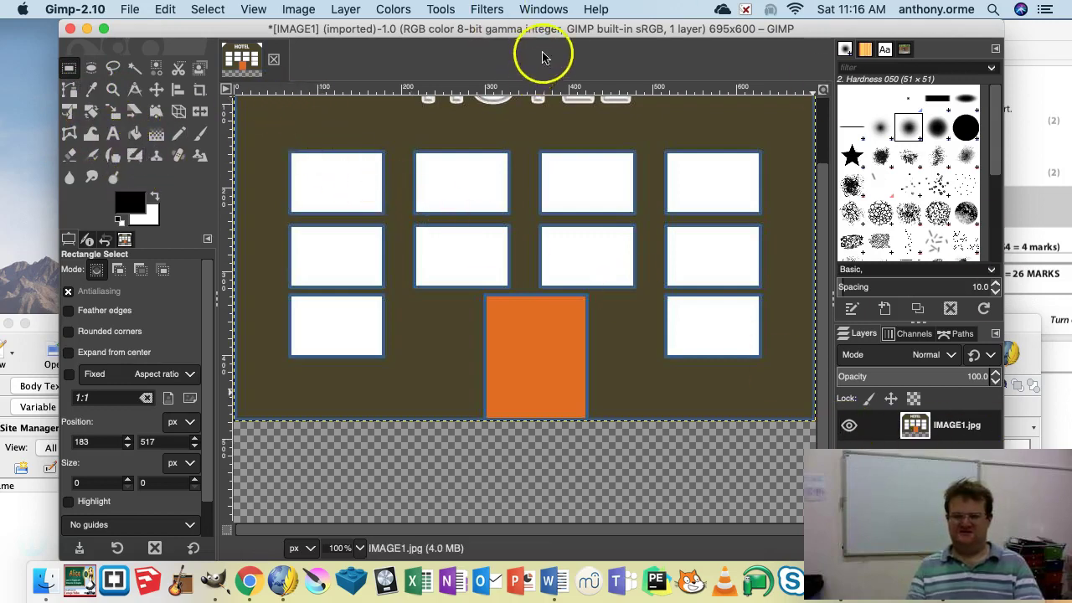
pyautogui.moveTo(521, 34); pyautogui.dragTo(386, 10)
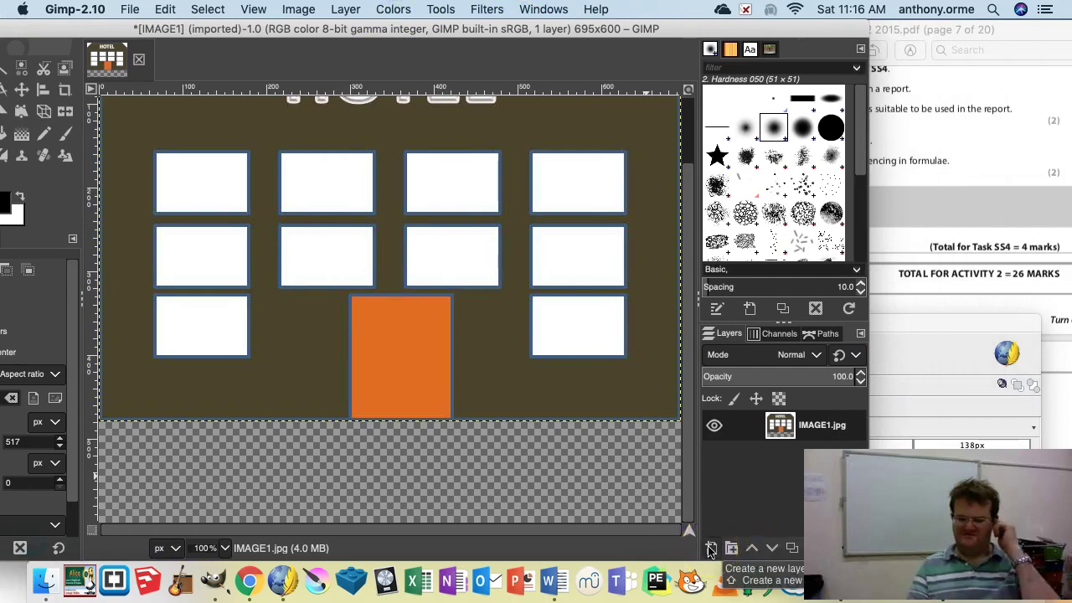
pyautogui.click(709, 549)
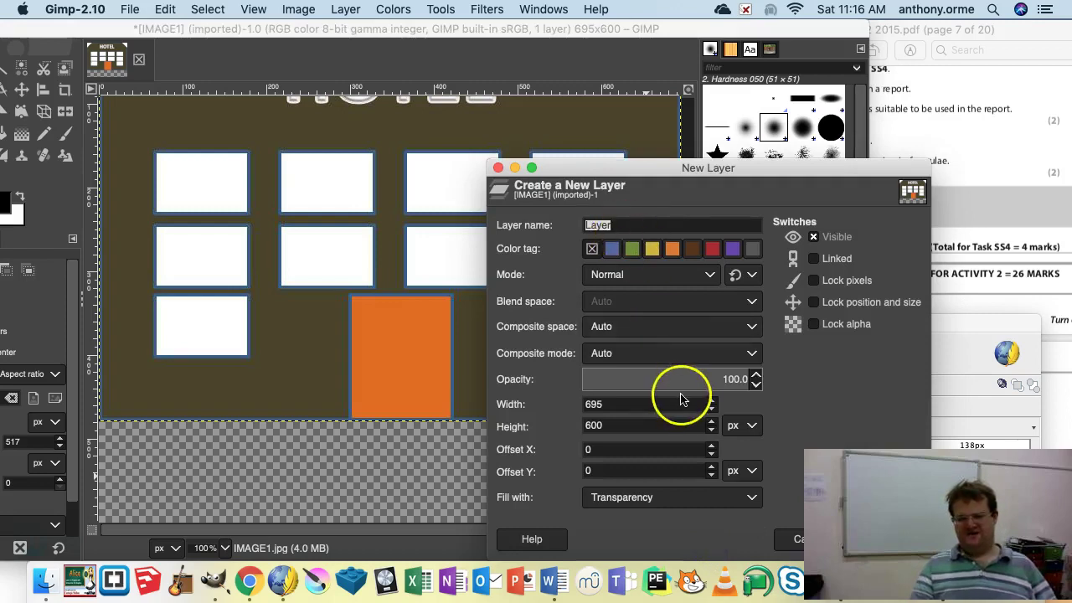
pyautogui.click(687, 498)
pyautogui.click(687, 479)
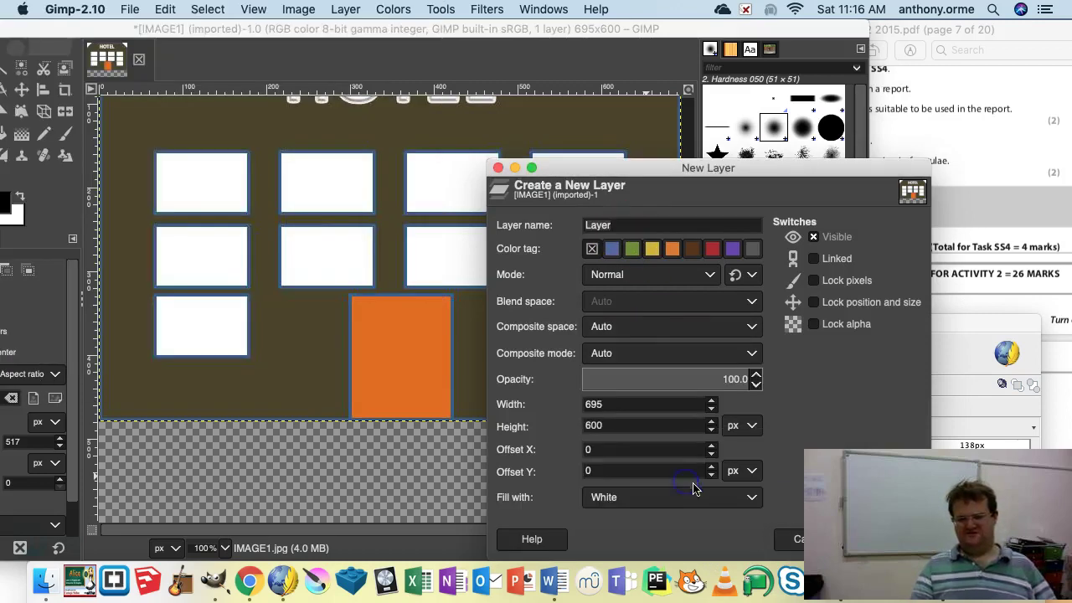
pyautogui.moveTo(648, 185); pyautogui.dragTo(455, 102)
pyautogui.click(683, 475)
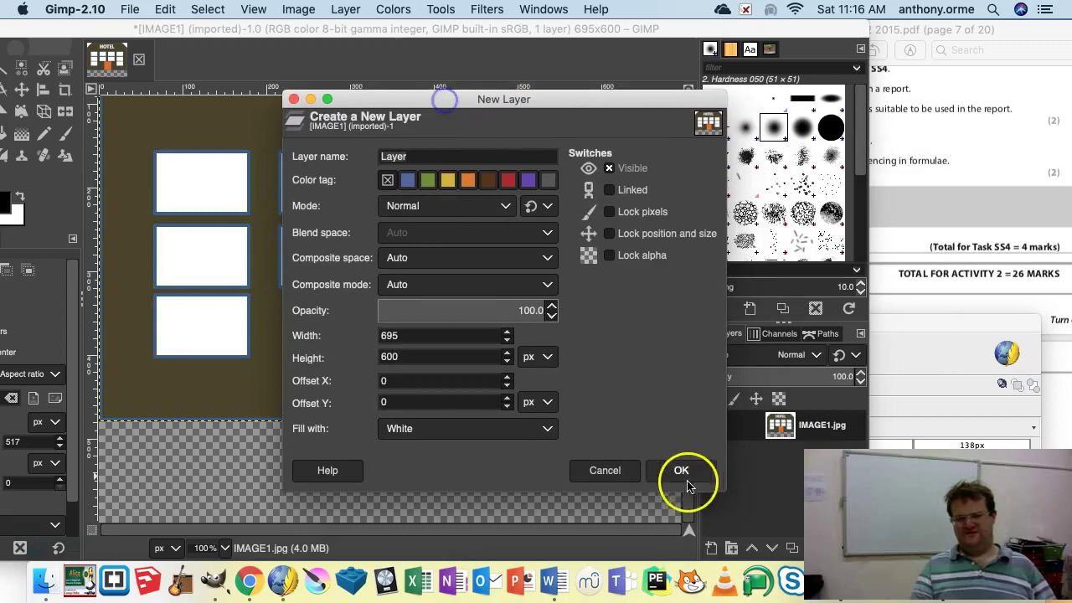
pyautogui.click(781, 454)
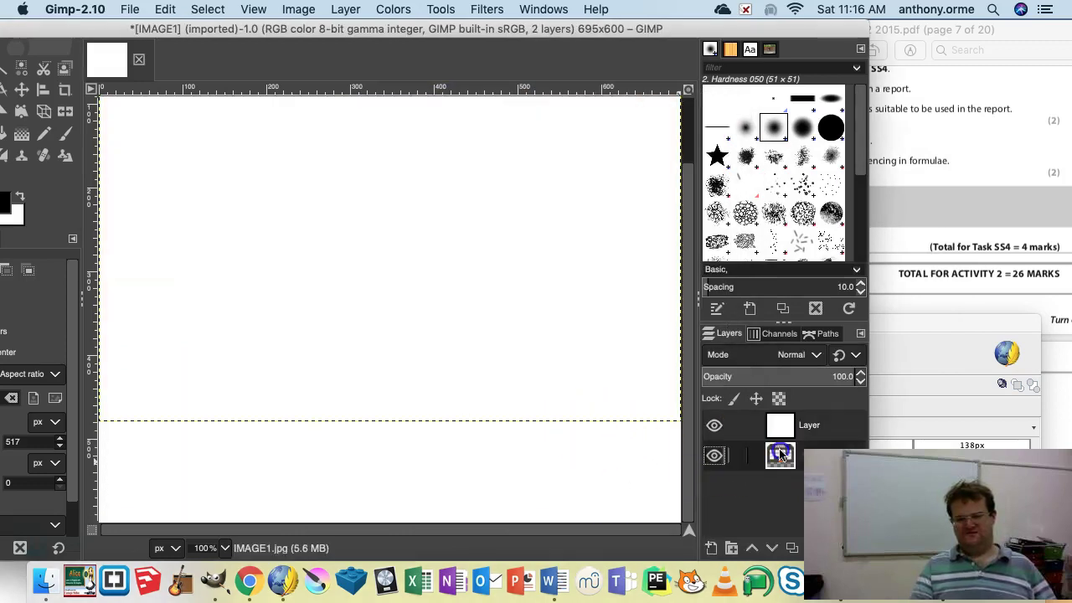
pyautogui.moveTo(781, 425); pyautogui.dragTo(781, 425)
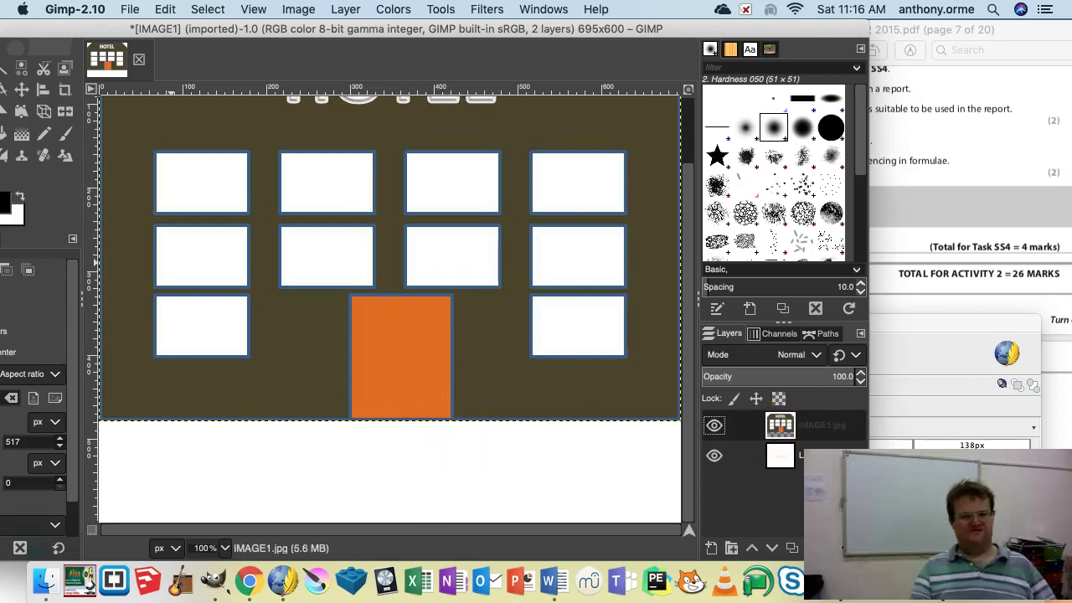
# Add the text "DHG 2000" in black 62 px Sans-serif on the white strip below the hotel
pyautogui.moveTo(57, 23); pyautogui.dragTo(271, 9)
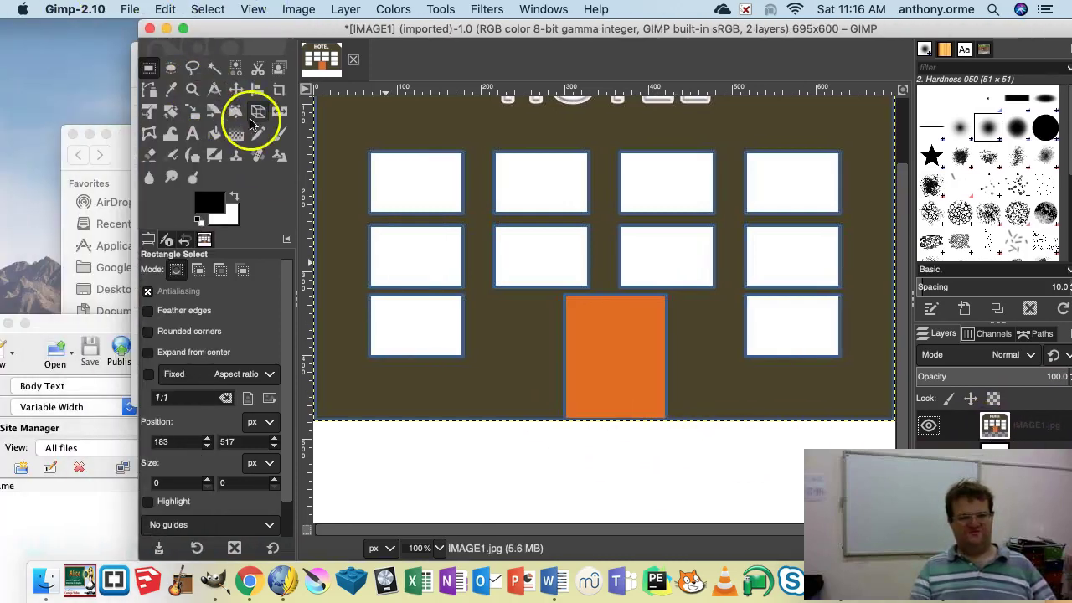
pyautogui.click(192, 133)
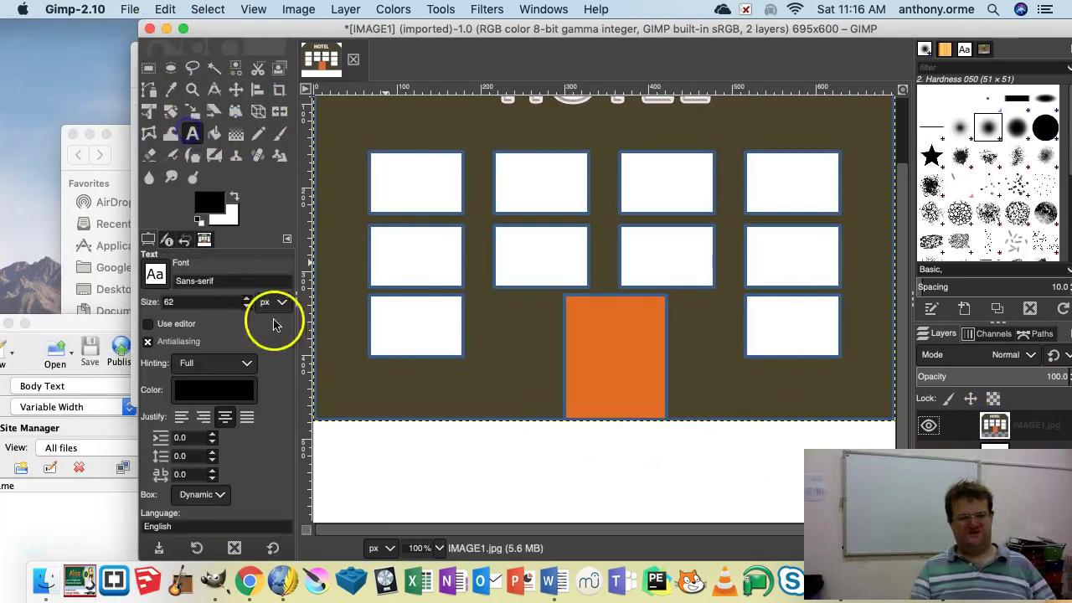
pyautogui.click(429, 455)
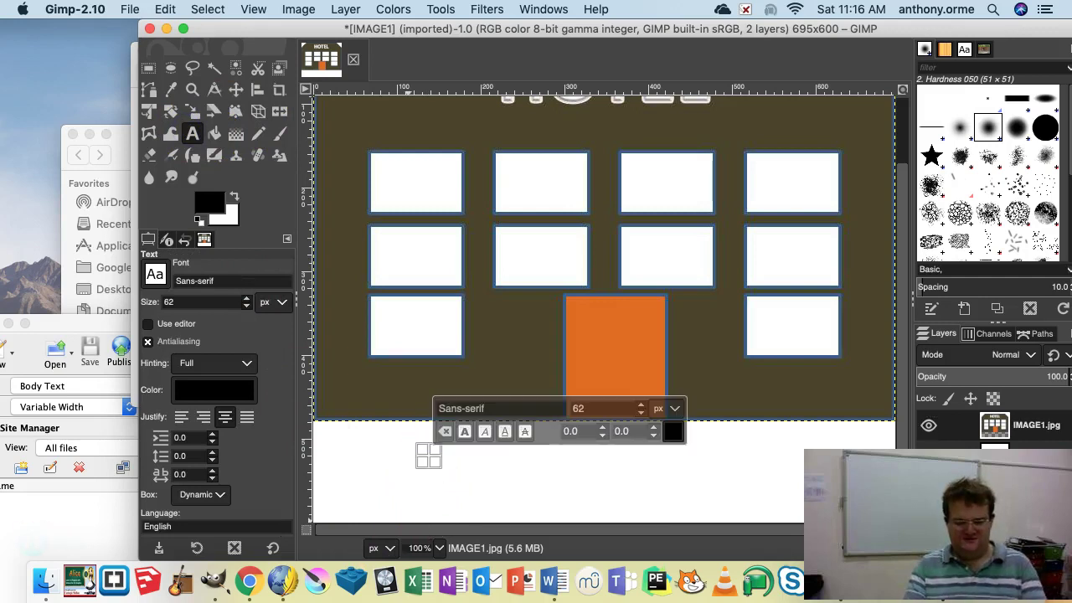
pyautogui.write('DHG 2000')
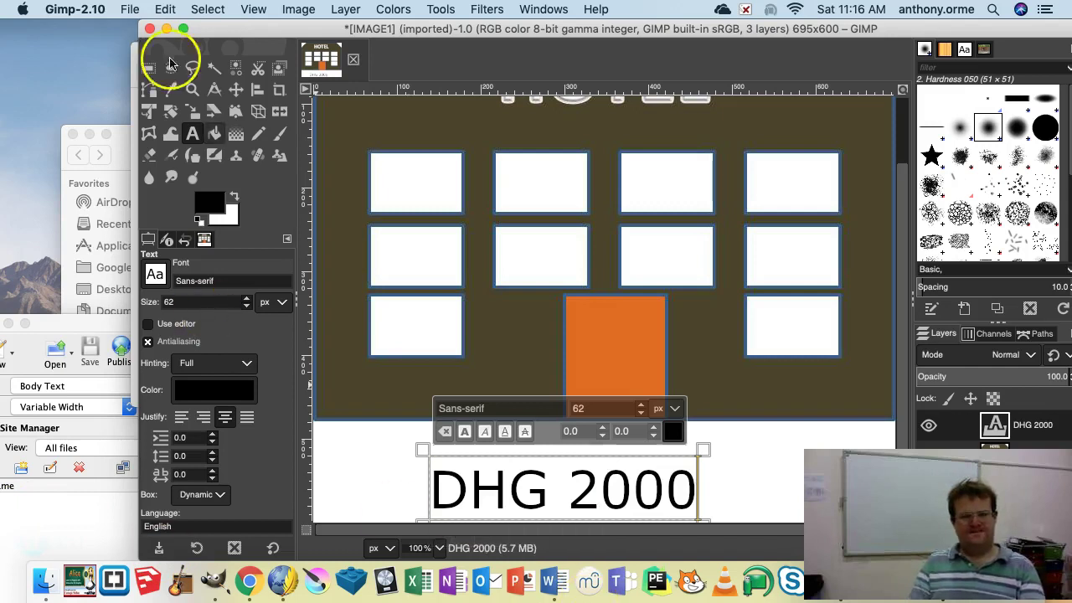
# Move the "DHG 2000" text so it sits centred beneath the orange door
pyautogui.click(235, 89)
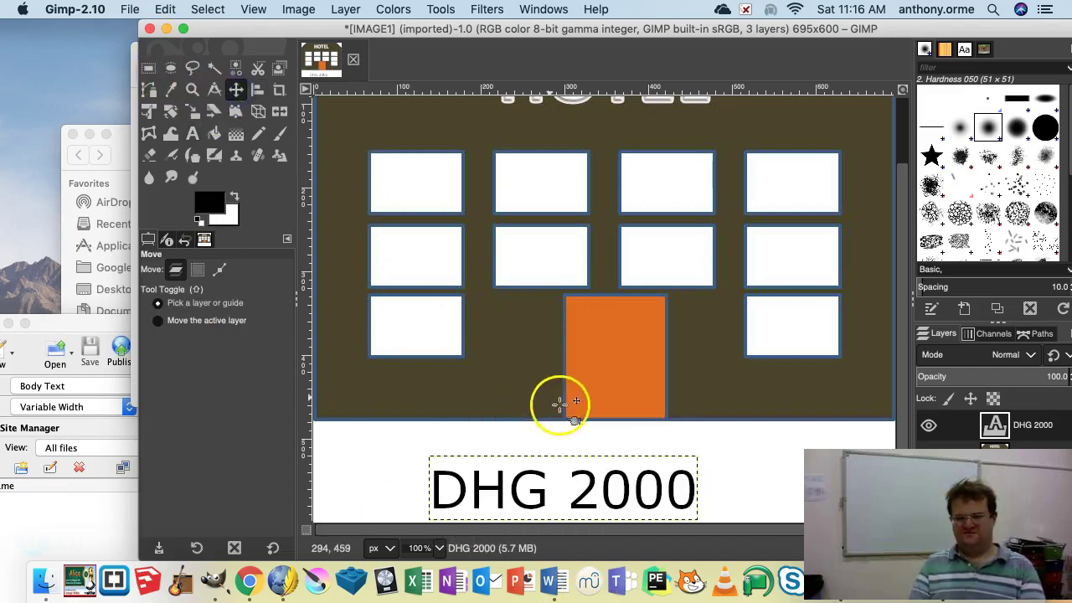
pyautogui.moveTo(565, 460); pyautogui.dragTo(636, 455)
pyautogui.click(610, 491)
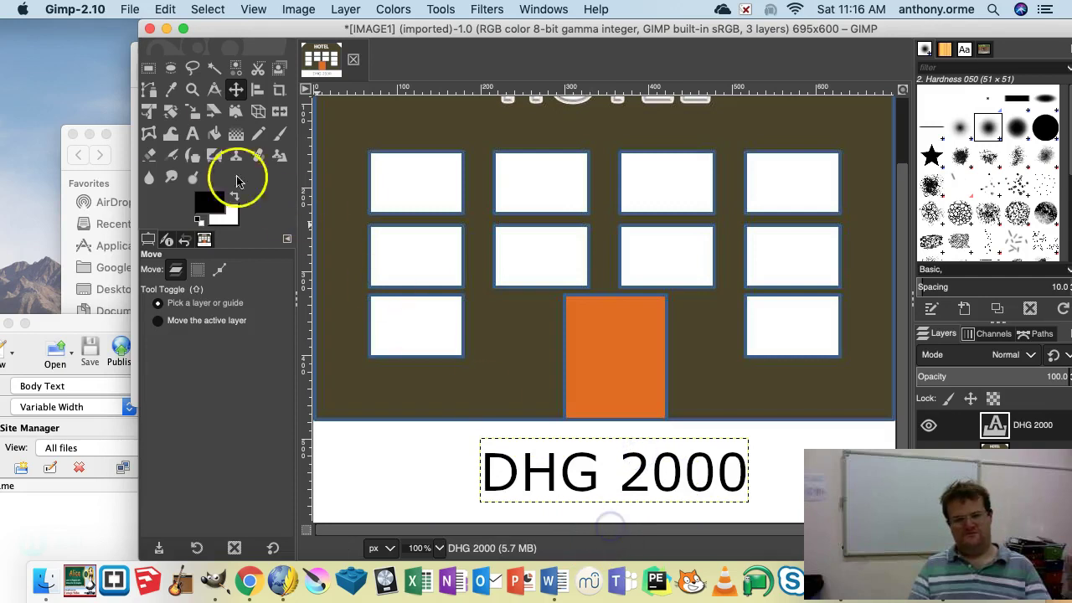
# Export the image as Logo.jpg into the IMAGES folder of Task 3 - 2015 with JPEG quality 90
pyautogui.click(130, 9)
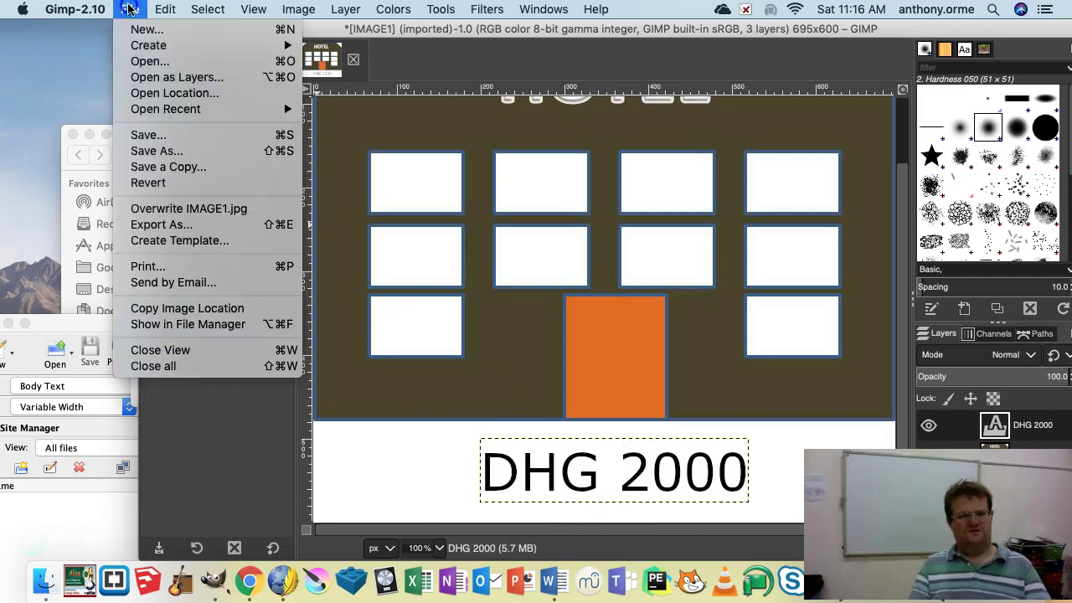
pyautogui.click(149, 225)
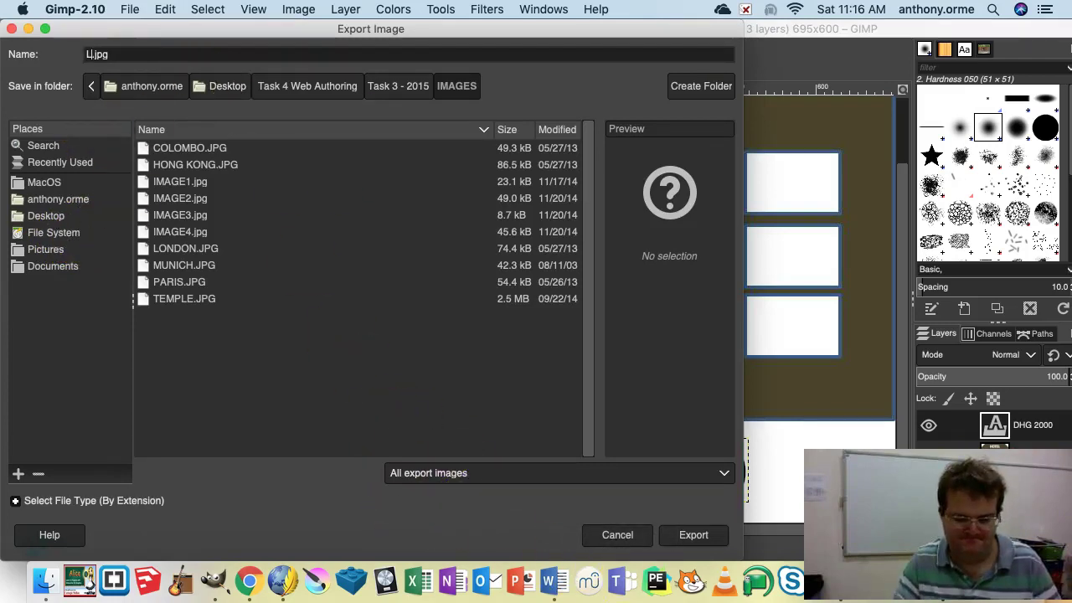
pyautogui.click(689, 538)
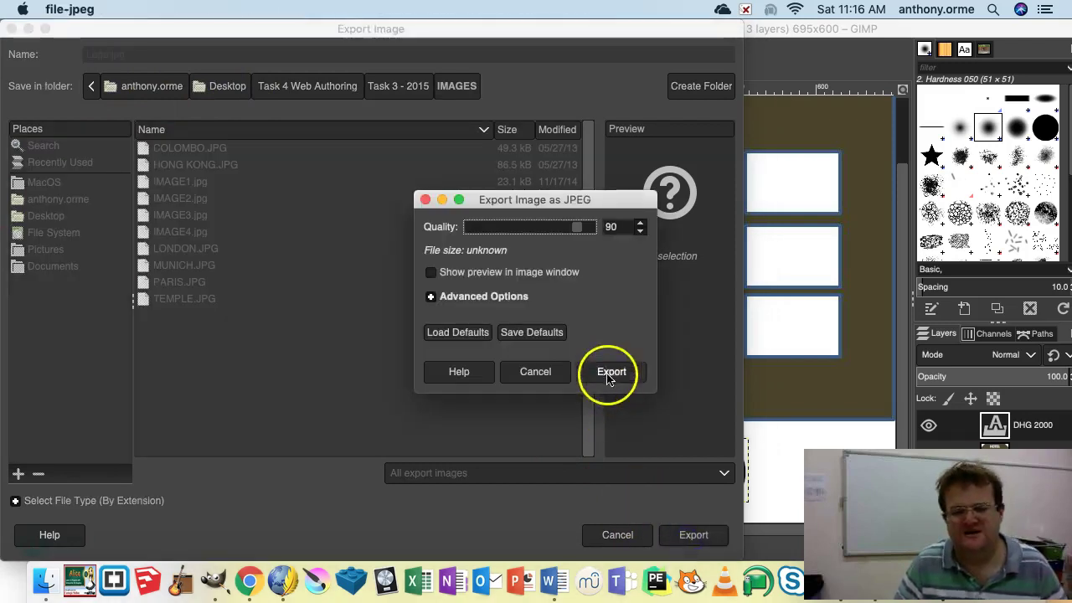
pyautogui.moveTo(779, 33); pyautogui.dragTo(788, 459)
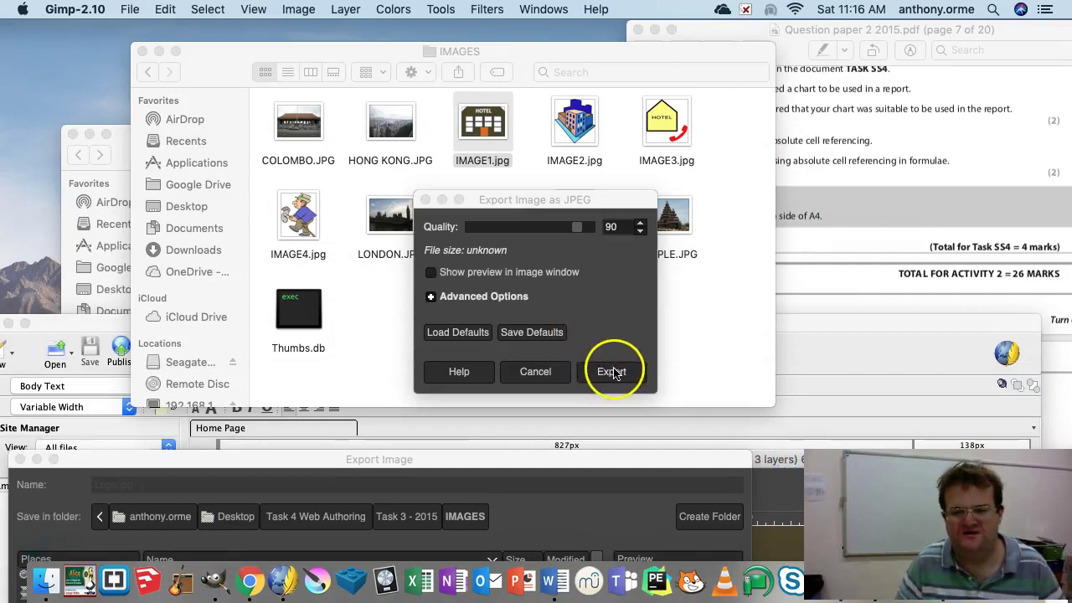
pyautogui.click(620, 375)
pyautogui.click(614, 381)
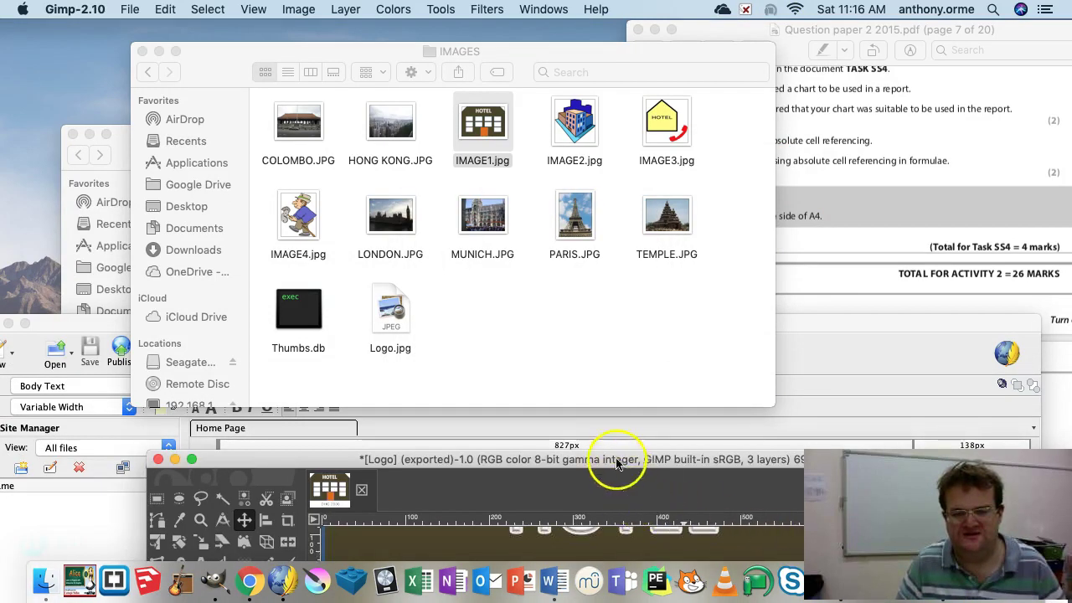
# Minimise the GIMP window and switch back to the Home Page in KompoZer
pyautogui.doubleClick(617, 460)
pyautogui.hotkey('ctrl', 'Up')
pyautogui.click(434, 65)
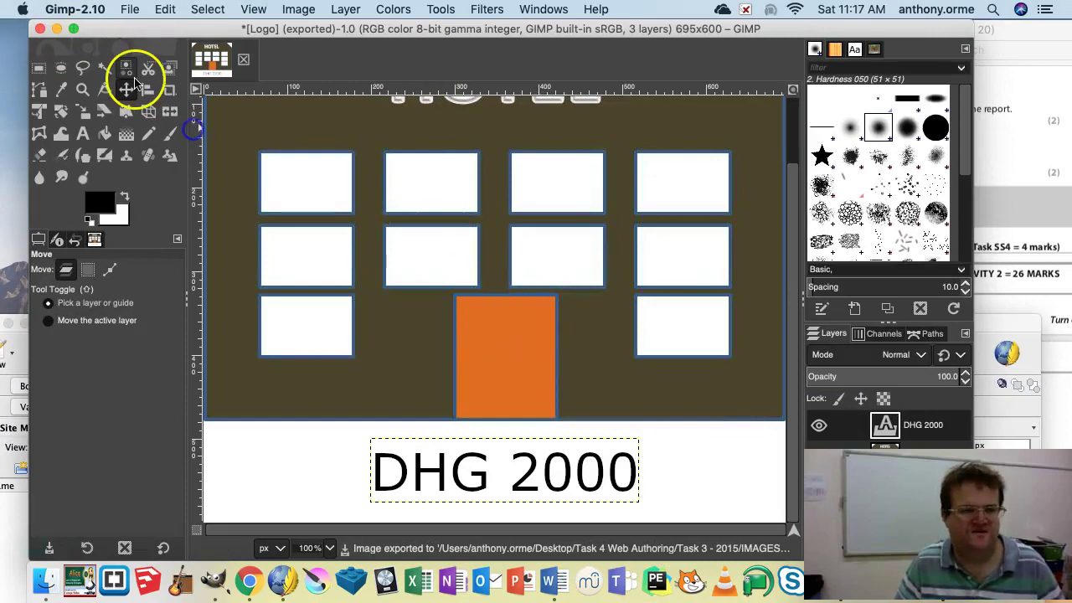
pyautogui.click(57, 29)
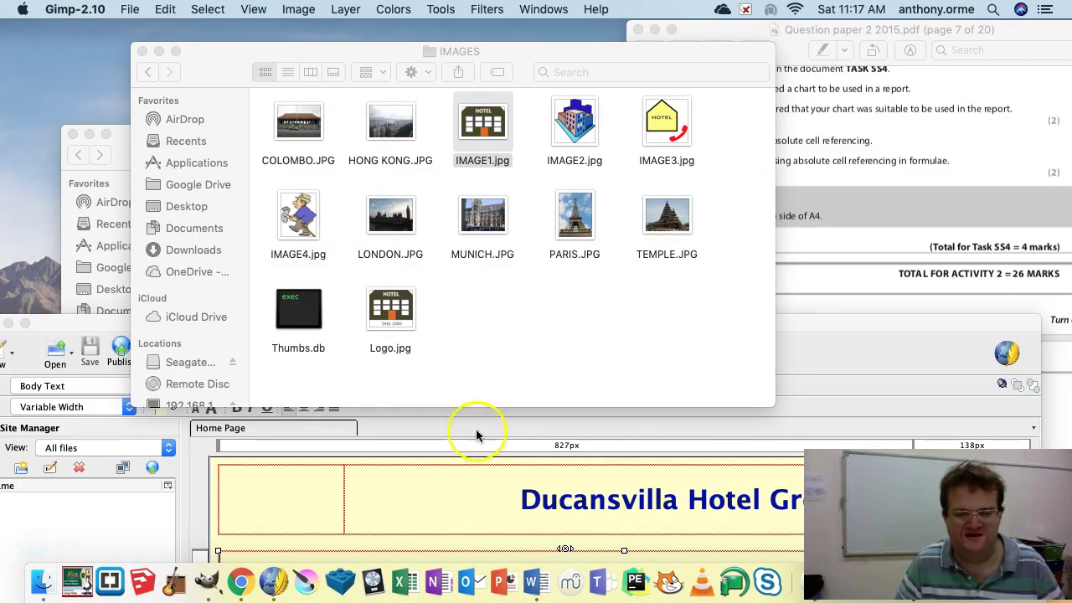
pyautogui.click(473, 419)
pyautogui.doubleClick(413, 323)
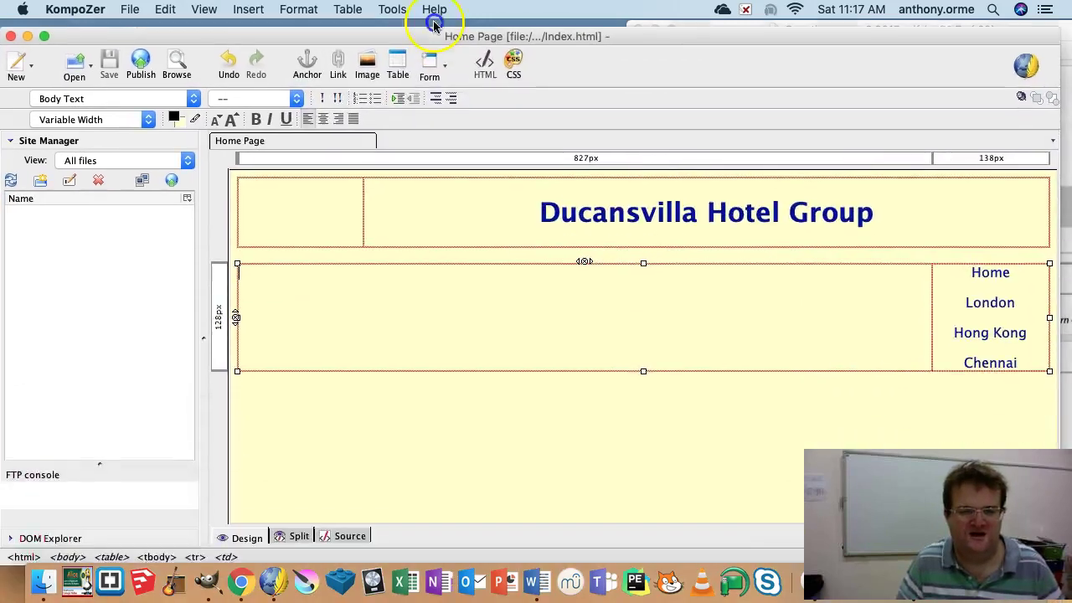
# Start inserting an image in the empty header cell beside the company name and choose Logo.jpg from the IMAGES folder of Task 3 - 2015
pyautogui.click(296, 185)
pyautogui.click(232, 12)
pyautogui.click(258, 29)
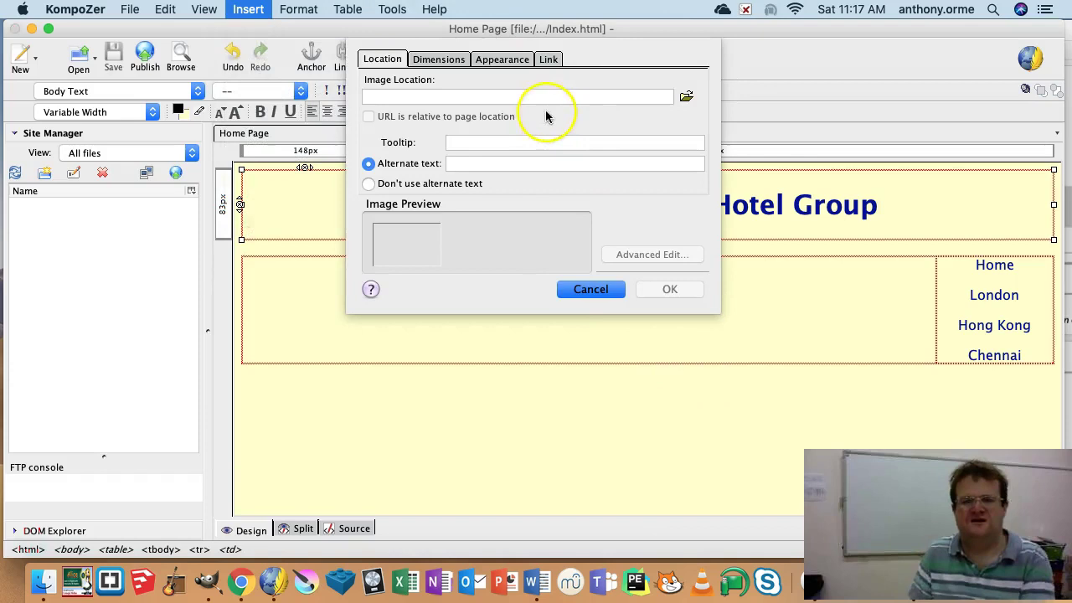
pyautogui.click(686, 98)
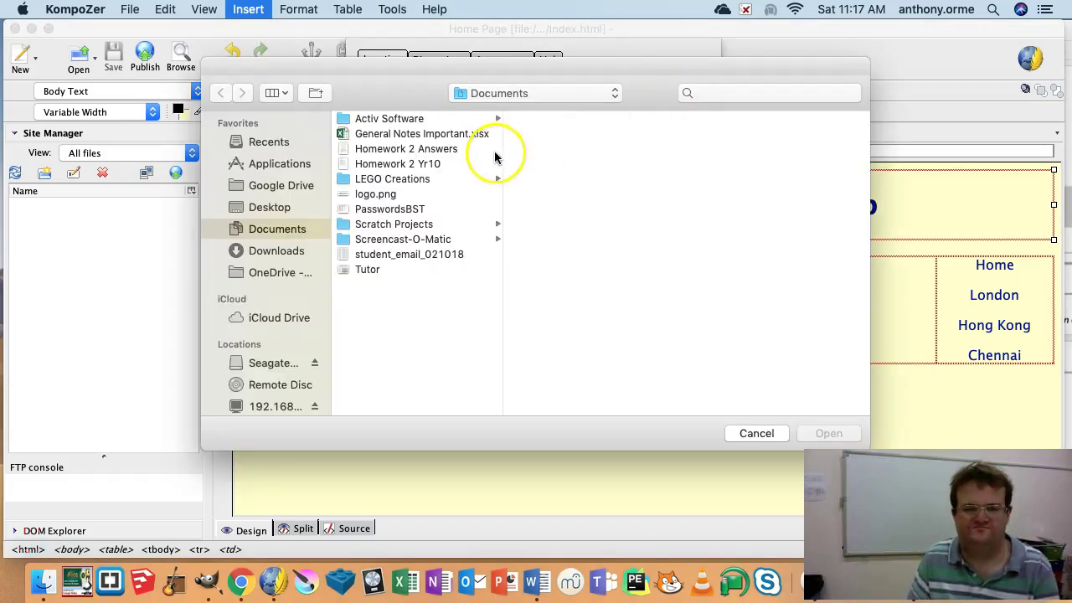
pyautogui.click(268, 207)
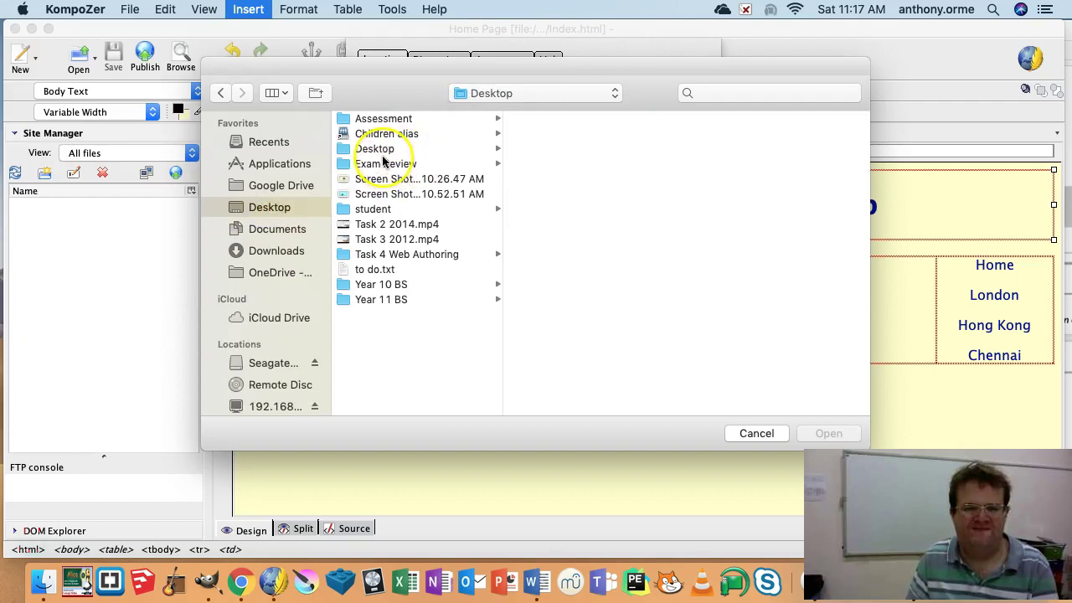
pyautogui.click(389, 256)
pyautogui.click(581, 148)
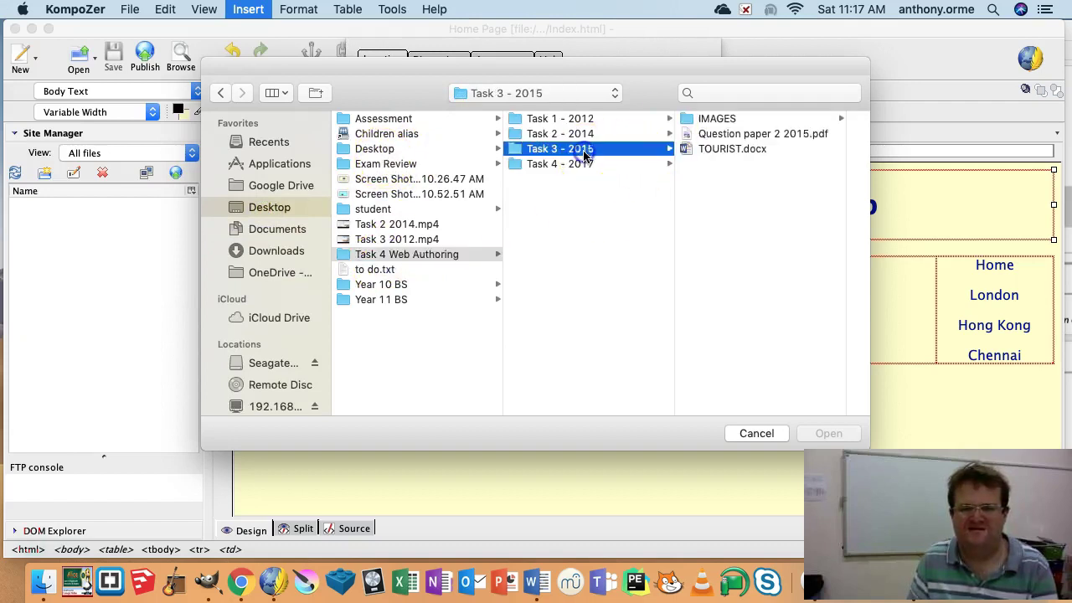
pyautogui.click(719, 118)
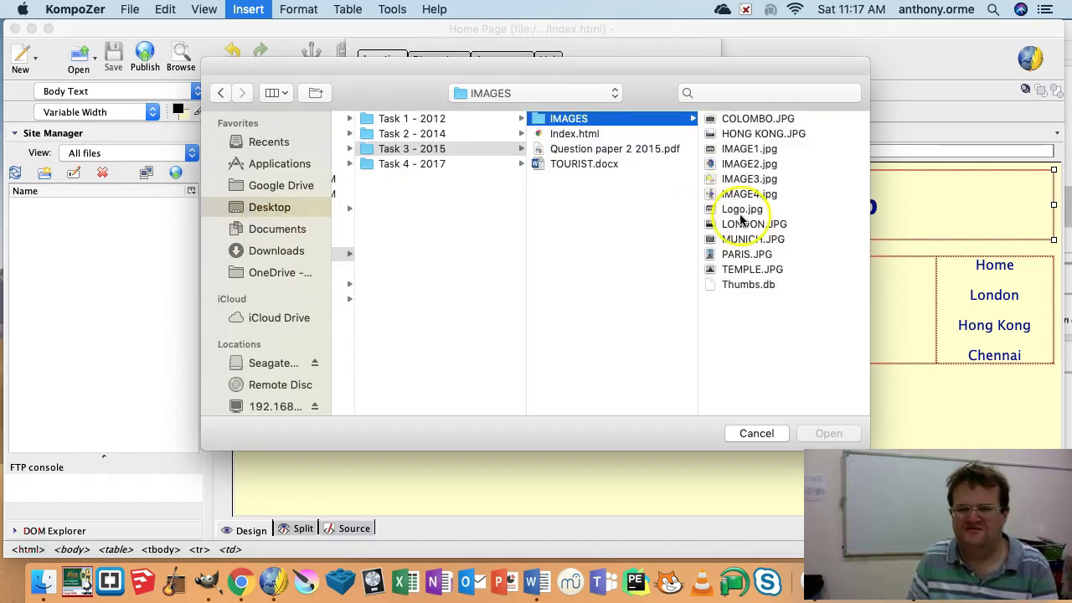
pyautogui.click(739, 209)
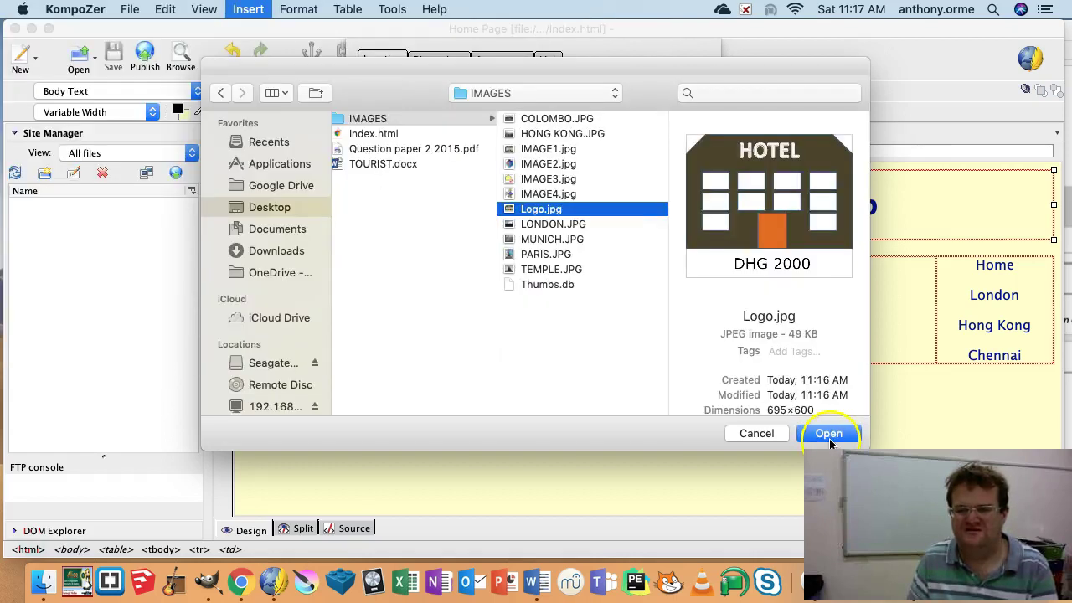
pyautogui.click(828, 434)
# Give the logo image the alternate text "logo" and insert it into the header cell
pyautogui.click(484, 183)
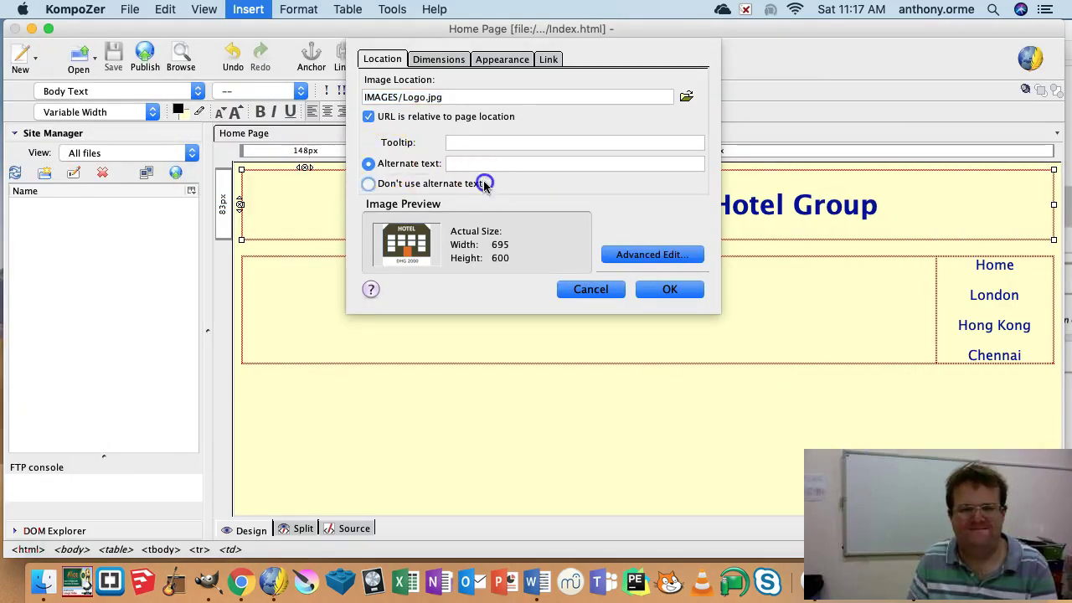
pyautogui.click(403, 168)
pyautogui.click(470, 169)
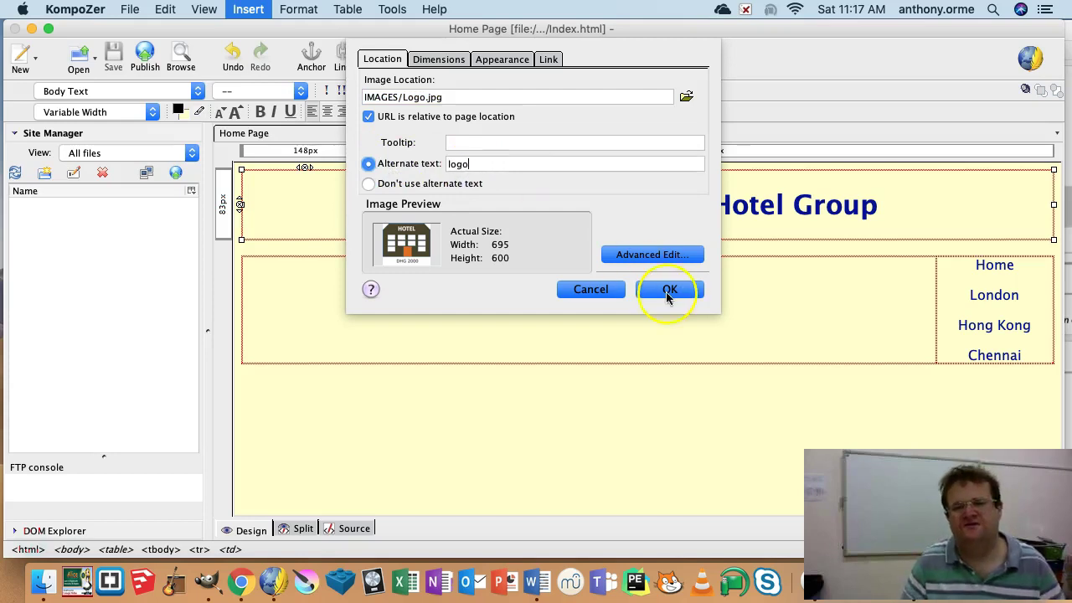
pyautogui.click(669, 290)
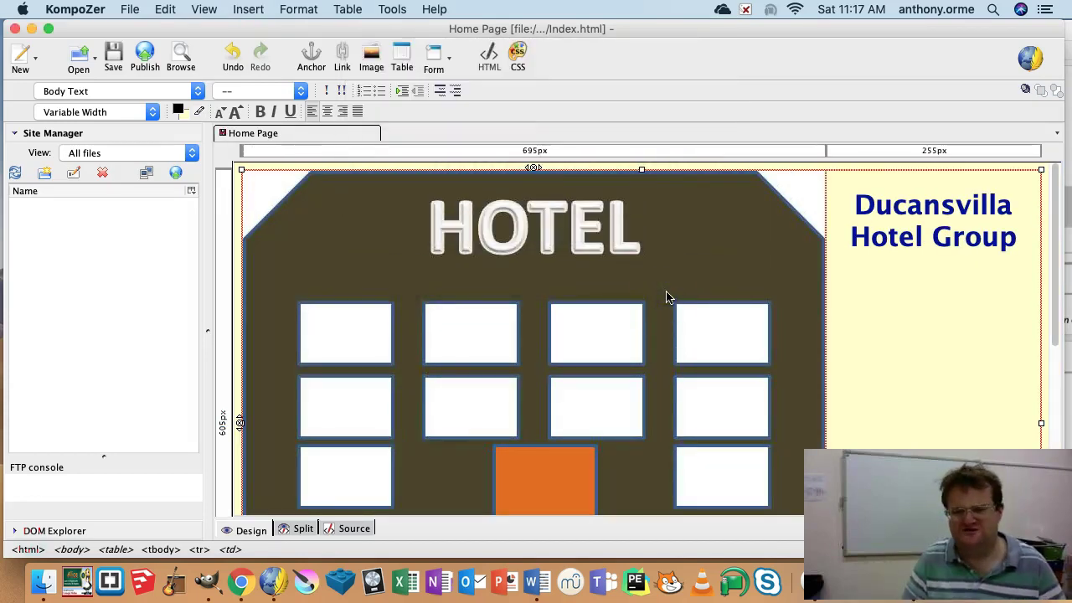
# Shrink the logo proportionally until it fits the narrow header cell beside the company name
pyautogui.scroll(-5, 662, 352)
pyautogui.click(778, 269)
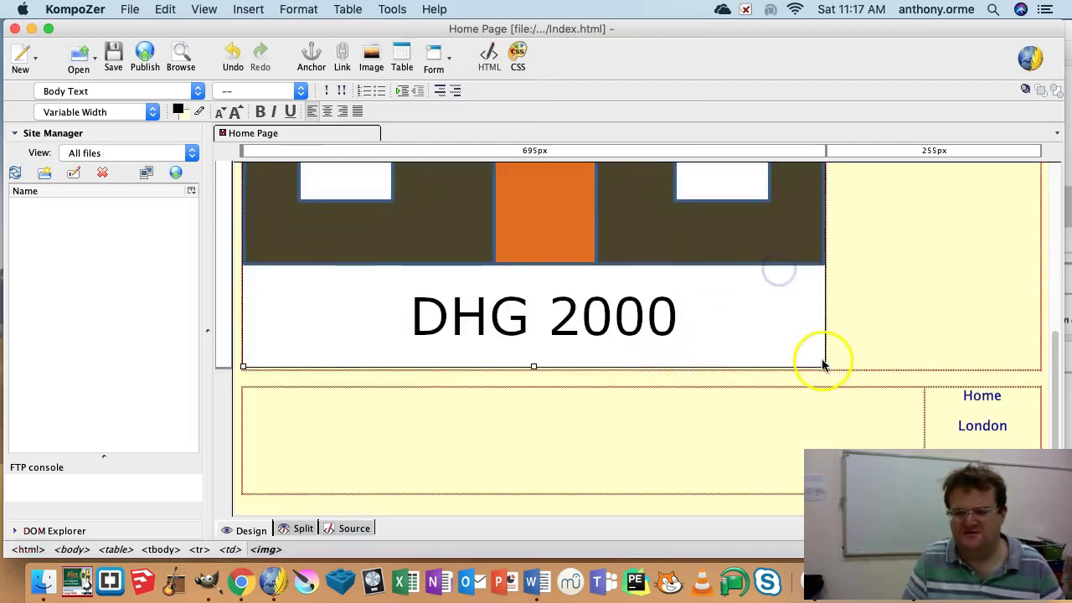
pyautogui.moveTo(823, 364); pyautogui.dragTo(566, 198)
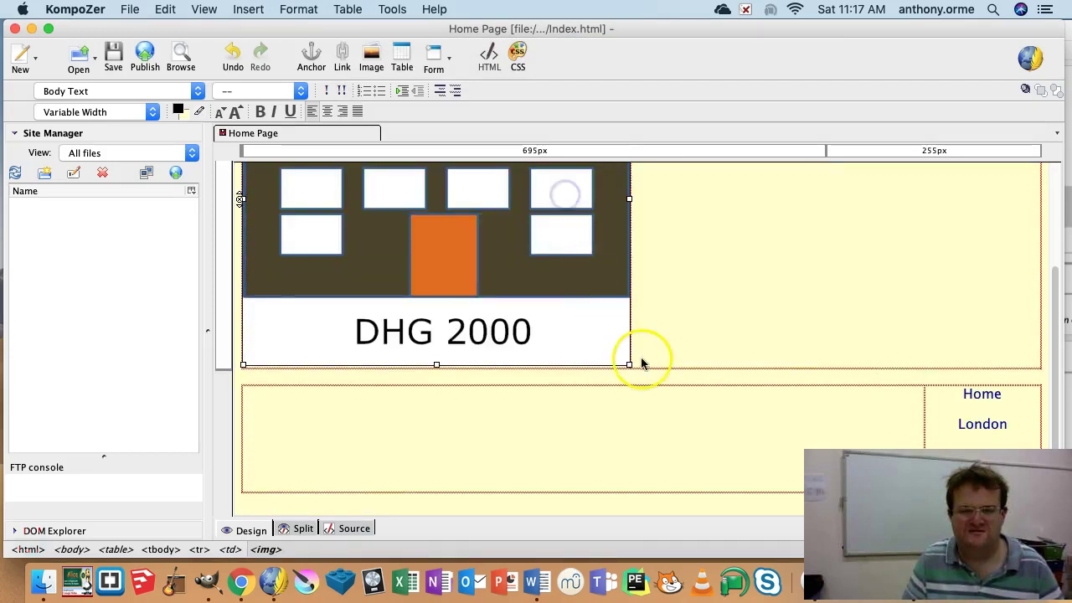
pyautogui.moveTo(629, 503); pyautogui.dragTo(358, 266)
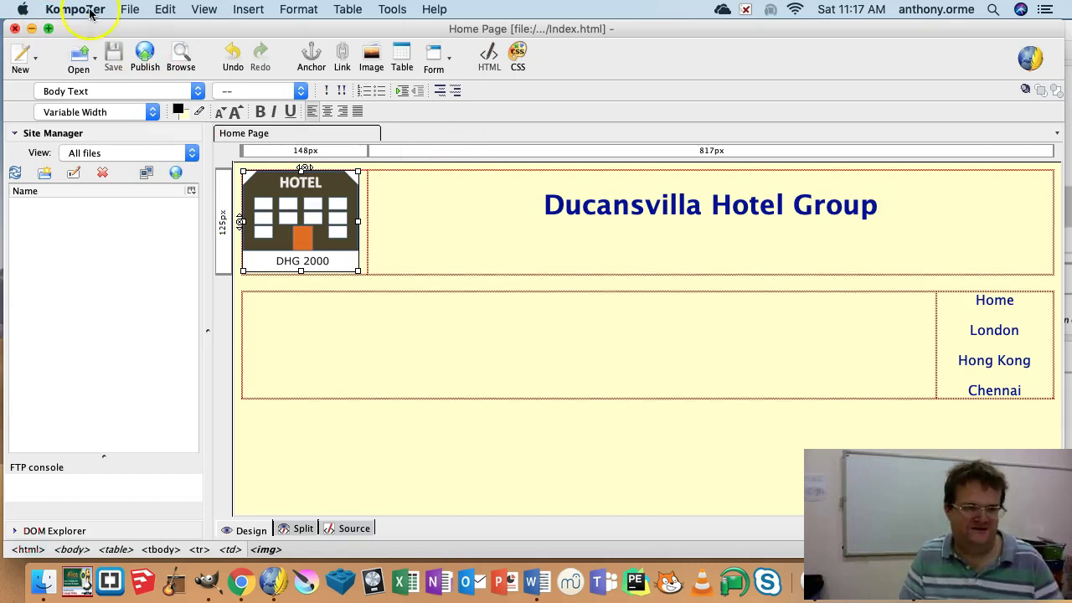
# Move the web page editor out of the way and review the question paper's page design and London, Hong Kong and Chennai page instructions
pyautogui.click(130, 9)
pyautogui.click(505, 308)
pyautogui.moveTo(538, 28); pyautogui.dragTo(549, 469)
pyautogui.click(840, 408)
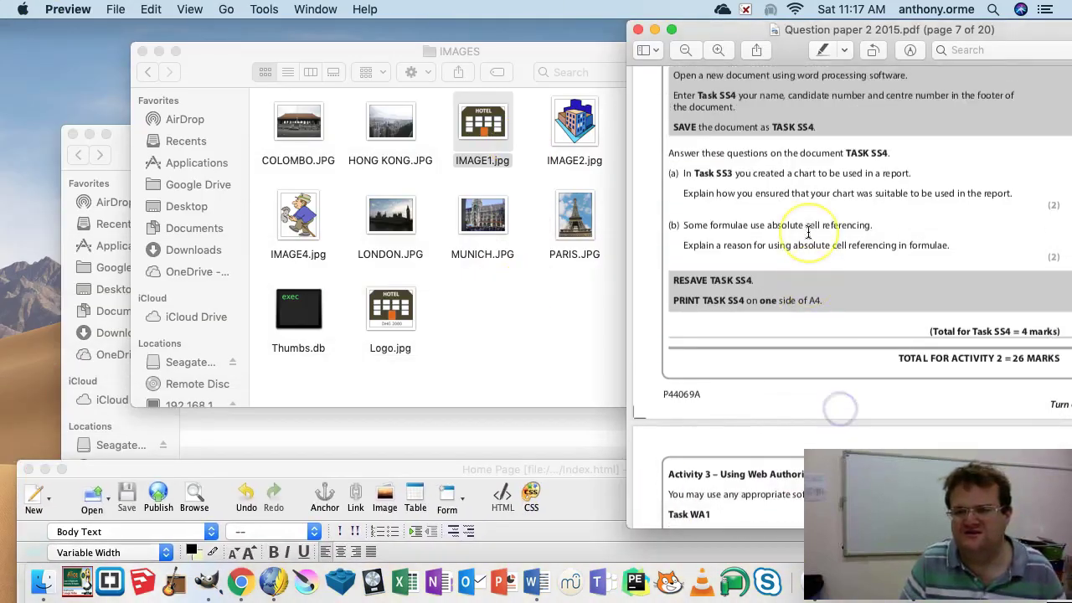
pyautogui.scroll(3, 809, 233)
pyautogui.scroll(-10, 808, 233)
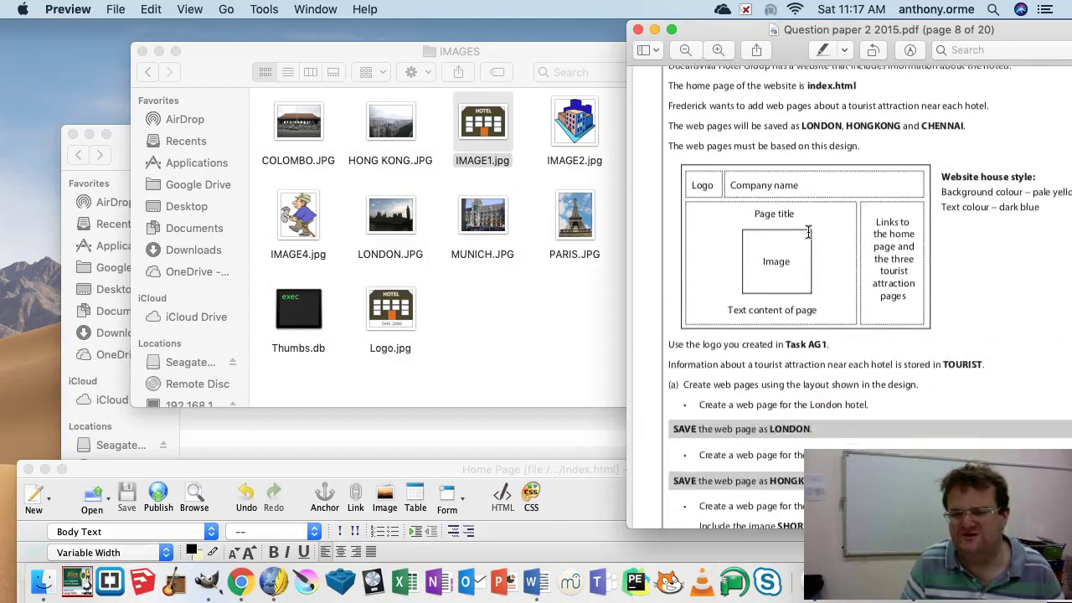
pyautogui.scroll(-5, 808, 233)
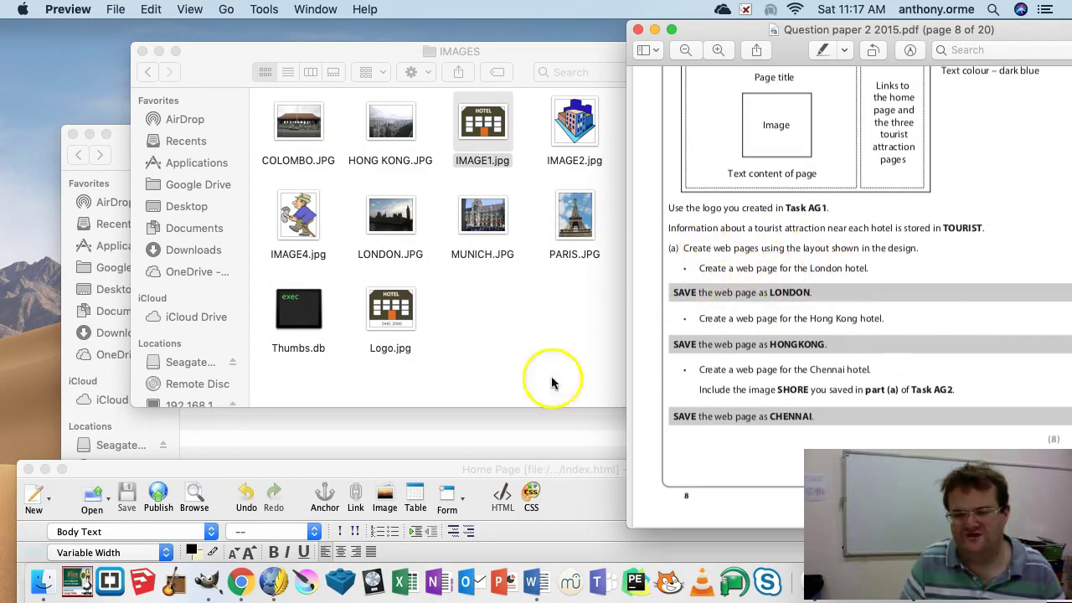
# Open TOURIST.docx from the Task 3 - 2015 folder and select the Big Ben heading and paragraph under LONDON for copying
pyautogui.click(147, 72)
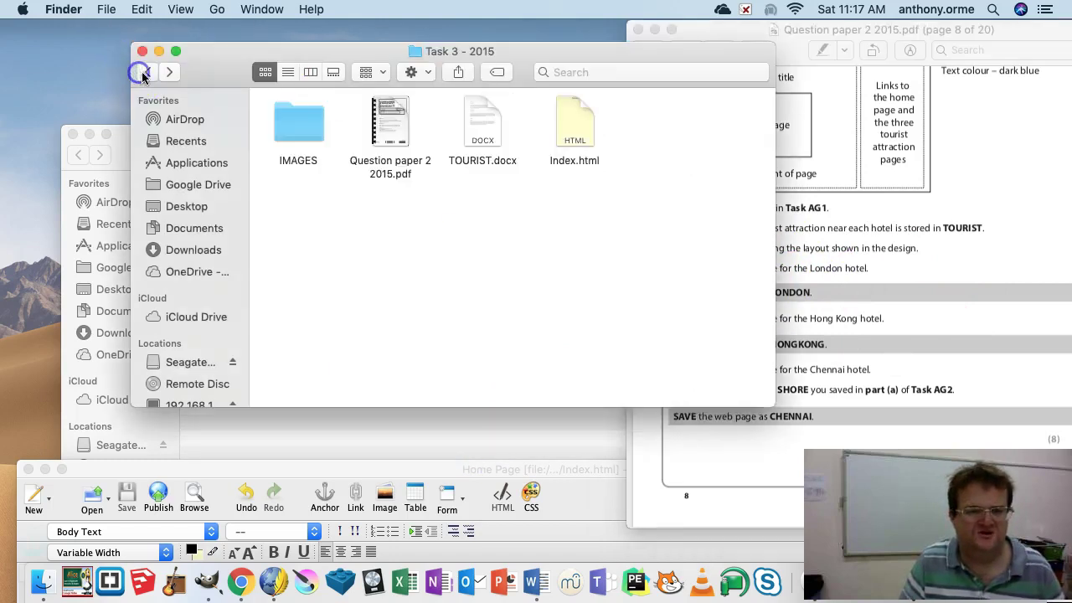
pyautogui.doubleClick(484, 122)
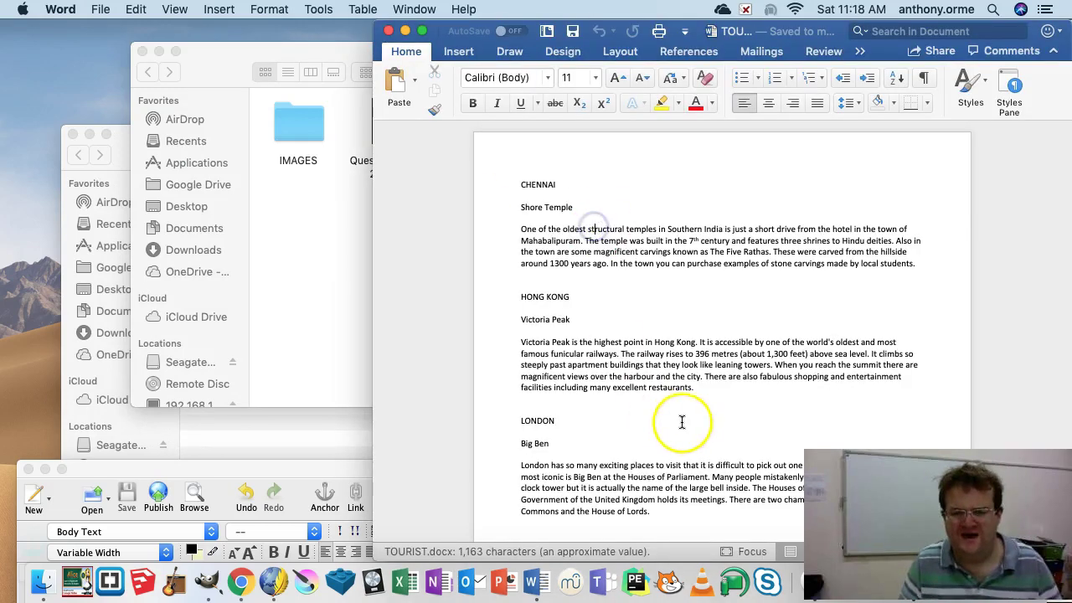
pyautogui.moveTo(653, 515); pyautogui.dragTo(543, 458)
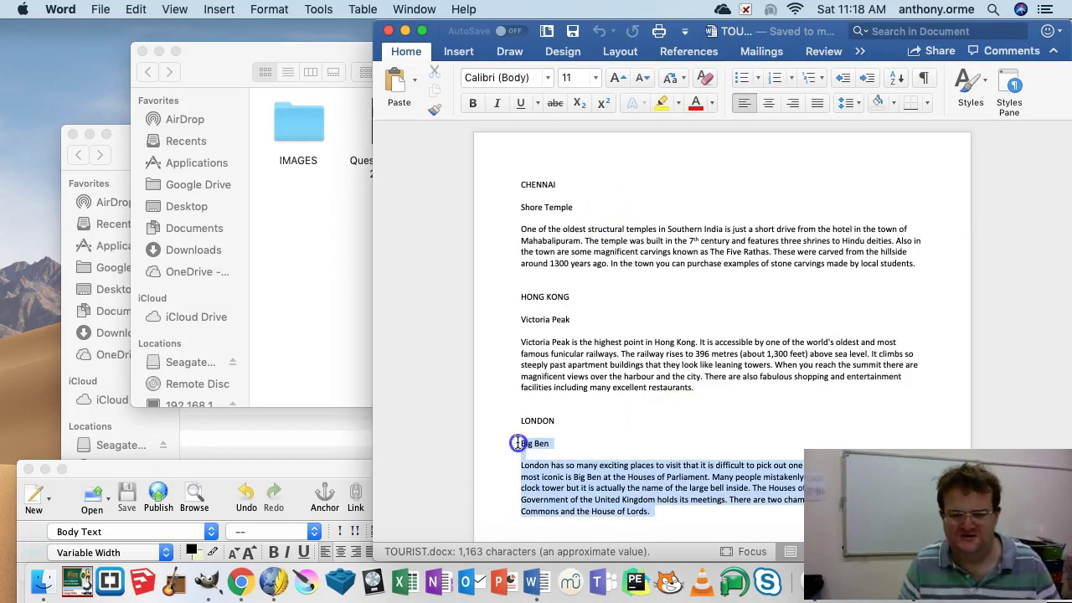
# Return to the Home Page in KompoZer and paste the Big Ben heading and paragraph into the main content cell
pyautogui.click(390, 432)
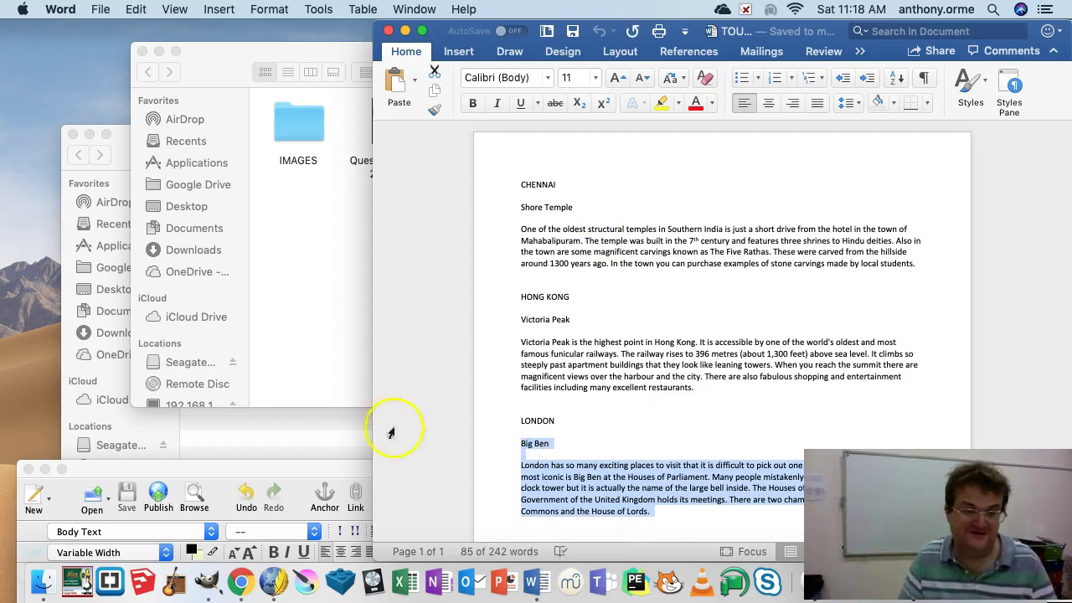
pyautogui.click(294, 473)
pyautogui.click(474, 338)
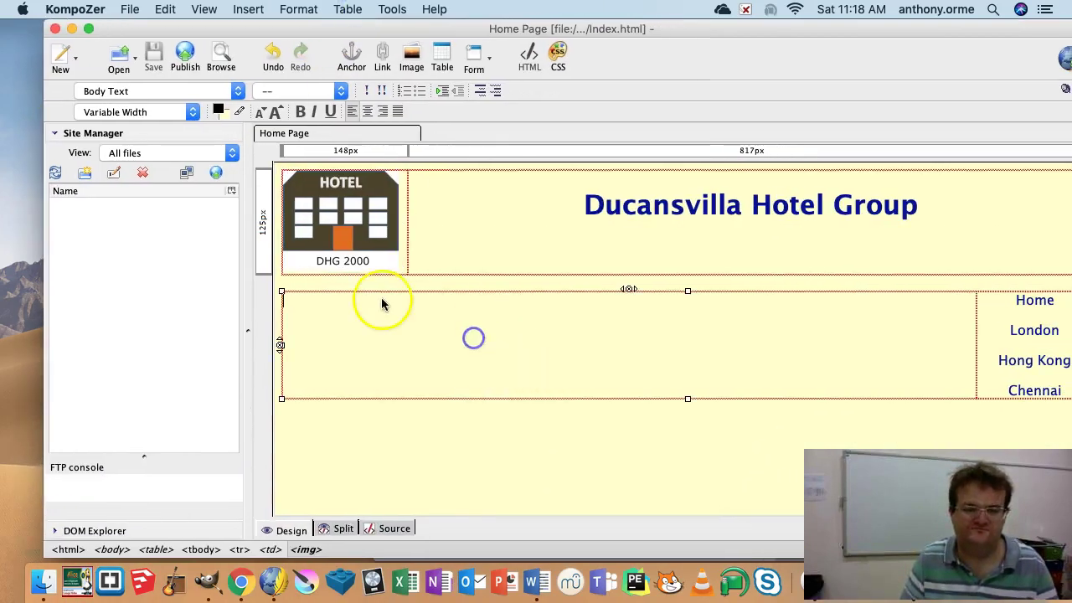
pyautogui.write('Big Ben London has so many exciting places to visit that it is difficult to pick out one highlight. However, one of the most iconic is Big Ben at the Houses of Parliament. Many people mistakenly think that Big Ben refers to the clock tower but it is actually the name of the large bell inside. The Houses of Parliament are where the Government of the United Kingdom holds its meetings. There are two chambers called the House of Commons and the House of Lords.')
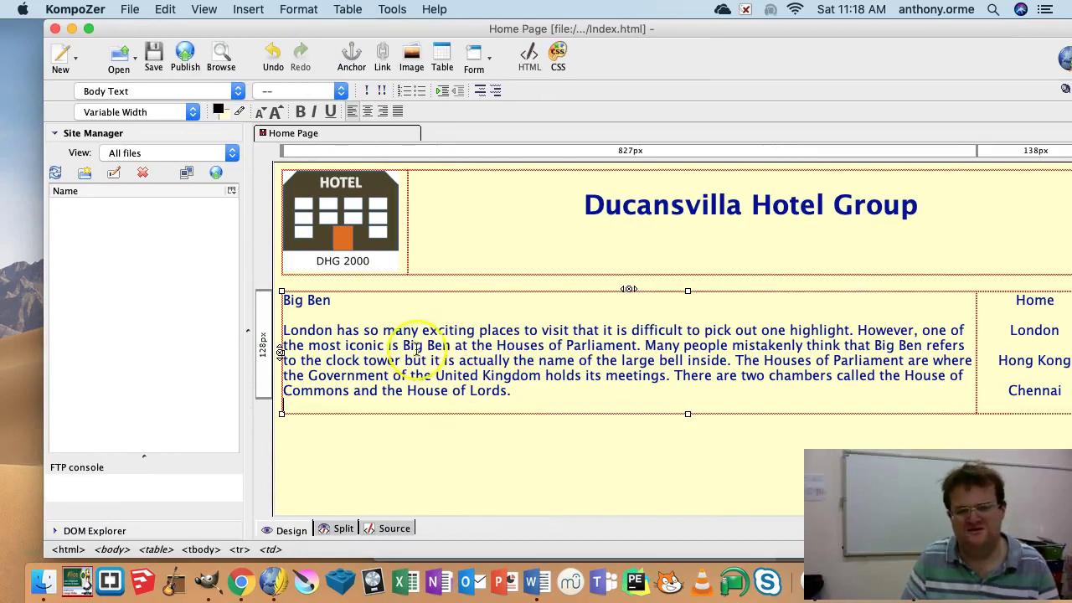
# Add the page title "London" on its own line above the "Big Ben" heading
pyautogui.click(284, 302)
pyautogui.press('Return')
pyautogui.press('Return')
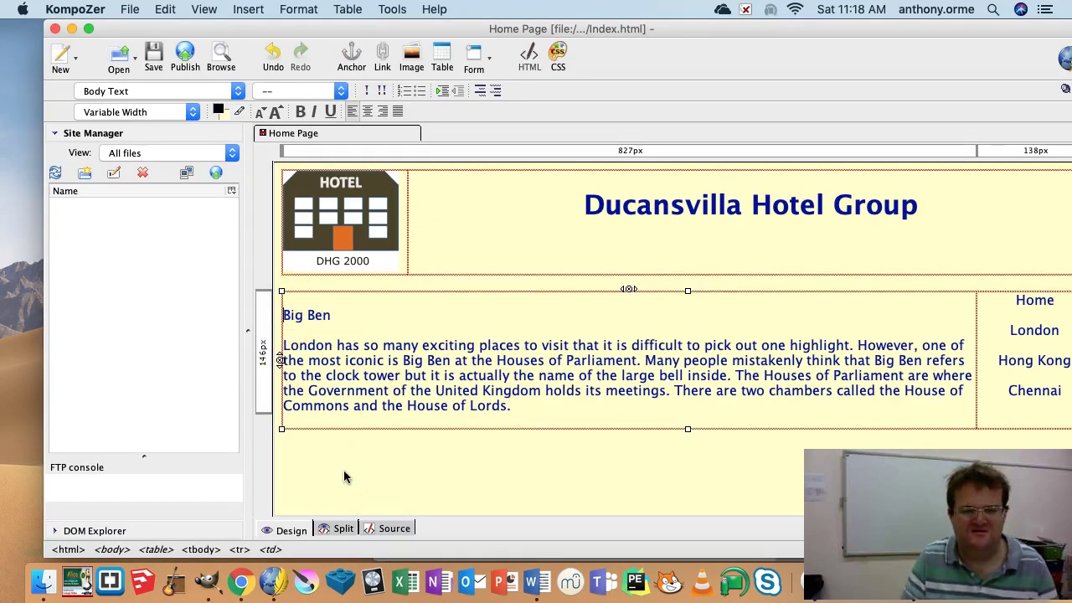
pyautogui.write('Londomn')
pyautogui.press('BackSpace')
pyautogui.press('BackSpace')
pyautogui.write('n')
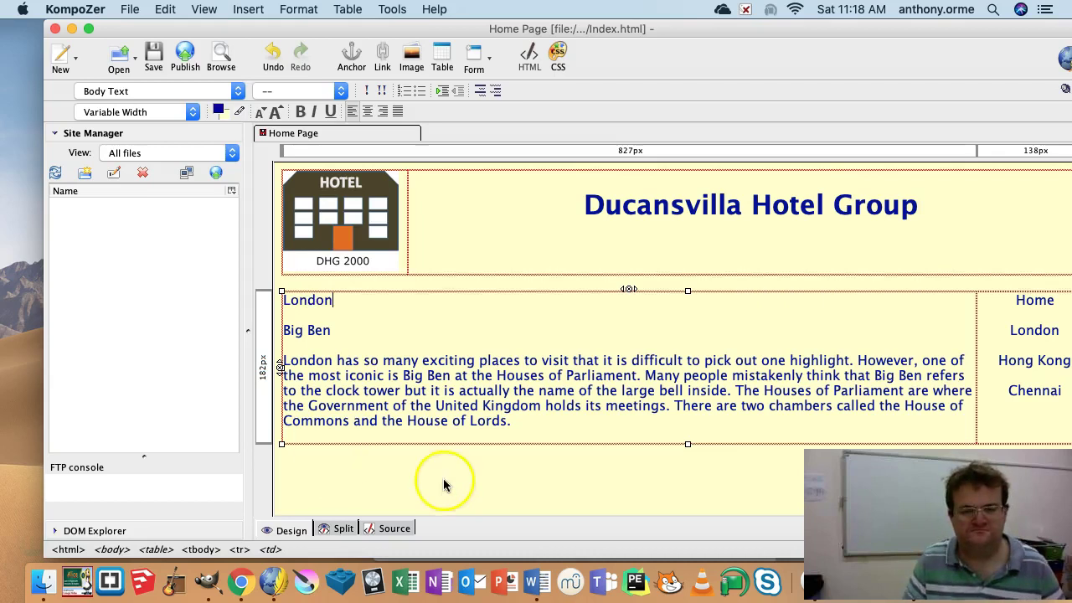
# Format the "London" title as Heading 2 and the "Big Ben" subtitle as Heading 3
pyautogui.click(339, 301)
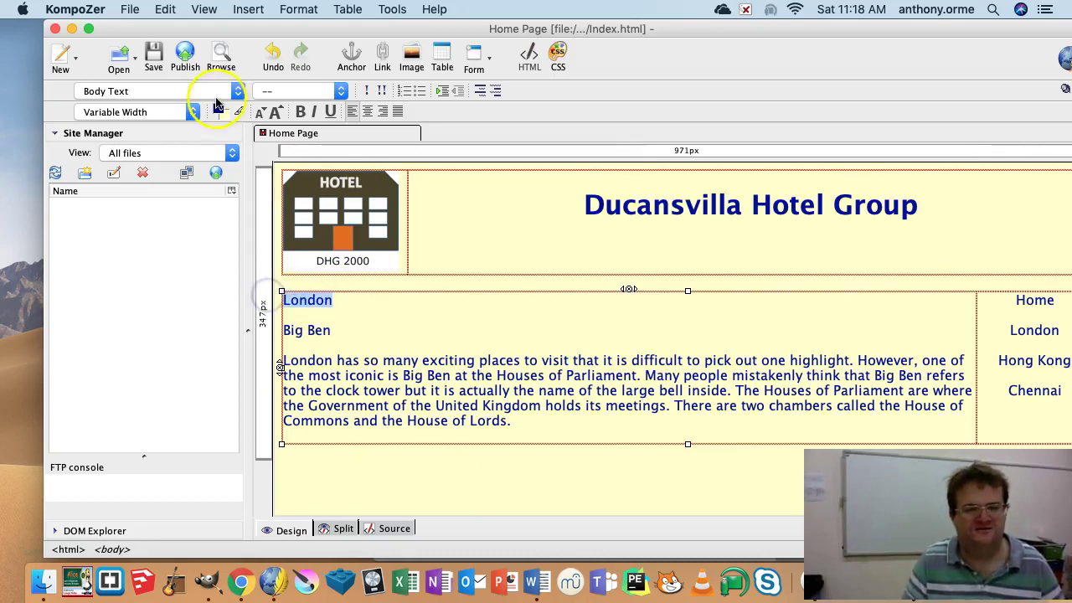
pyautogui.click(233, 92)
pyautogui.click(176, 166)
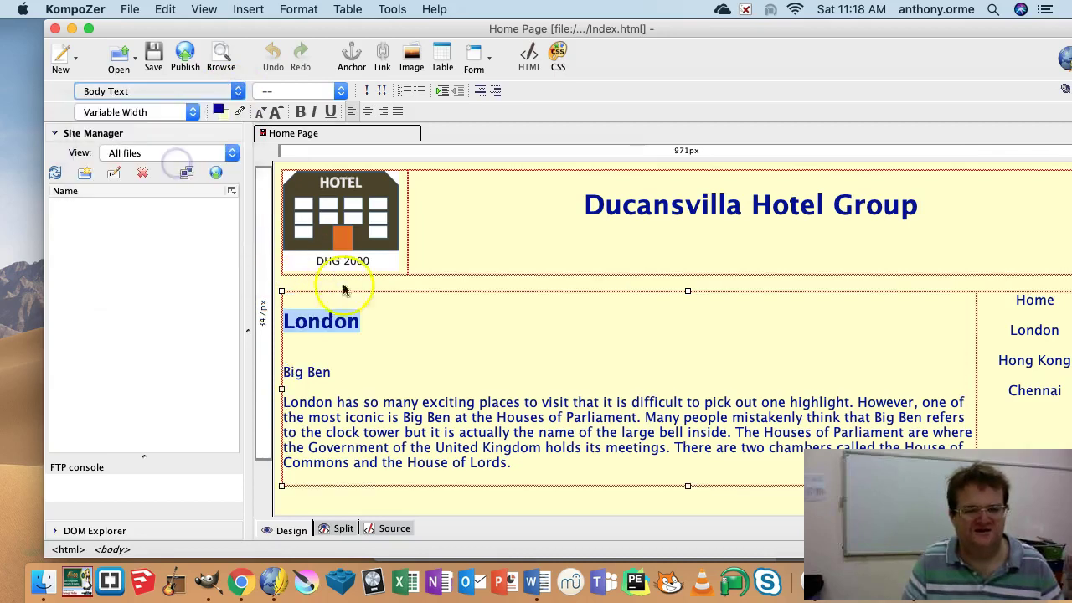
pyautogui.moveTo(347, 372); pyautogui.dragTo(284, 372)
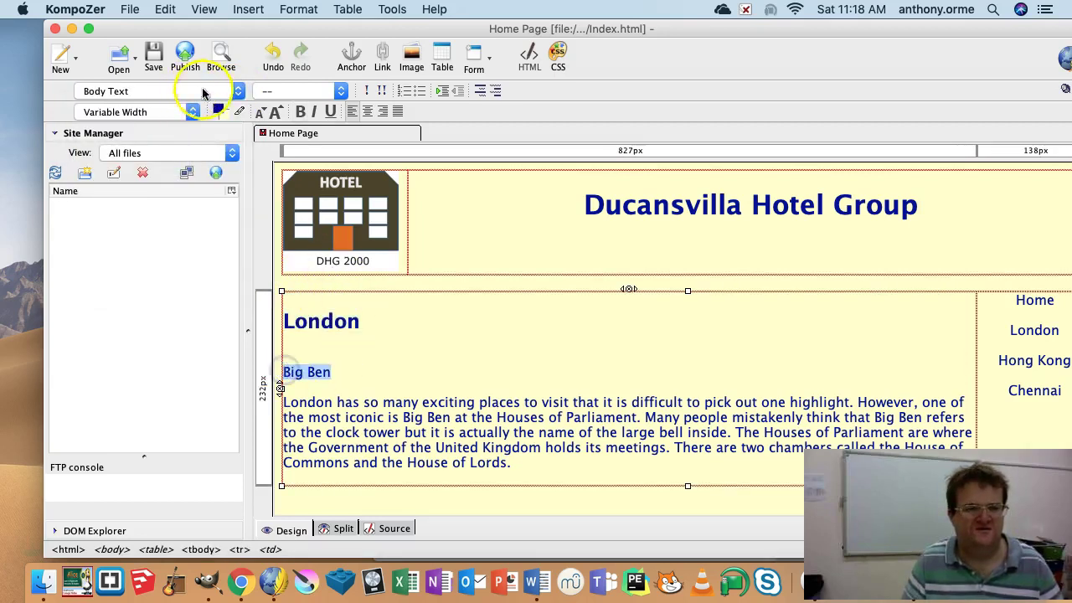
pyautogui.click(195, 91)
pyautogui.click(180, 173)
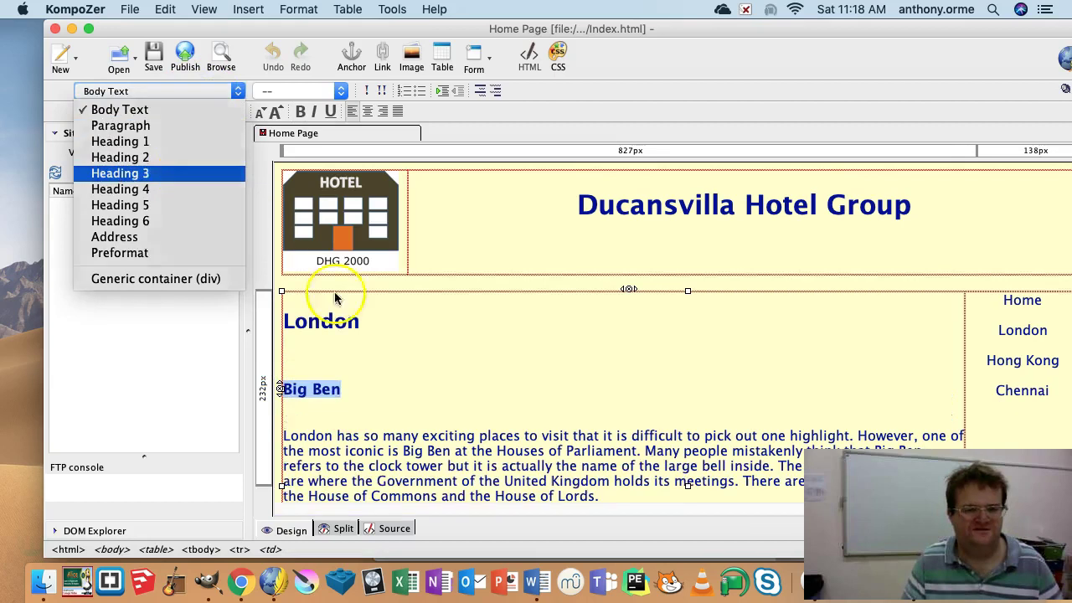
# Centre the "London" title in the main content cell
pyautogui.moveTo(361, 321); pyautogui.dragTo(283, 319)
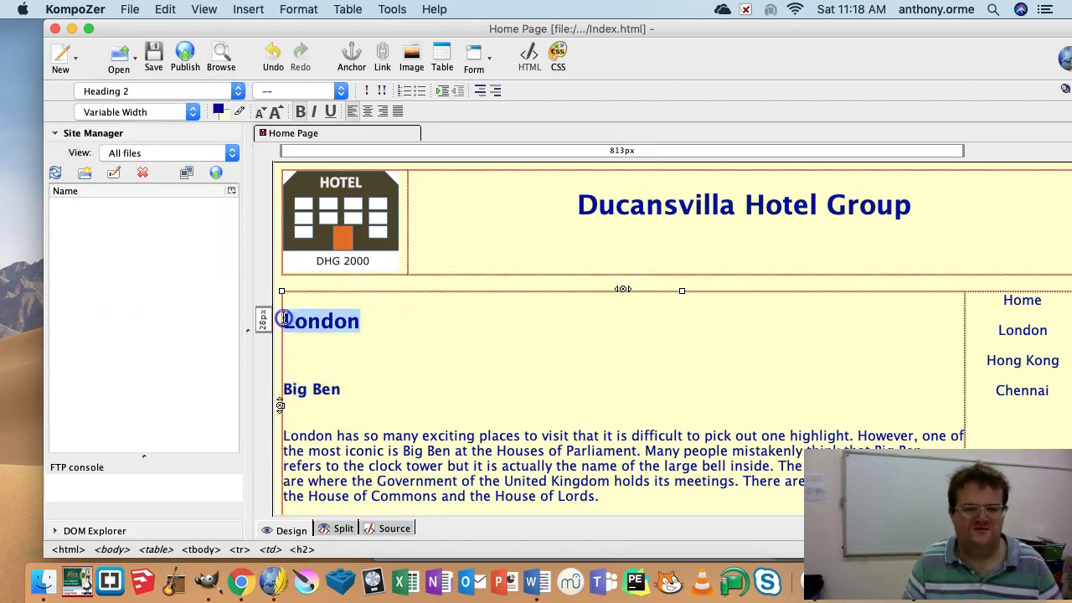
pyautogui.click(367, 112)
pyautogui.scroll(-2, 491, 359)
pyautogui.scroll(2, 493, 362)
pyautogui.scroll(-1, 492, 361)
pyautogui.moveTo(571, 27); pyautogui.dragTo(442, 8)
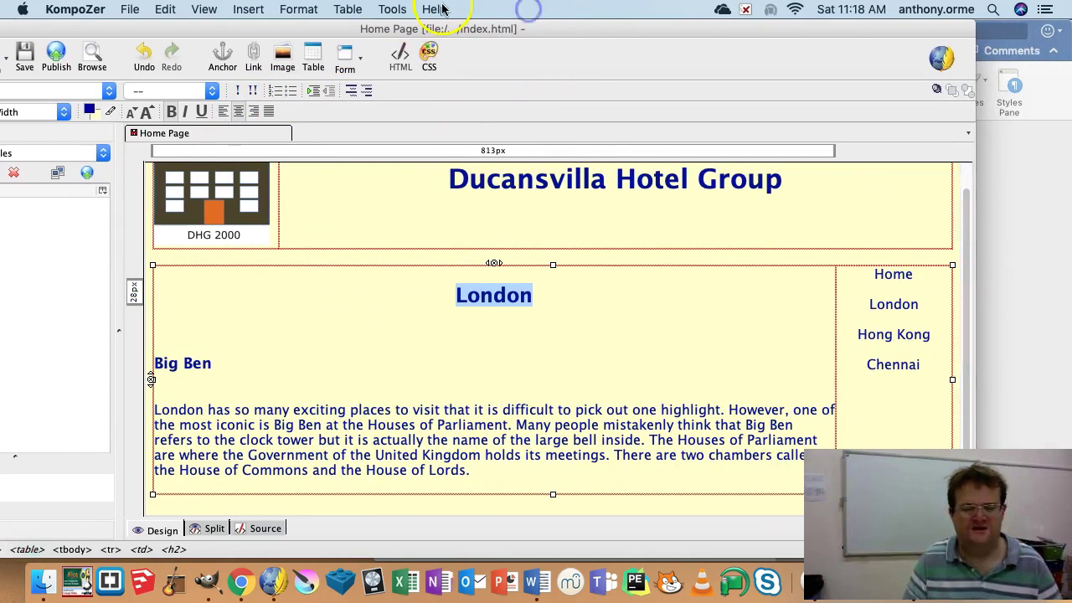
# Insert LONDON.JPG from the Task 3 - 2015 IMAGES folder on a new line below the "Big Ben" subtitle, without alternate text
pyautogui.click(196, 388)
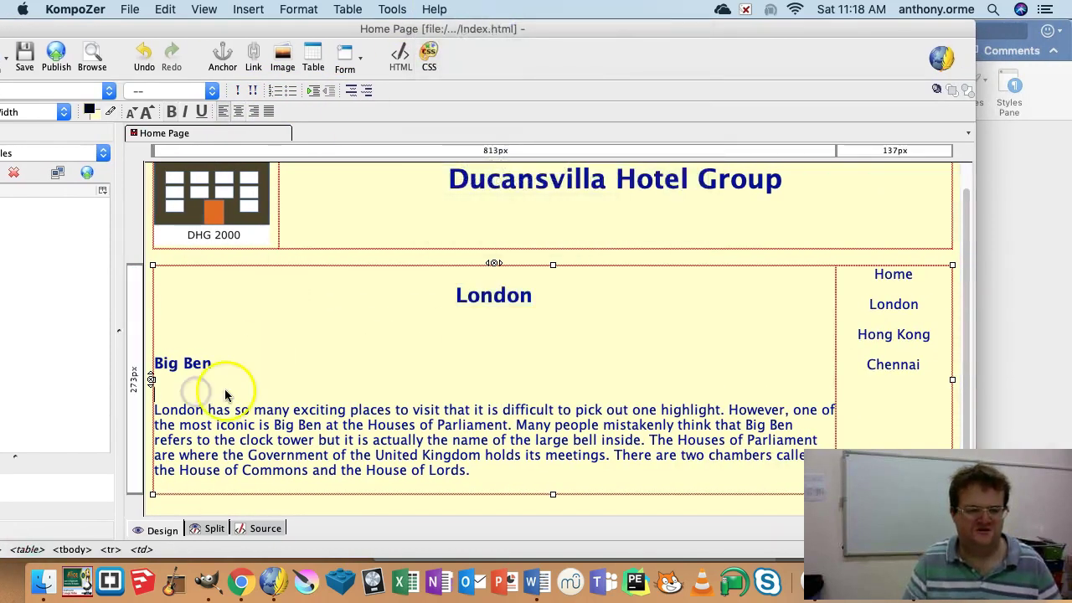
pyautogui.press('Return')
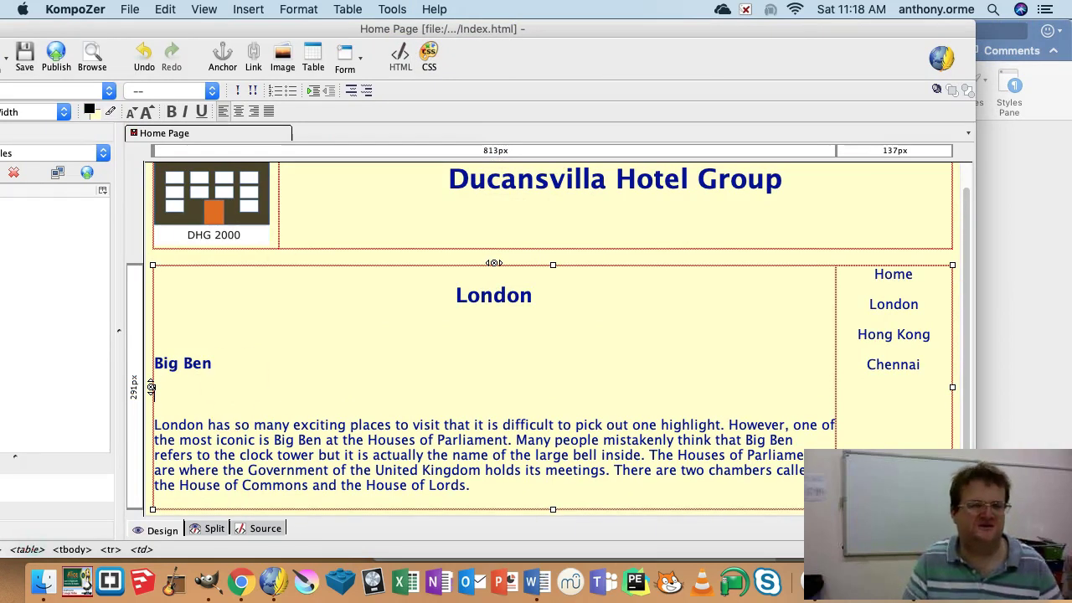
pyautogui.click(248, 10)
pyautogui.click(265, 31)
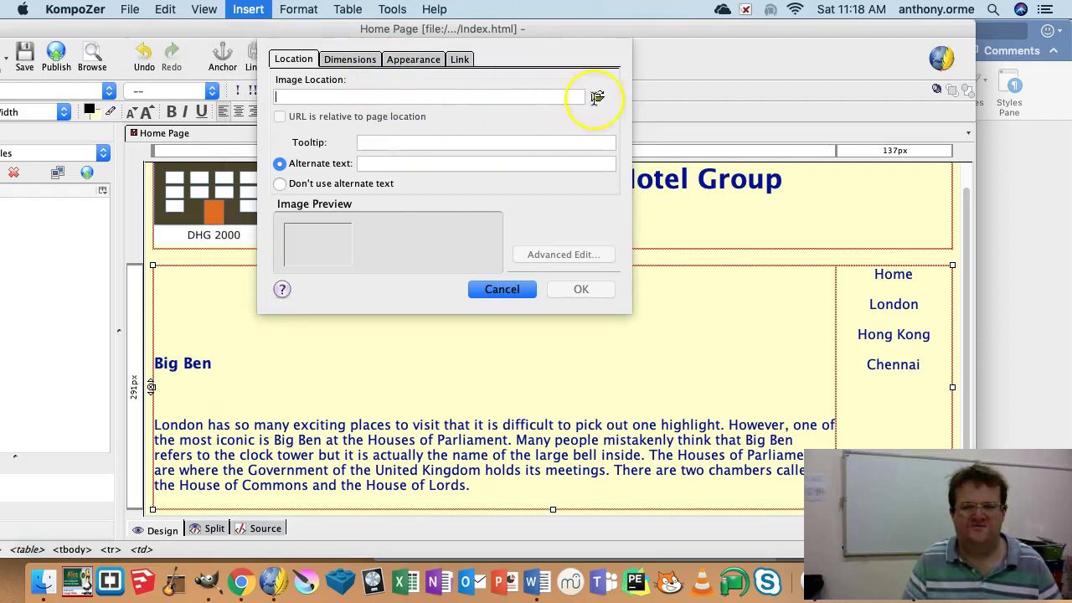
pyautogui.click(598, 99)
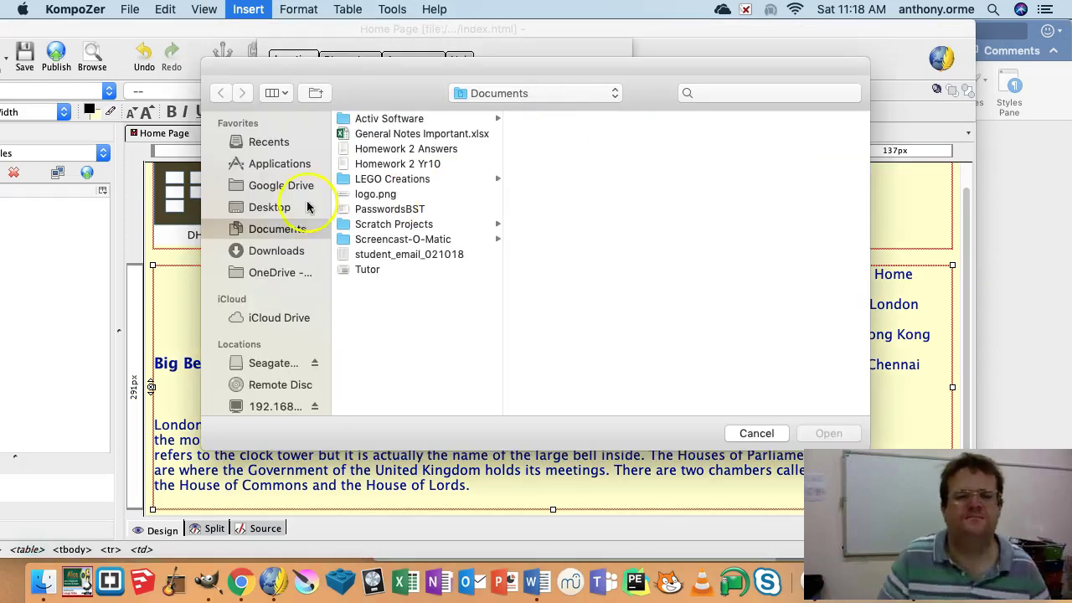
pyautogui.click(276, 210)
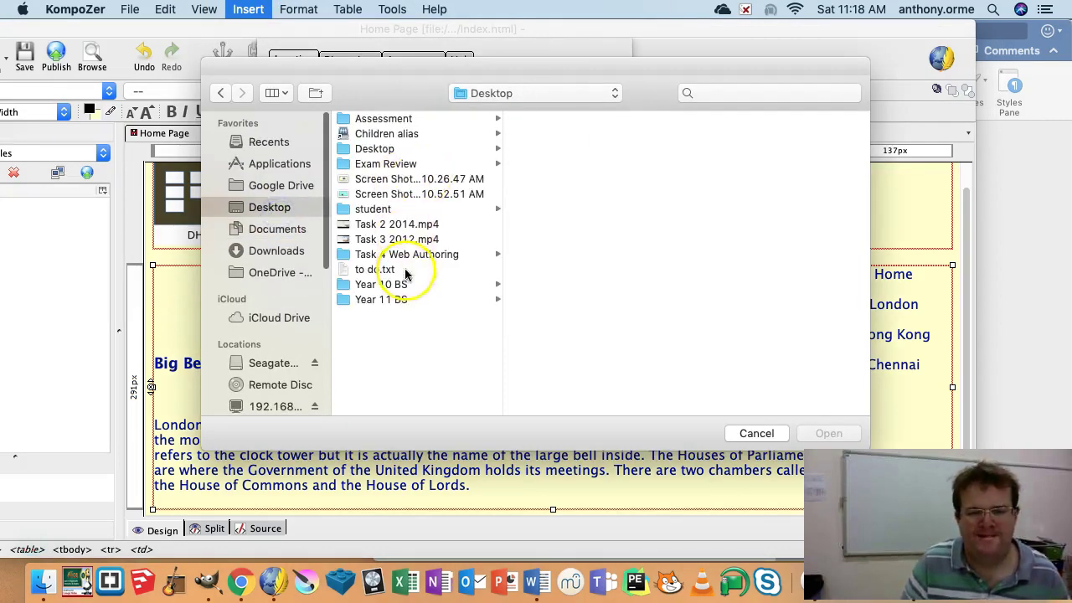
pyautogui.click(402, 258)
pyautogui.click(557, 149)
pyautogui.click(736, 120)
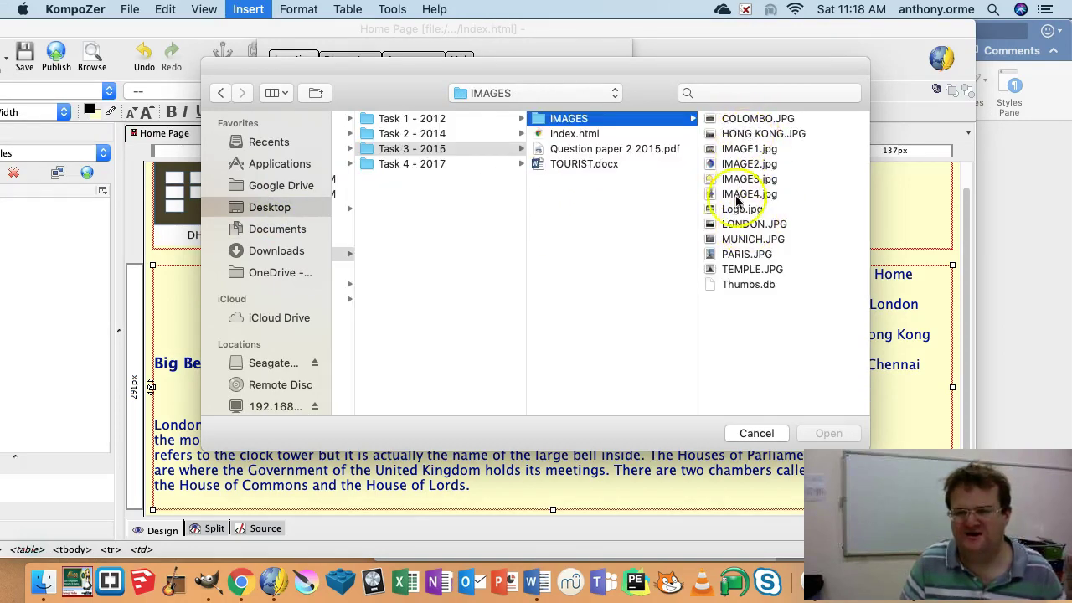
pyautogui.click(731, 224)
pyautogui.click(828, 433)
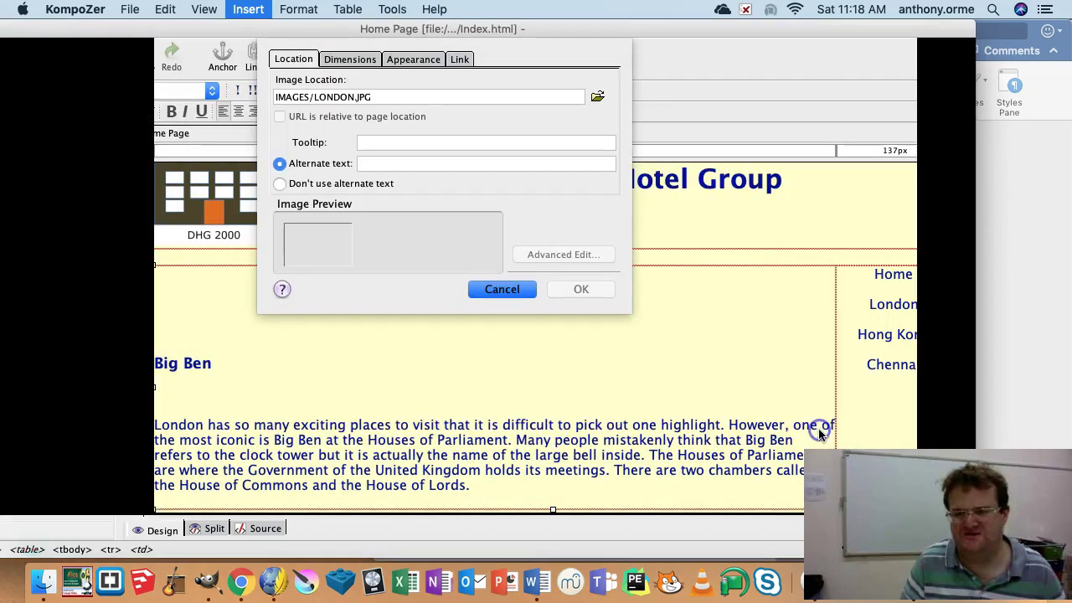
pyautogui.click(298, 185)
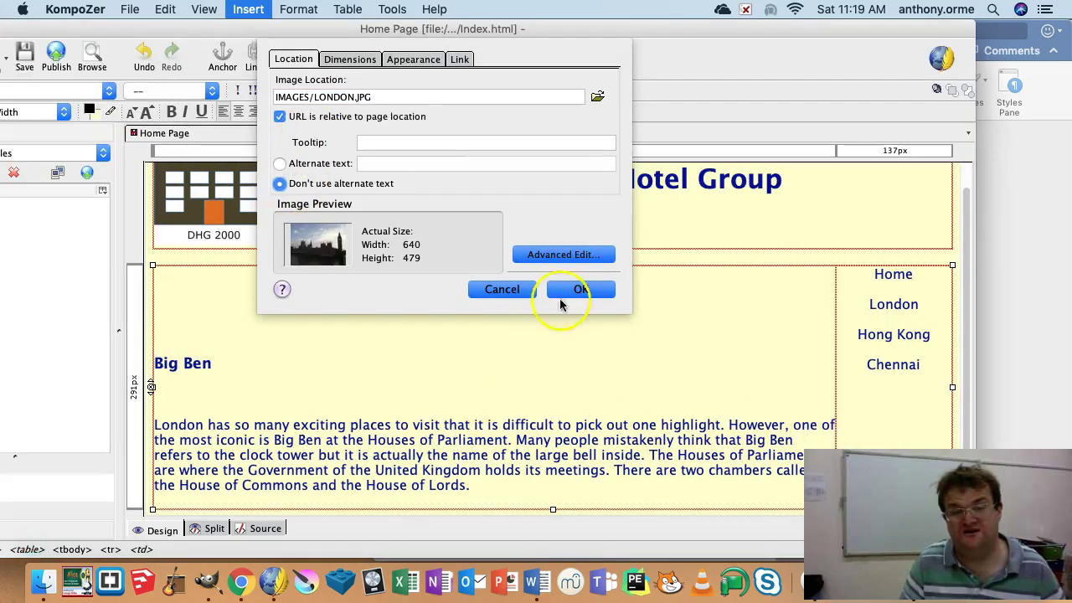
pyautogui.click(582, 290)
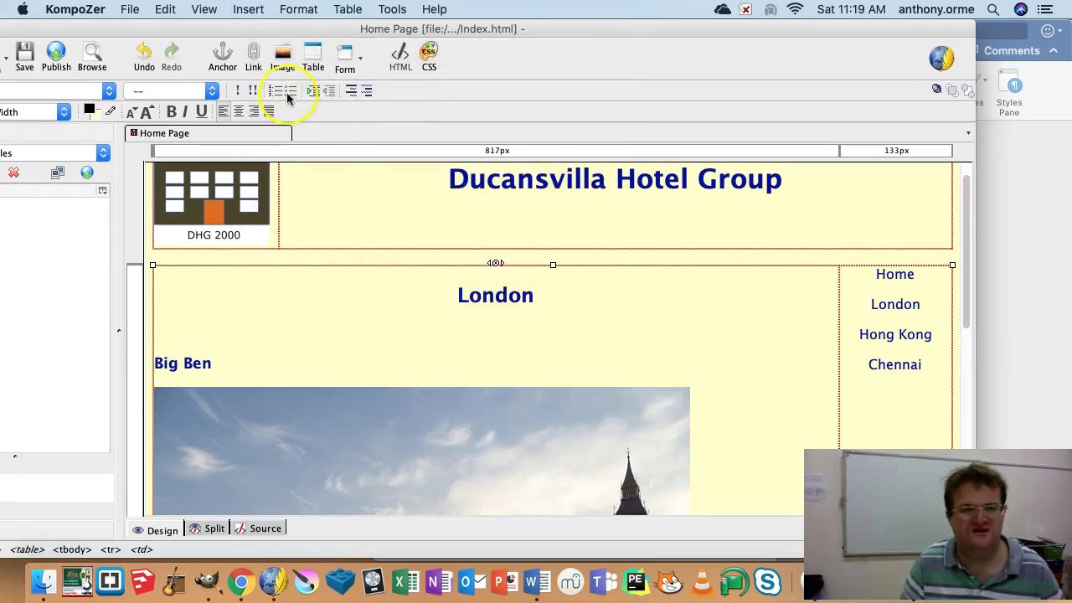
# Centre the London image in the main content cell and check its placement above the paragraph
pyautogui.click(239, 112)
pyautogui.scroll(-8, 400, 327)
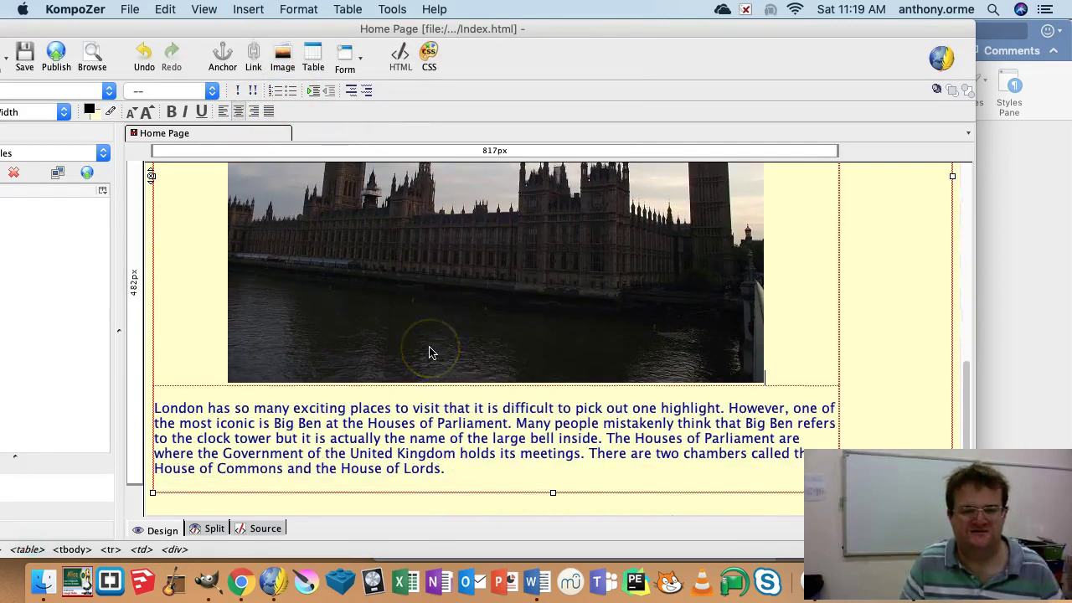
pyautogui.scroll(10, 429, 352)
pyautogui.scroll(-6, 429, 346)
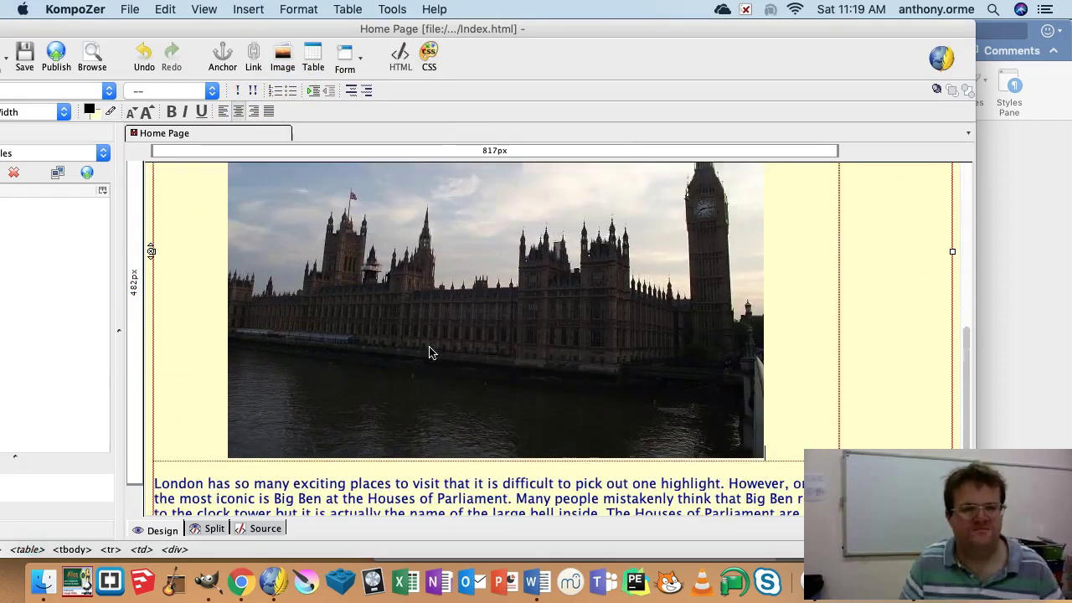
pyautogui.scroll(6, 429, 346)
# Save a copy of the page as London.html in the Task 3 - 2015 folder
pyautogui.click(126, 10)
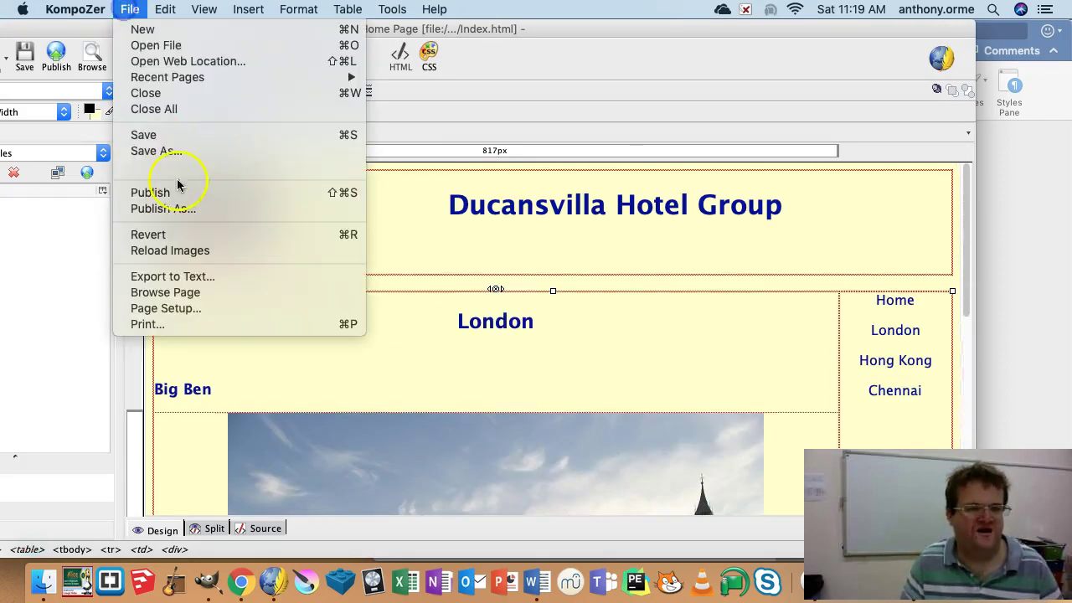
pyautogui.click(169, 154)
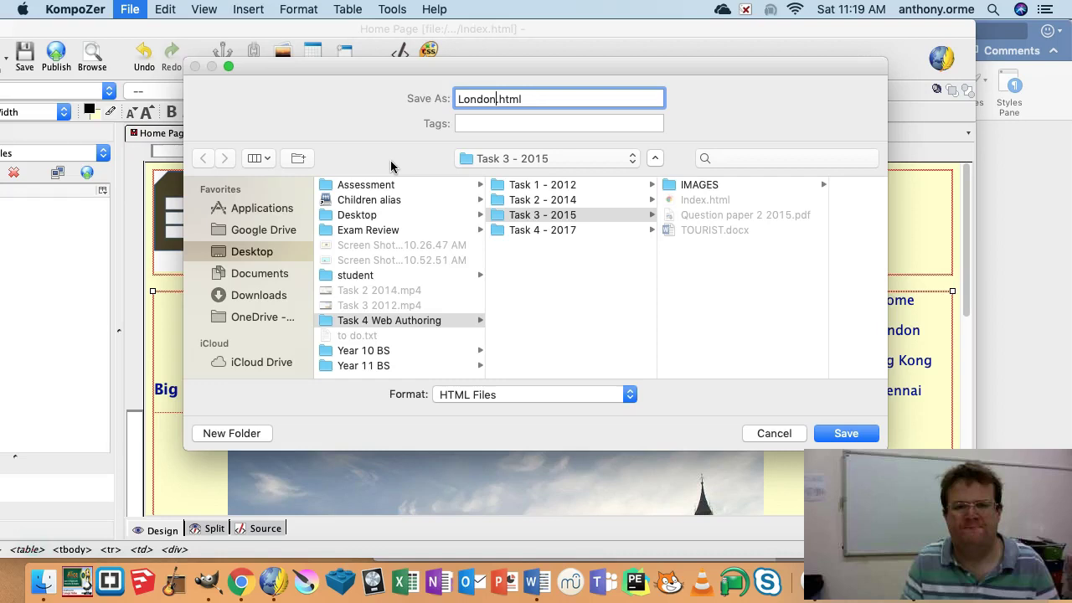
pyautogui.press('Return')
pyautogui.moveTo(182, 26); pyautogui.dragTo(283, 269)
pyautogui.moveTo(473, 277); pyautogui.dragTo(472, 70)
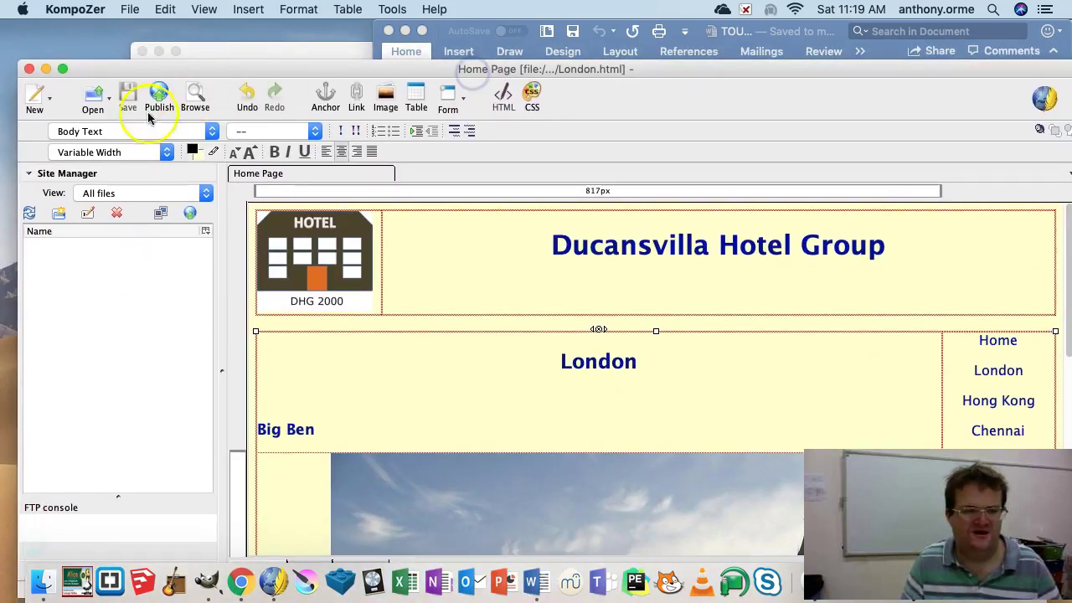
pyautogui.click(130, 11)
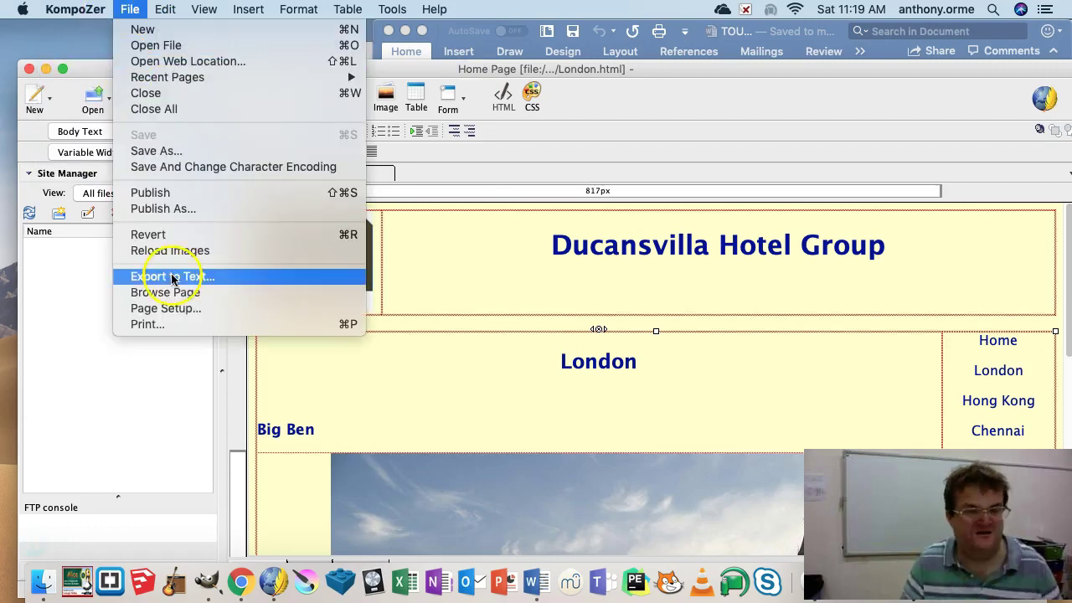
pyautogui.click(188, 150)
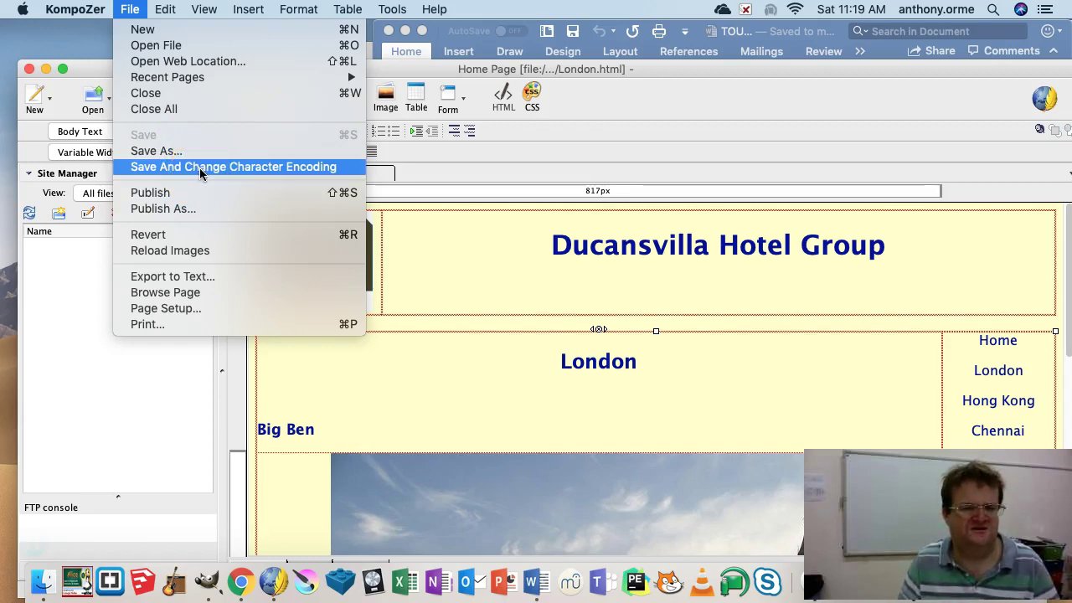
pyautogui.click(195, 167)
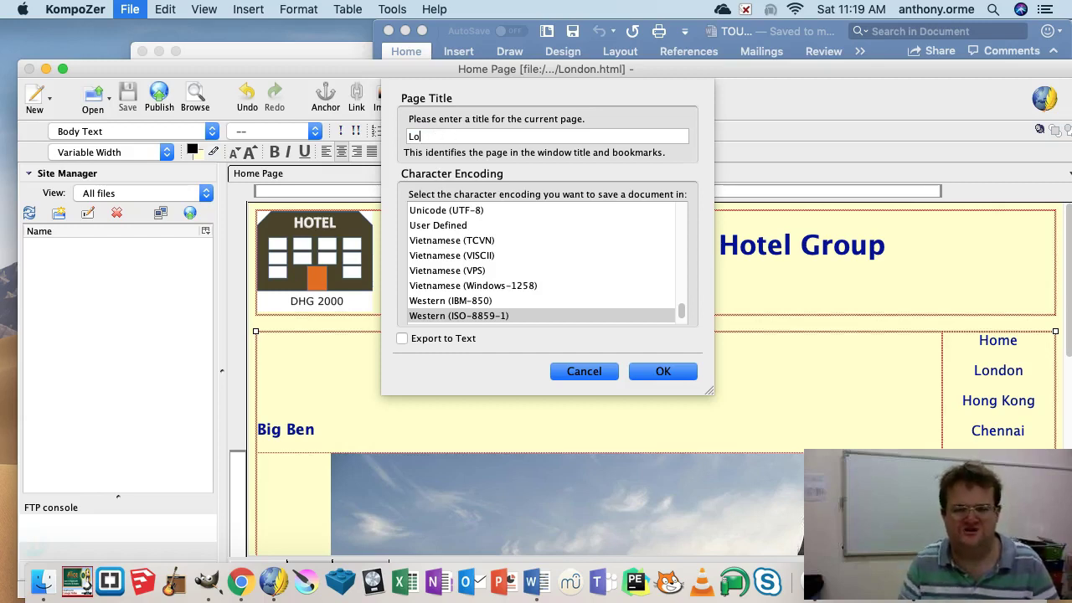
pyautogui.click(584, 371)
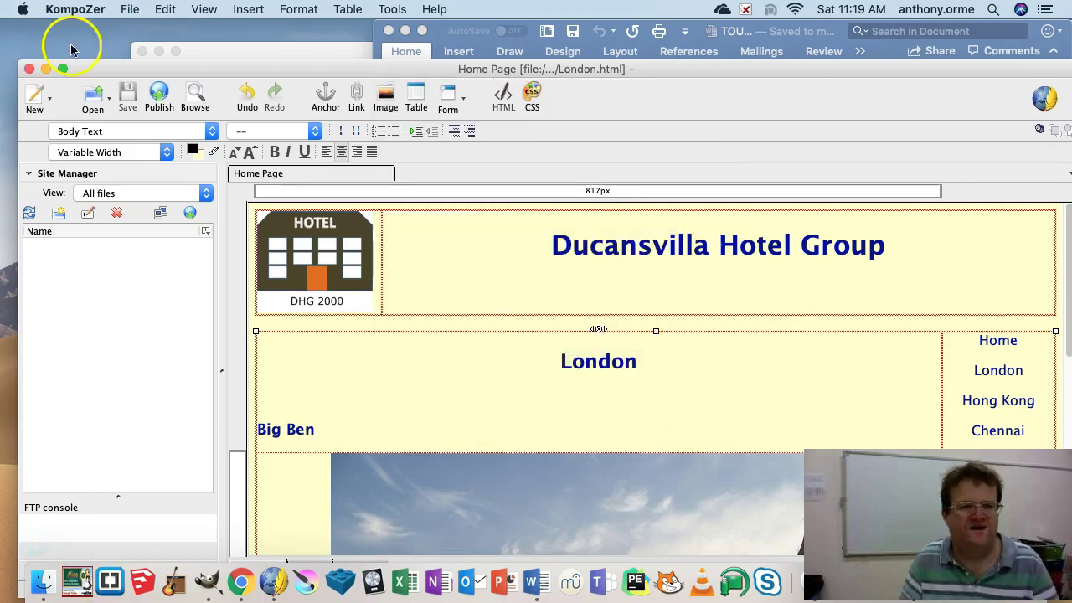
# Set the page title to "London" while saving with character encoding, replace the existing London.html and accept the changes
pyautogui.click(130, 9)
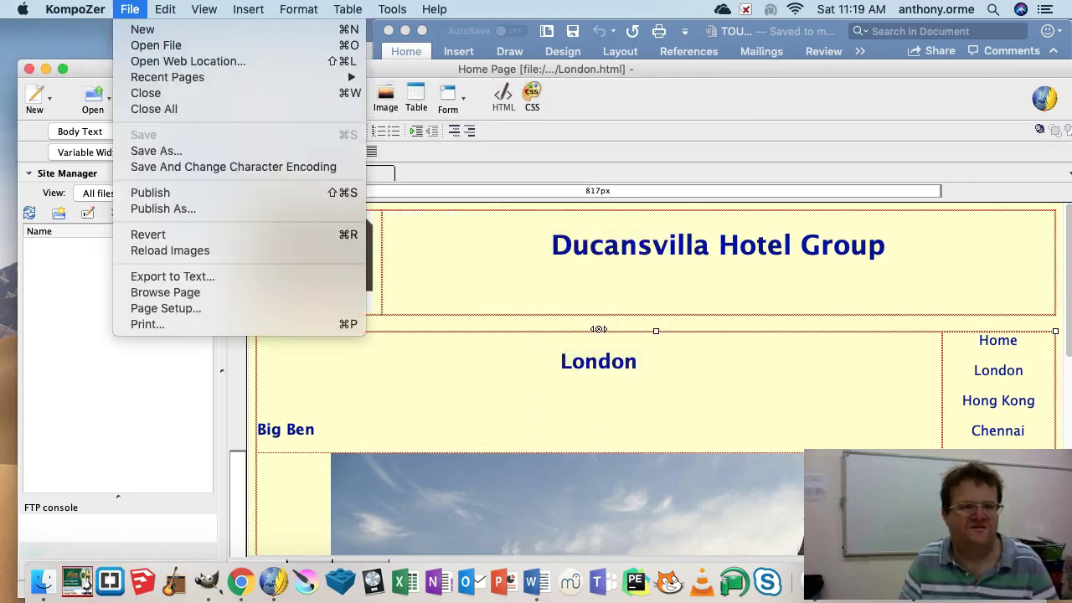
pyautogui.click(280, 168)
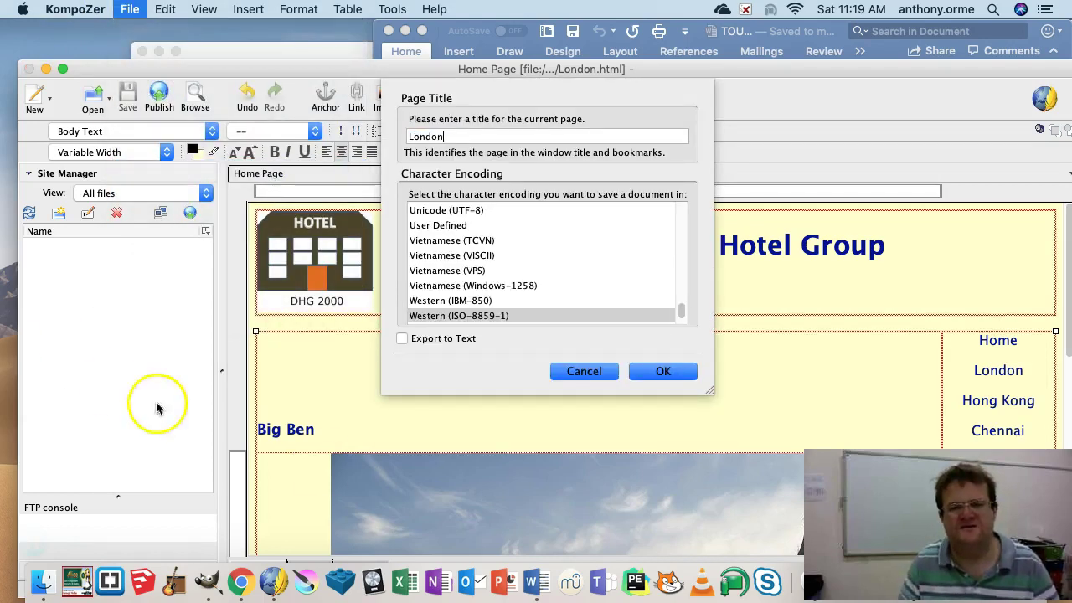
pyautogui.click(658, 371)
pyautogui.click(847, 433)
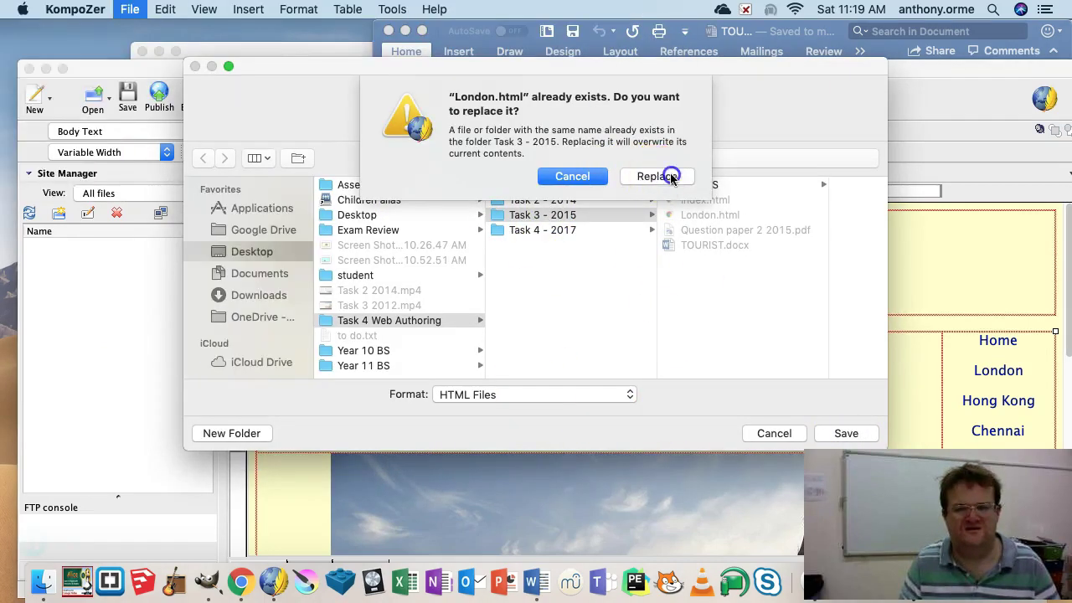
pyautogui.click(659, 176)
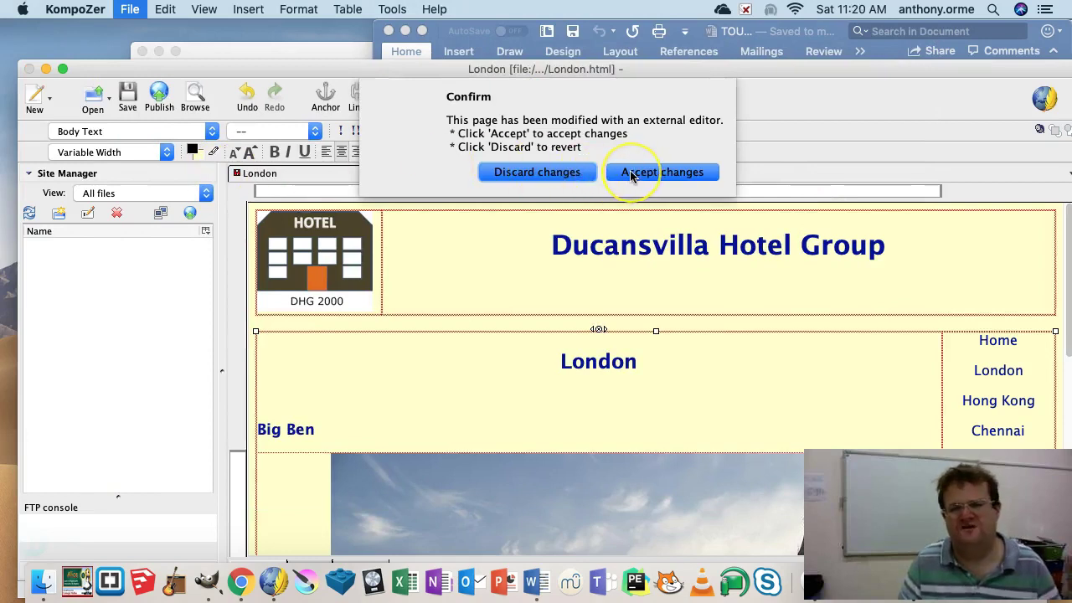
pyautogui.click(632, 173)
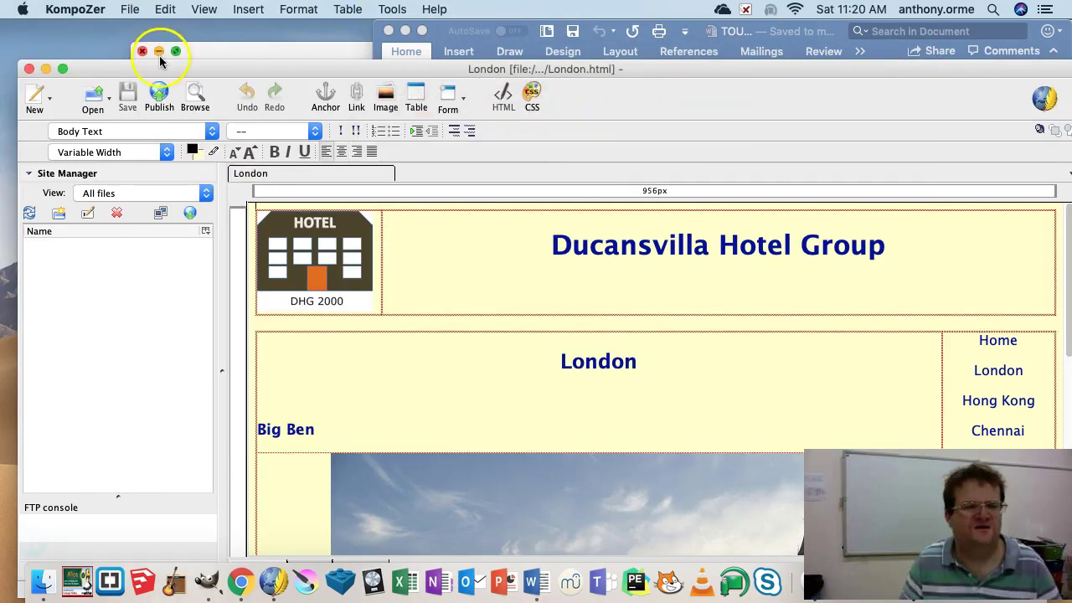
# Open Index.html from the Task 3 - 2015 folder alongside the London page
pyautogui.click(132, 10)
pyautogui.click(156, 45)
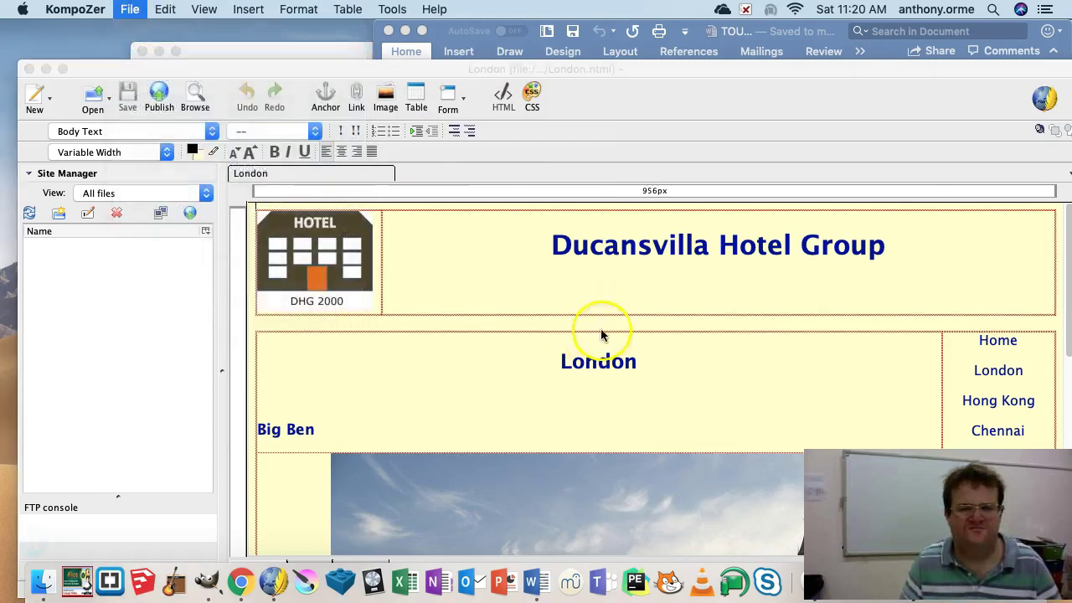
pyautogui.click(736, 137)
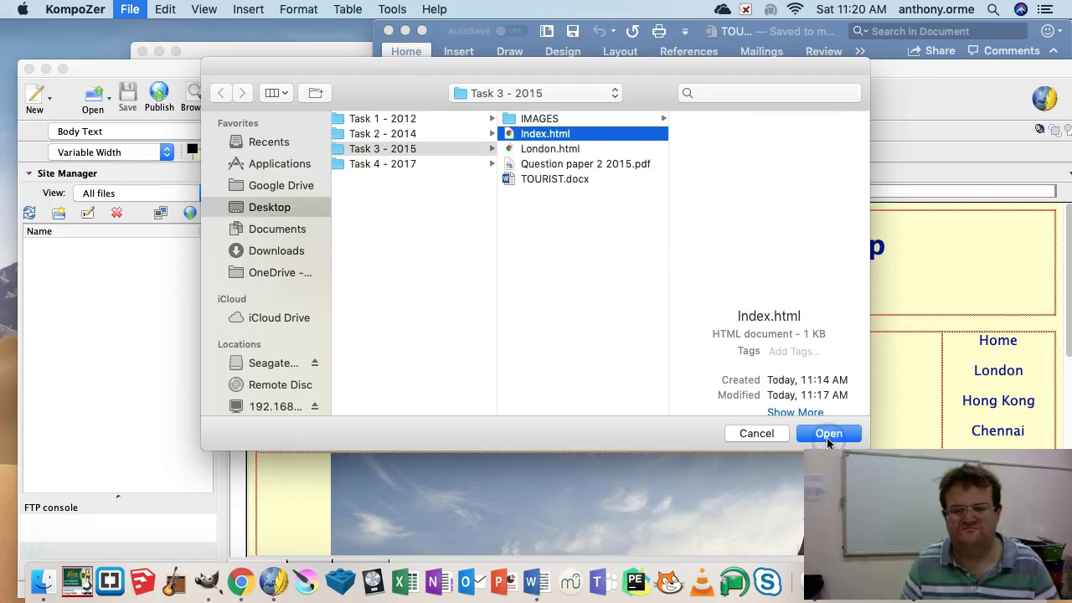
pyautogui.click(827, 435)
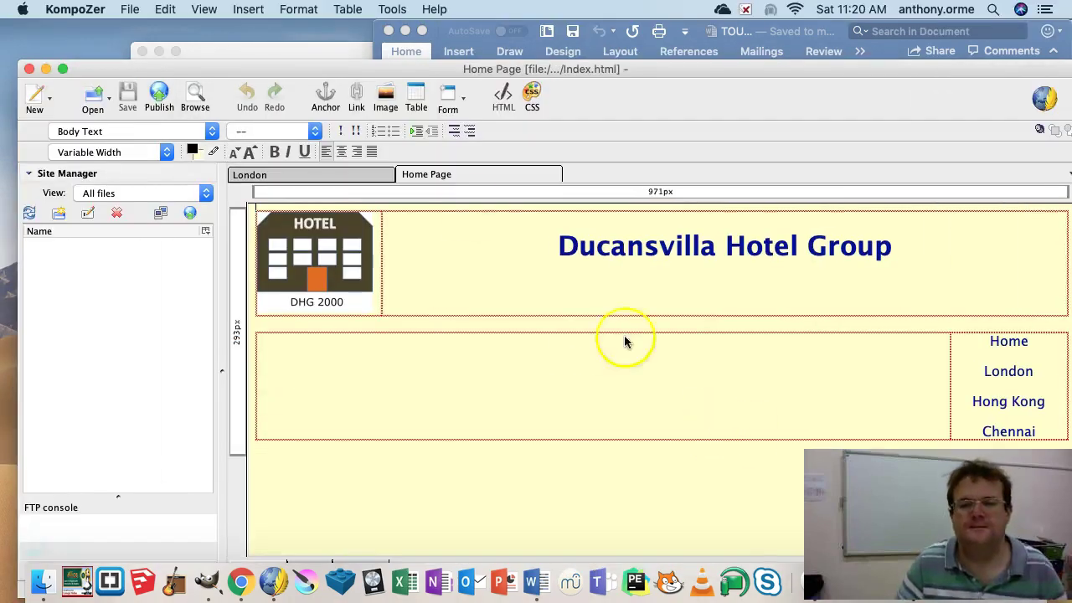
# Switch to the TOURIST document in Word and copy the HONG KONG heading, Victoria Peak subtitle and paragraph
pyautogui.moveTo(460, 73); pyautogui.dragTo(453, 350)
pyautogui.click(509, 266)
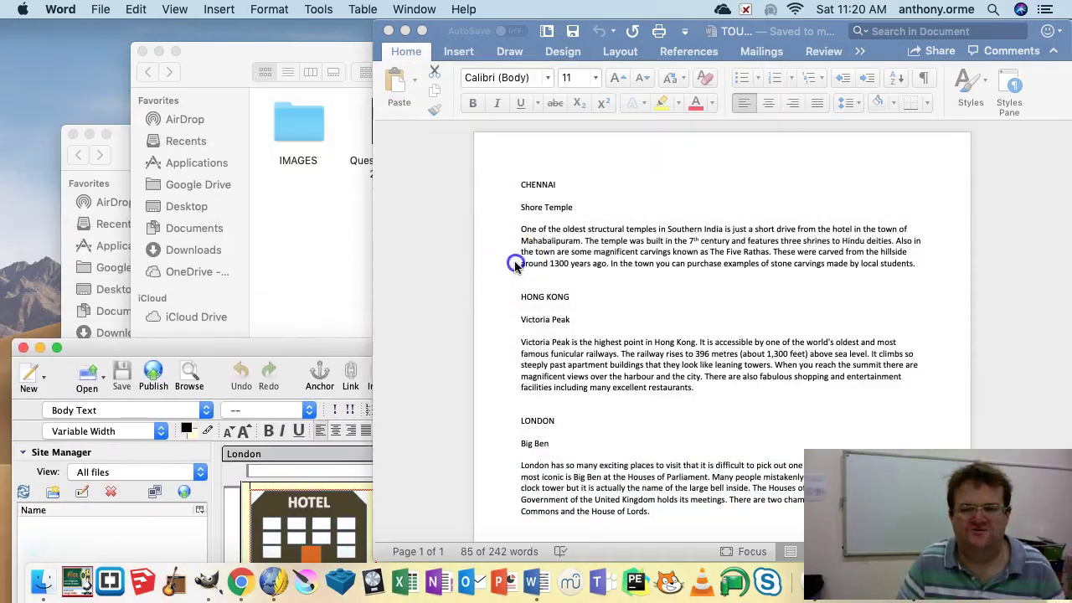
pyautogui.moveTo(695, 388); pyautogui.dragTo(526, 308)
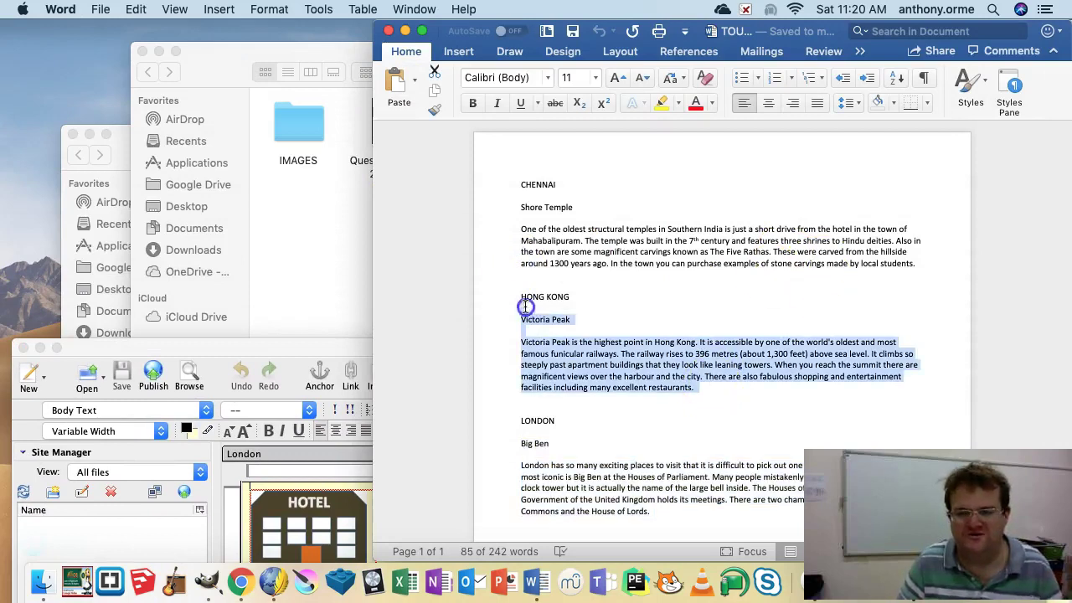
pyautogui.press('super+c')
# Return to the Home Page in KompoZer and paste the Hong Kong text into the empty main content cell
pyautogui.click(299, 321)
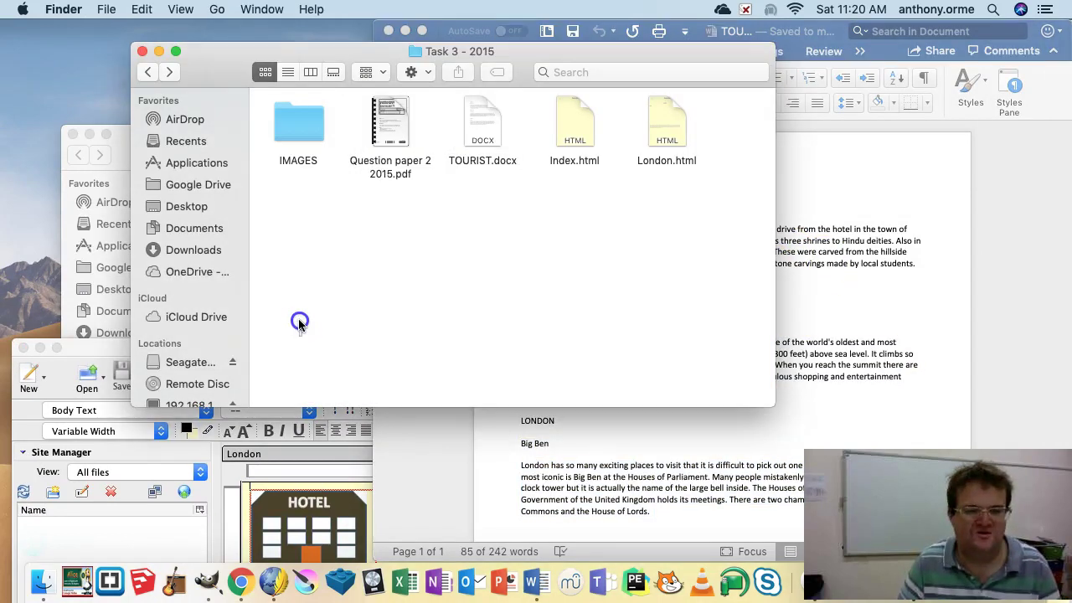
pyautogui.moveTo(98, 354); pyautogui.dragTo(87, 31)
pyautogui.click(254, 328)
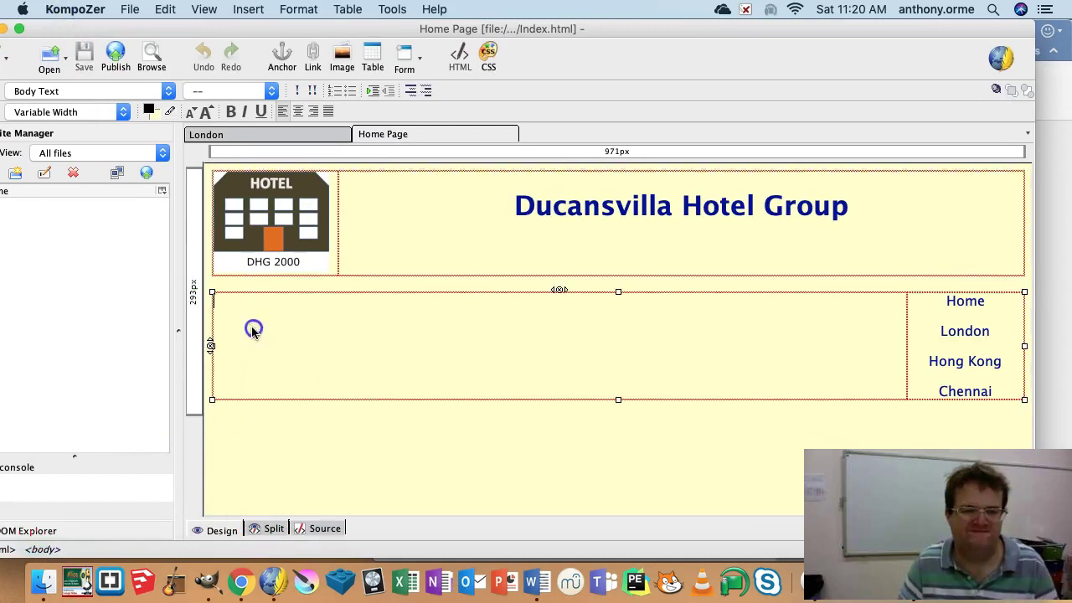
pyautogui.press('super+v')
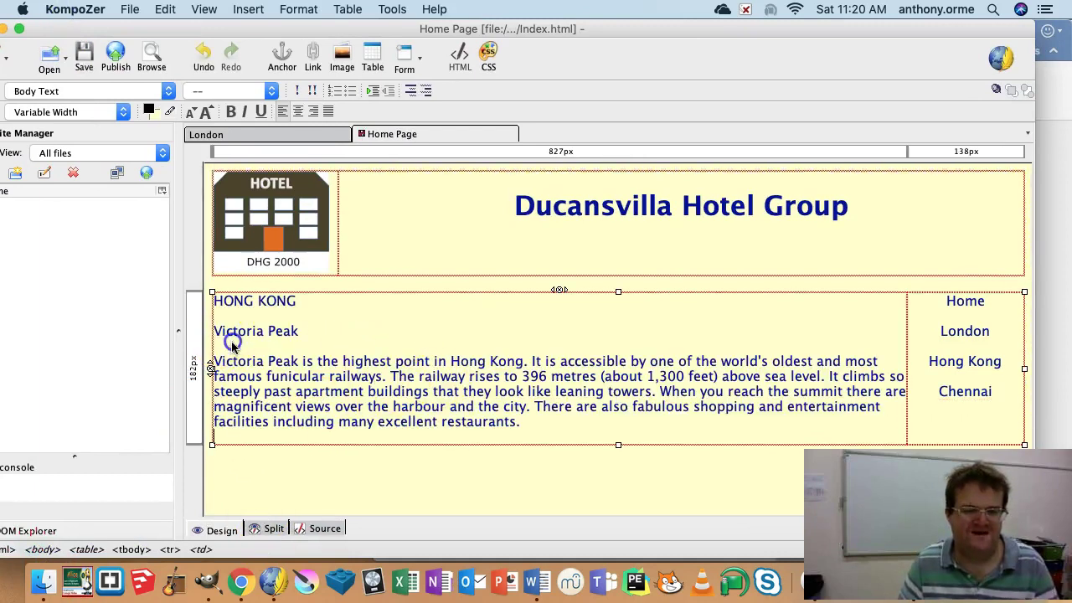
# Add a blank line below the Victoria Peak subtitle and choose TEMPLE.JPG from the IMAGES folder as the image to insert there
pyautogui.press('Return')
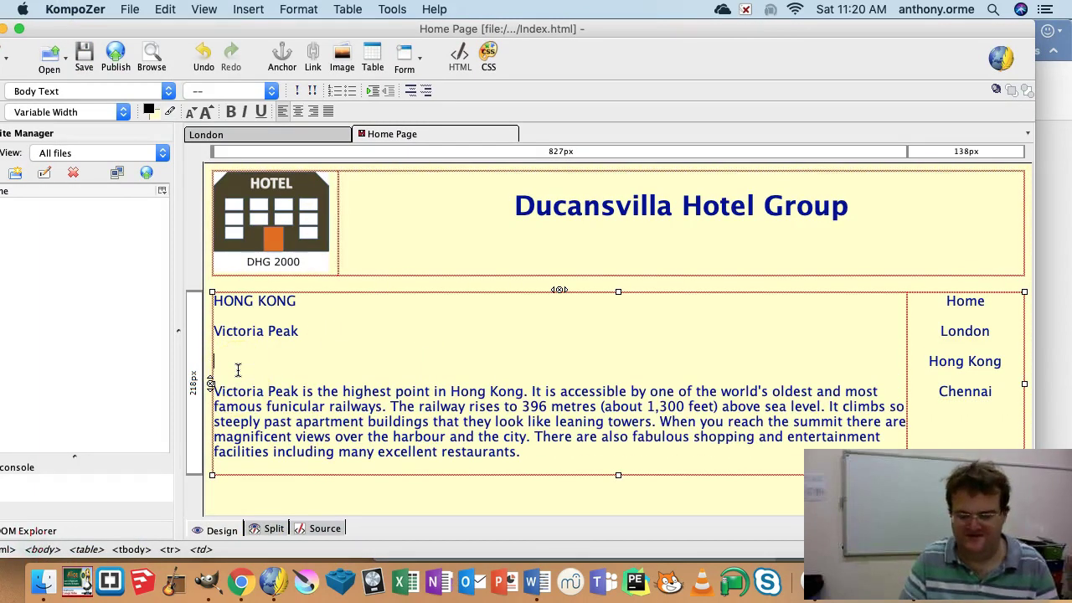
pyautogui.click(239, 9)
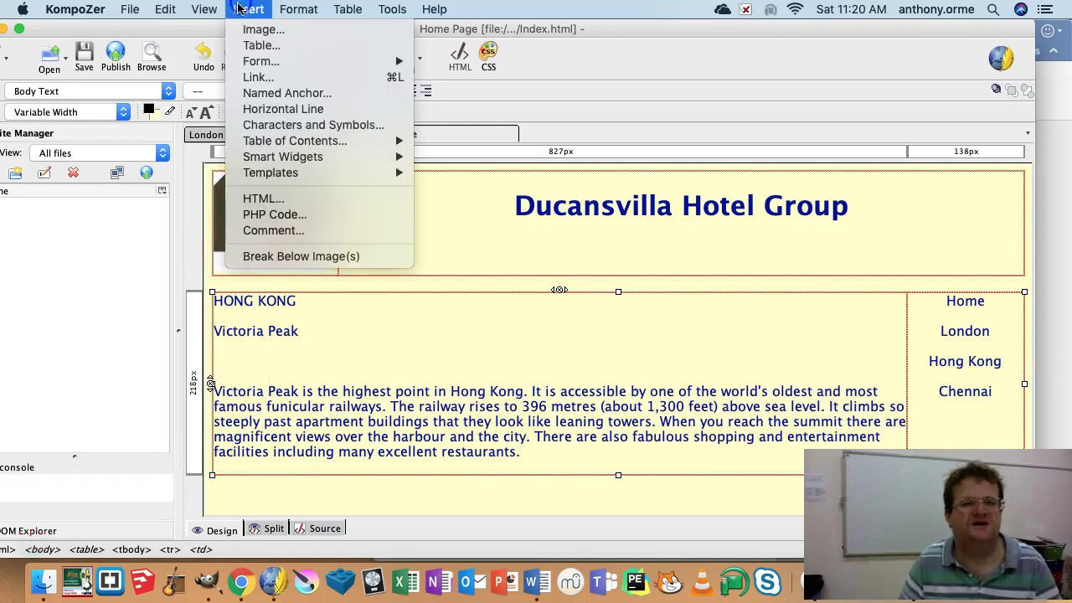
pyautogui.click(250, 28)
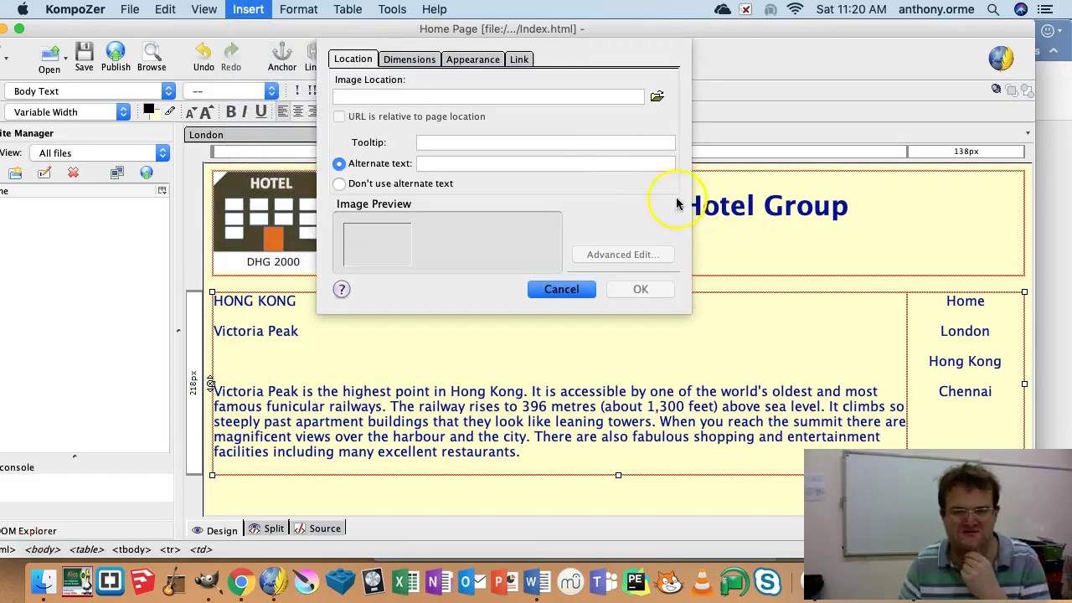
pyautogui.click(658, 98)
pyautogui.click(436, 119)
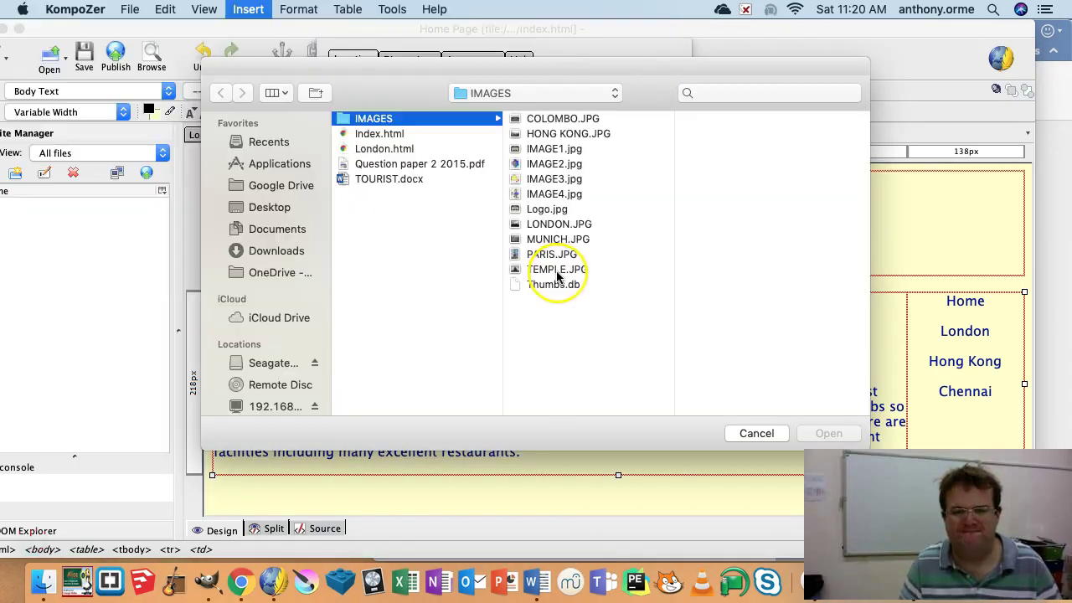
pyautogui.click(556, 271)
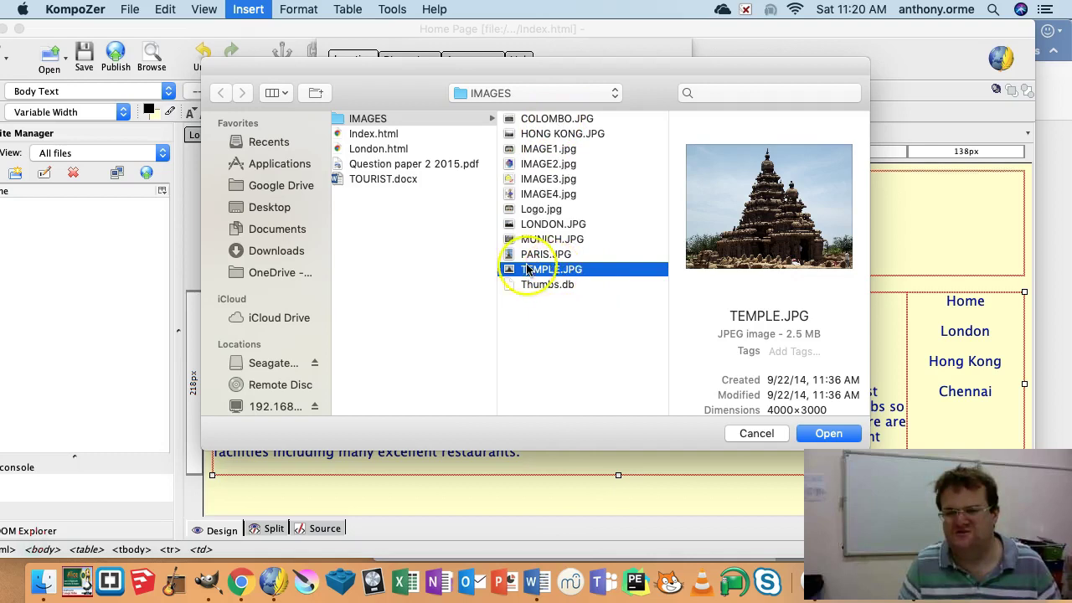
pyautogui.click(827, 433)
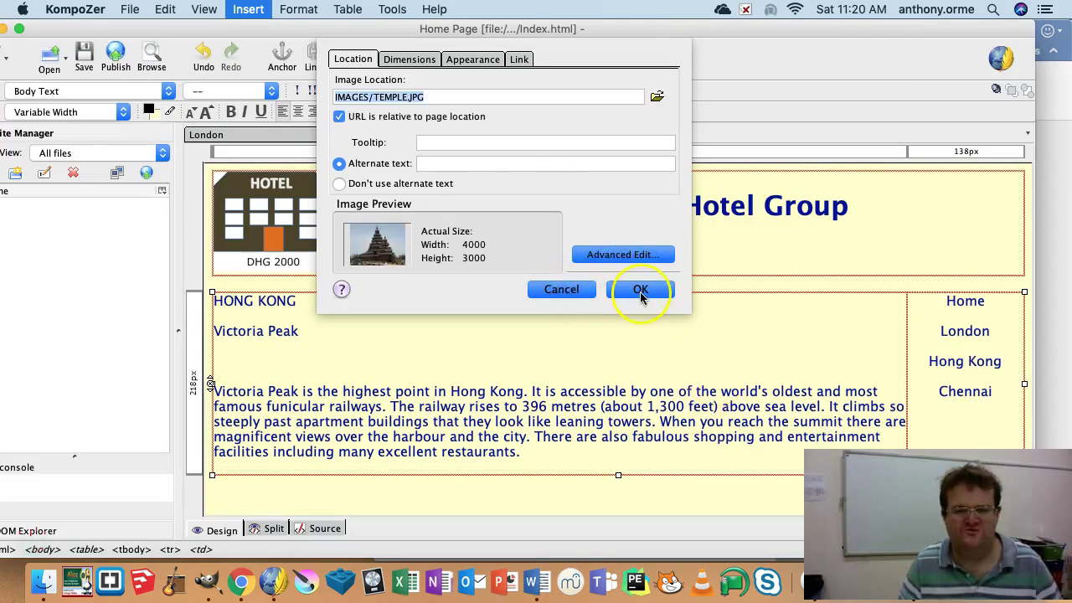
# Insert the temple image with the option not to use alternate text
pyautogui.click(640, 291)
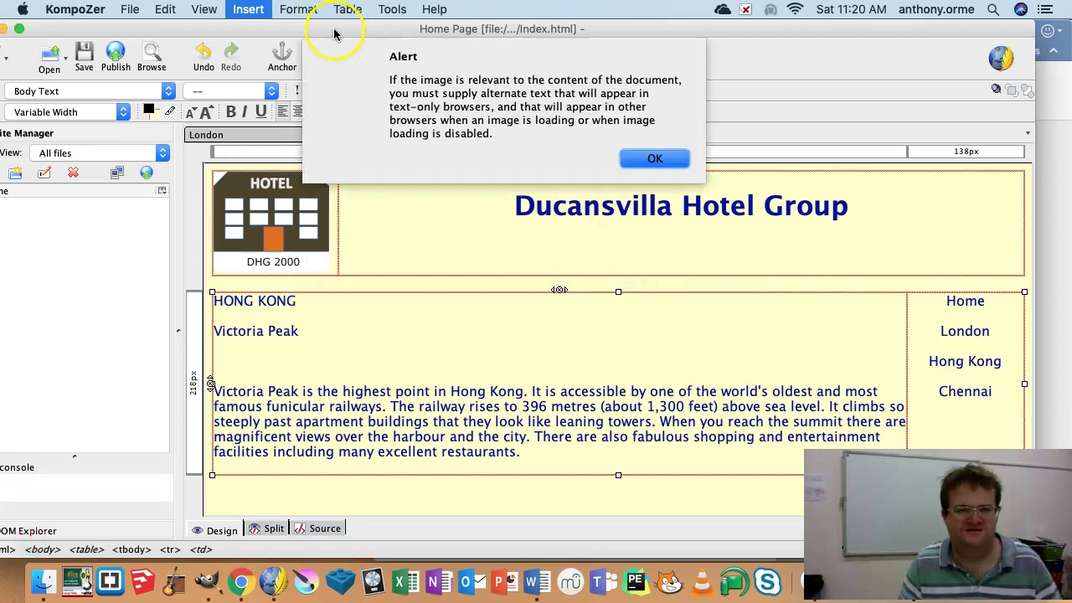
pyautogui.click(661, 159)
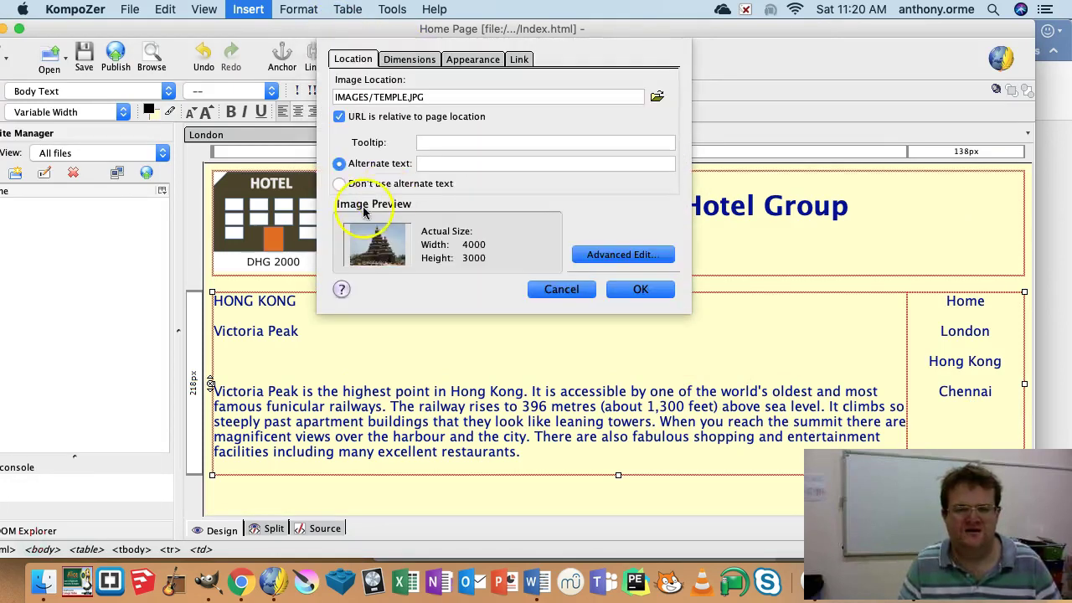
pyautogui.click(339, 184)
pyautogui.moveTo(349, 32); pyautogui.dragTo(413, 32)
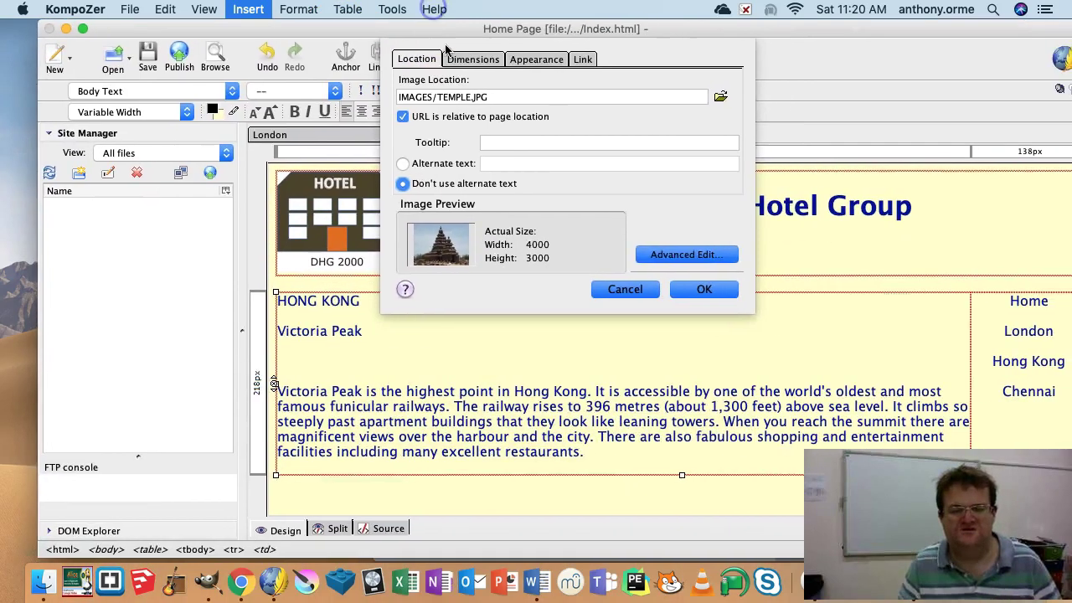
pyautogui.click(699, 290)
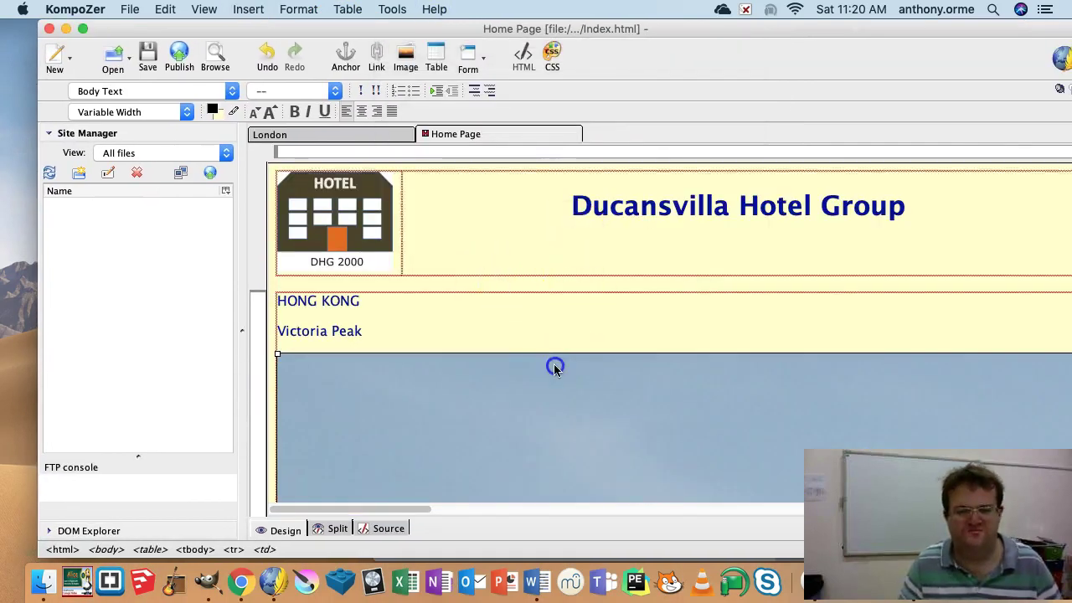
# Try to shrink the oversized temple image freehand and through its custom size properties
pyautogui.click(555, 366)
pyautogui.moveTo(276, 354); pyautogui.dragTo(716, 479)
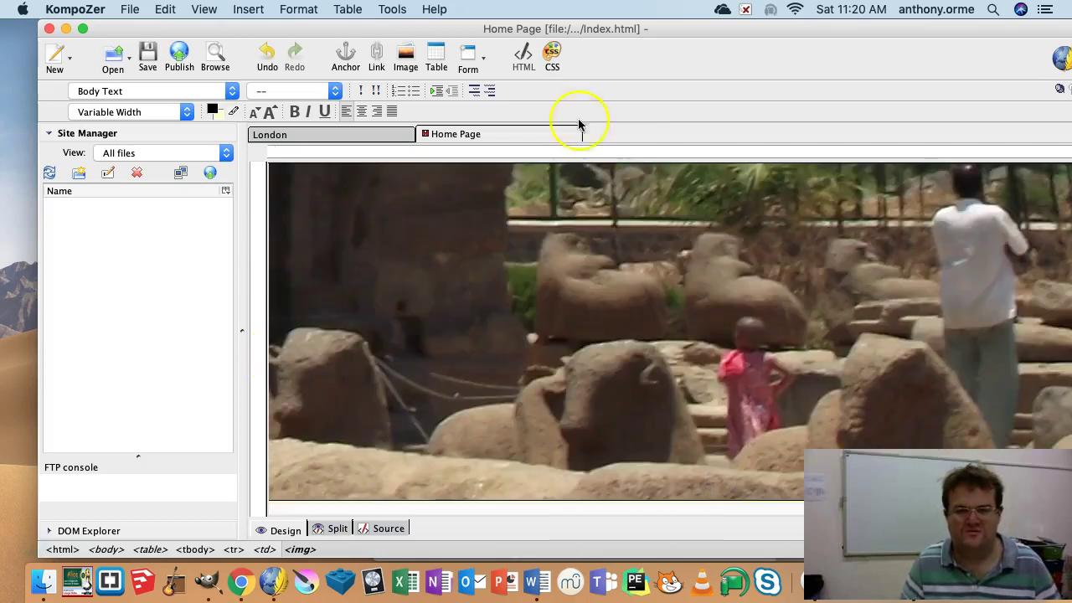
pyautogui.moveTo(608, 25); pyautogui.dragTo(402, 25)
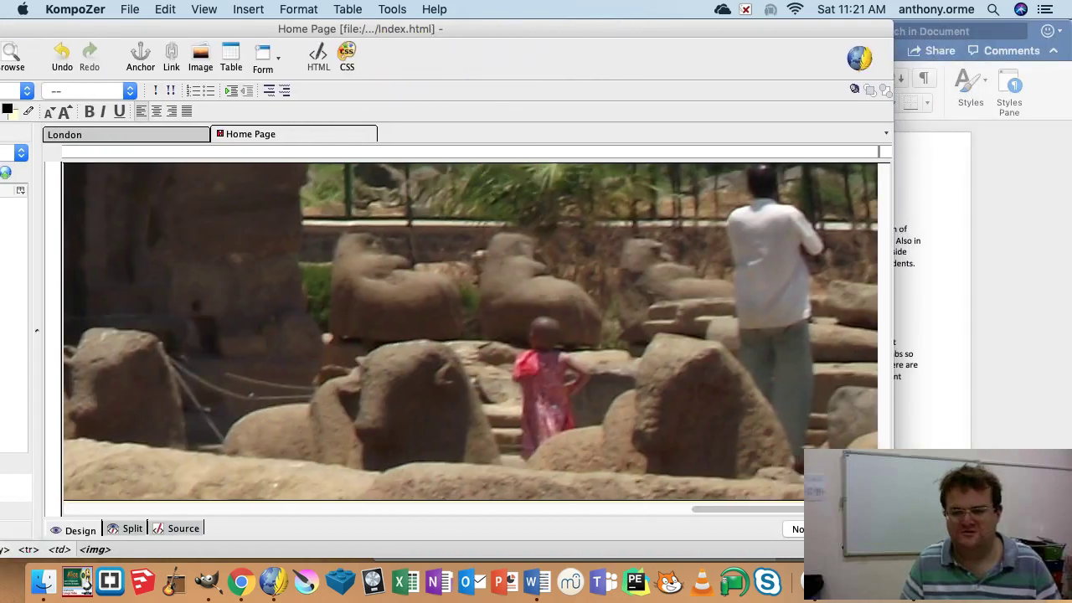
pyautogui.press('super+shift+2')
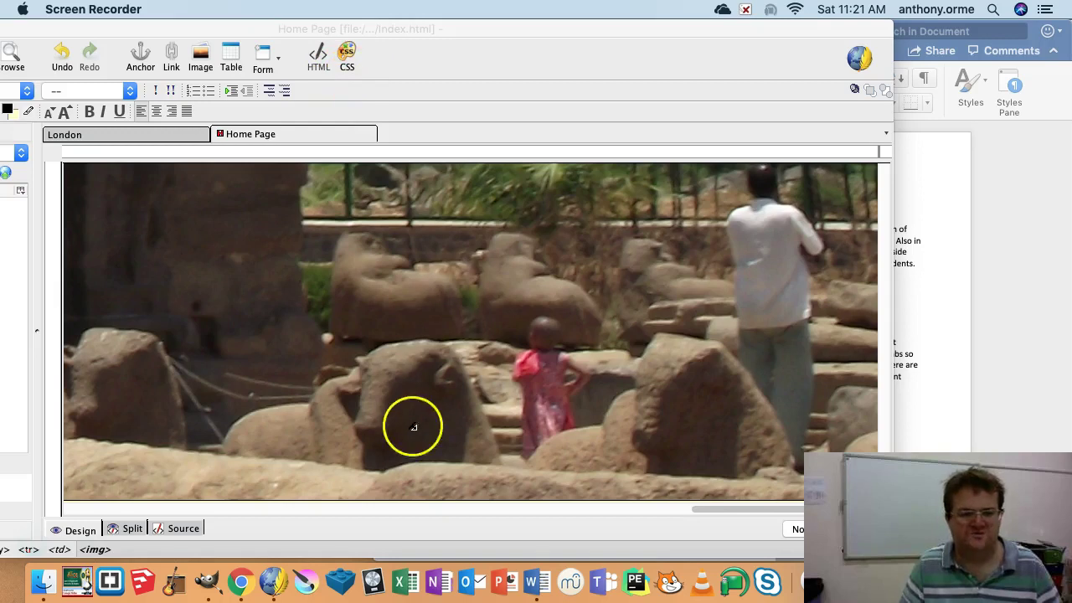
pyautogui.click(452, 333)
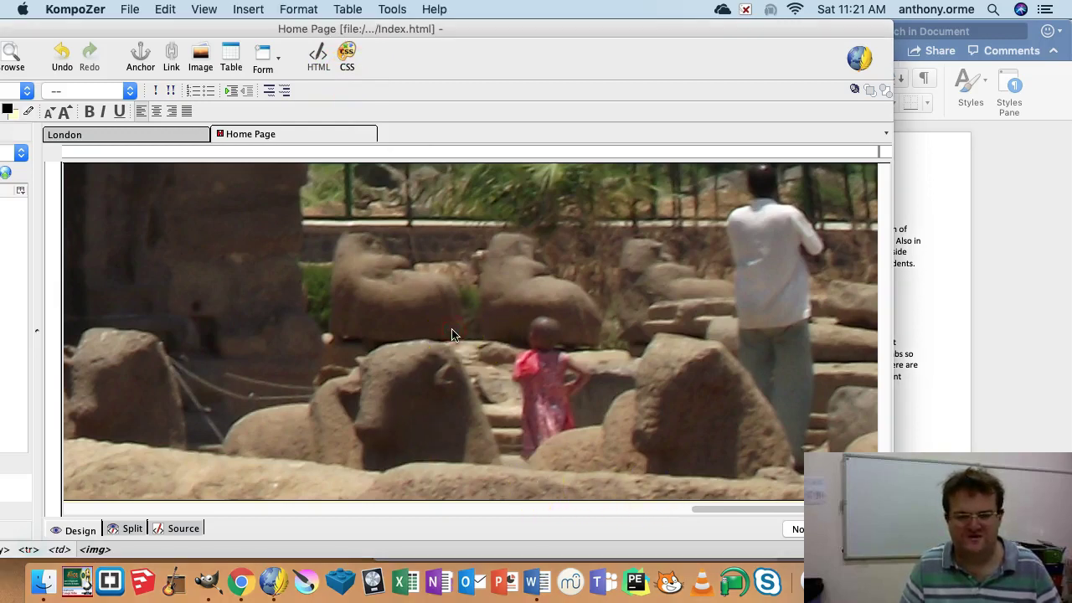
pyautogui.rightClick(452, 334)
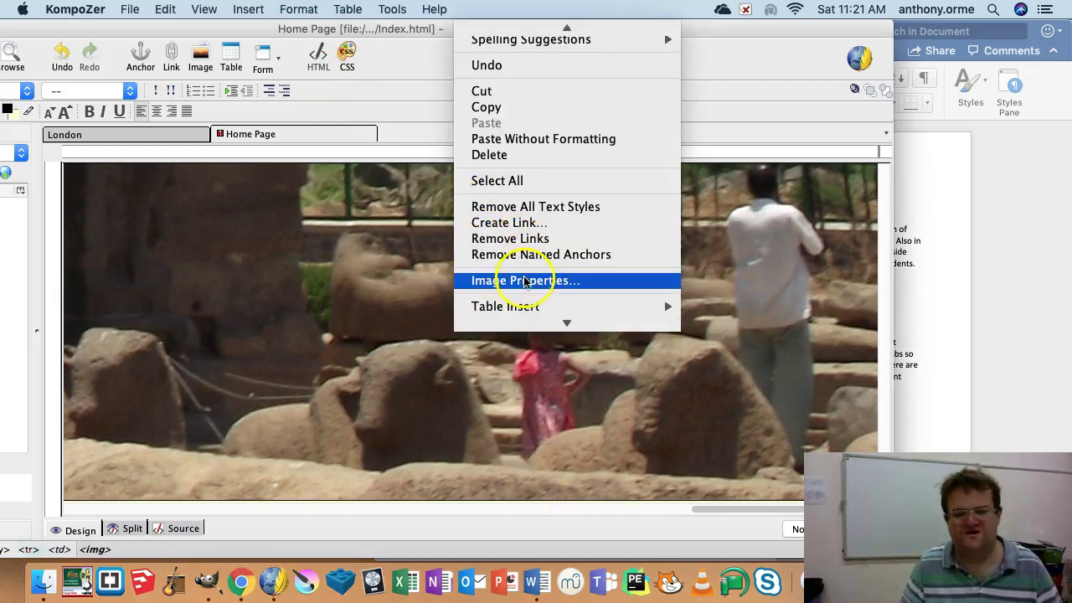
pyautogui.click(525, 281)
pyautogui.click(256, 62)
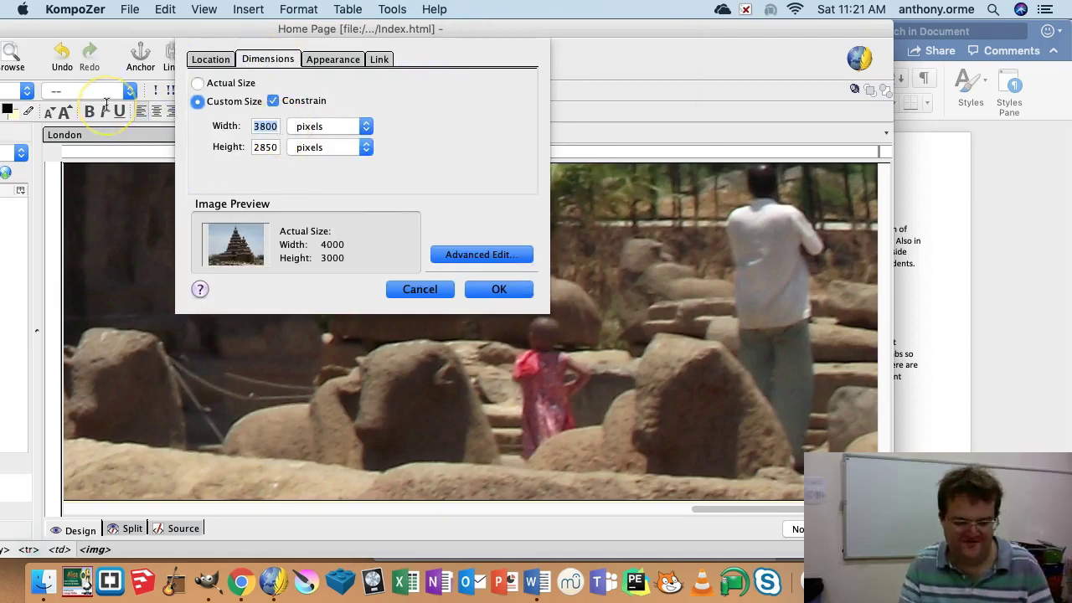
pyautogui.press('Return')
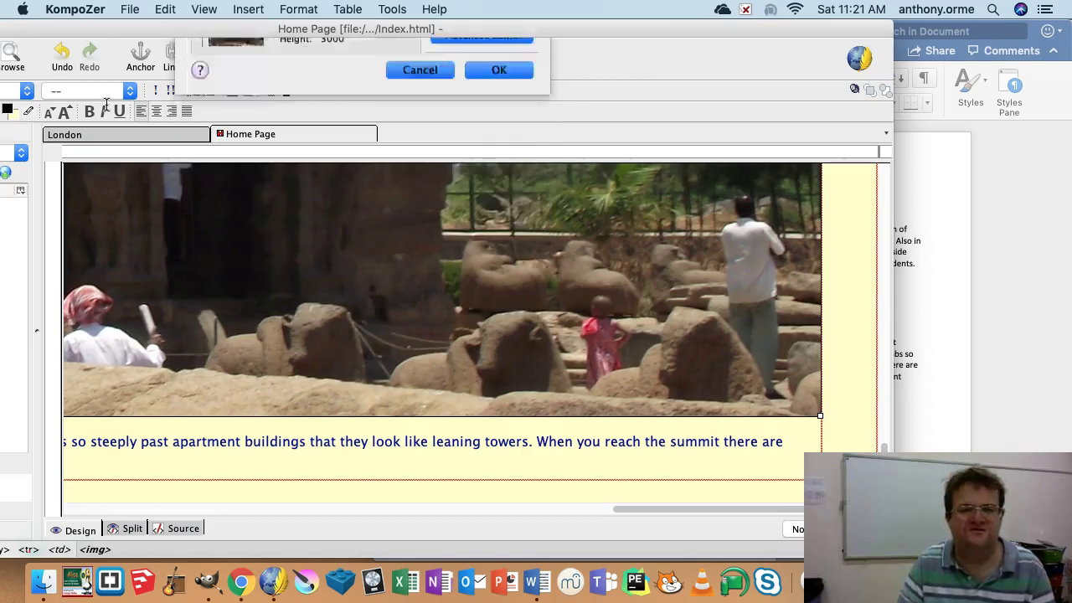
pyautogui.moveTo(819, 416); pyautogui.dragTo(291, 200)
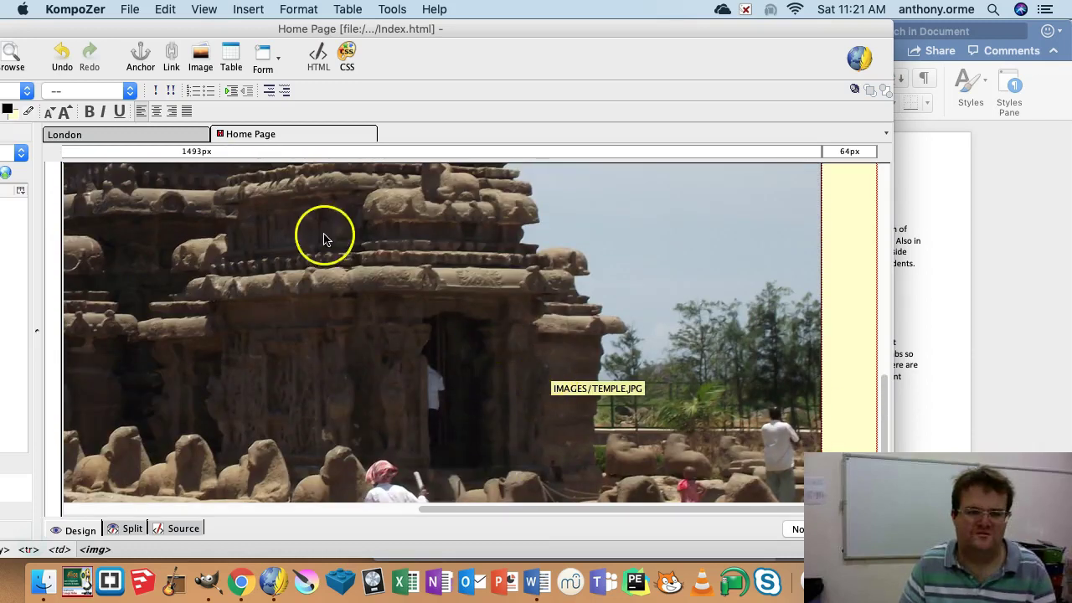
# Try a custom width of 750 pixels on the temple image with Constrain off, and undo the resize
pyautogui.rightClick(324, 234)
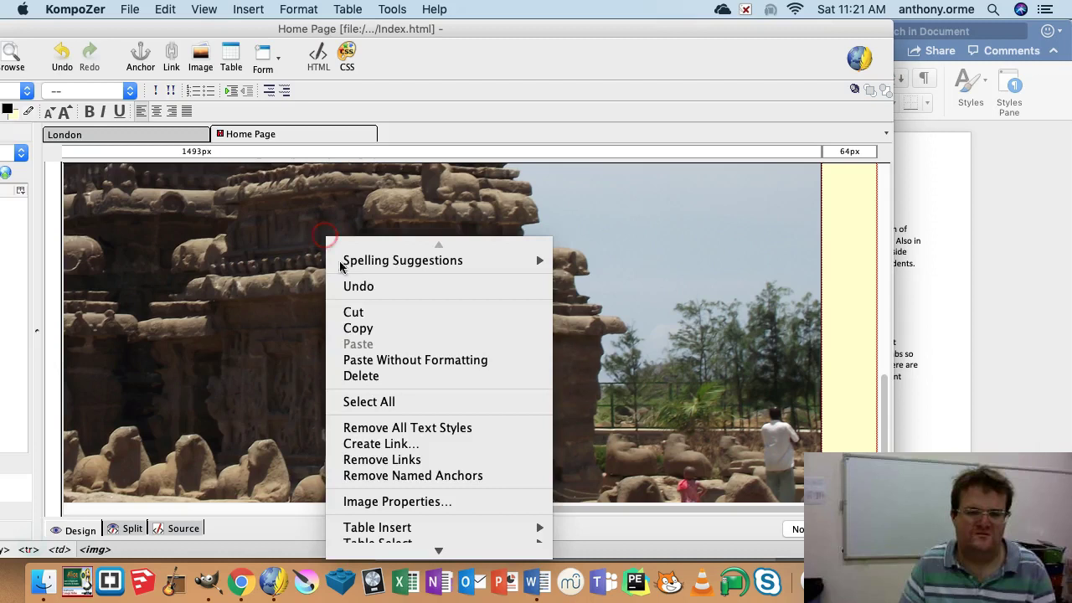
pyautogui.click(444, 499)
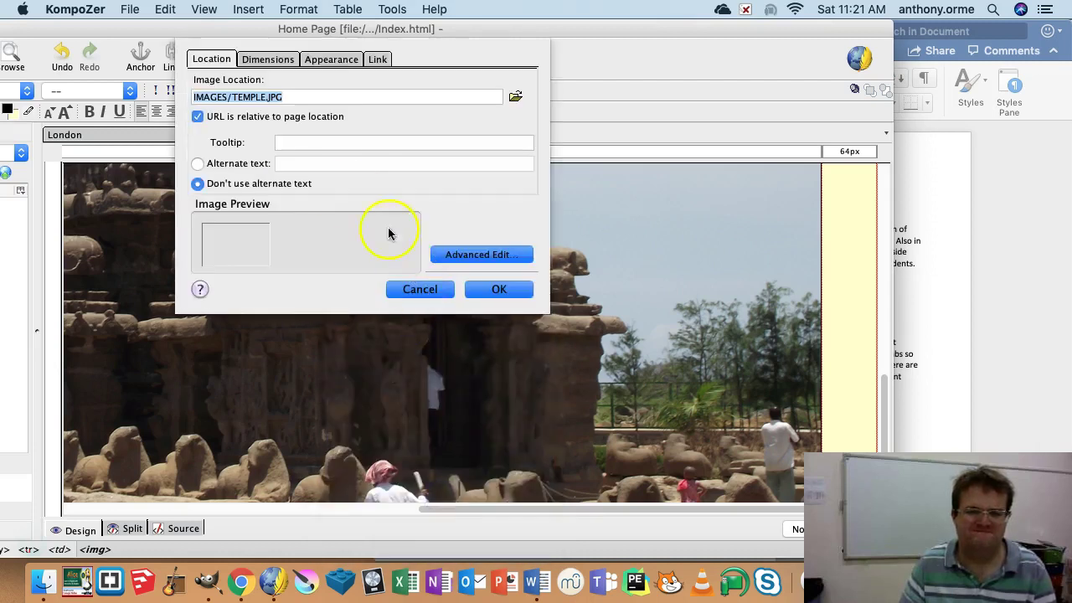
pyautogui.click(244, 61)
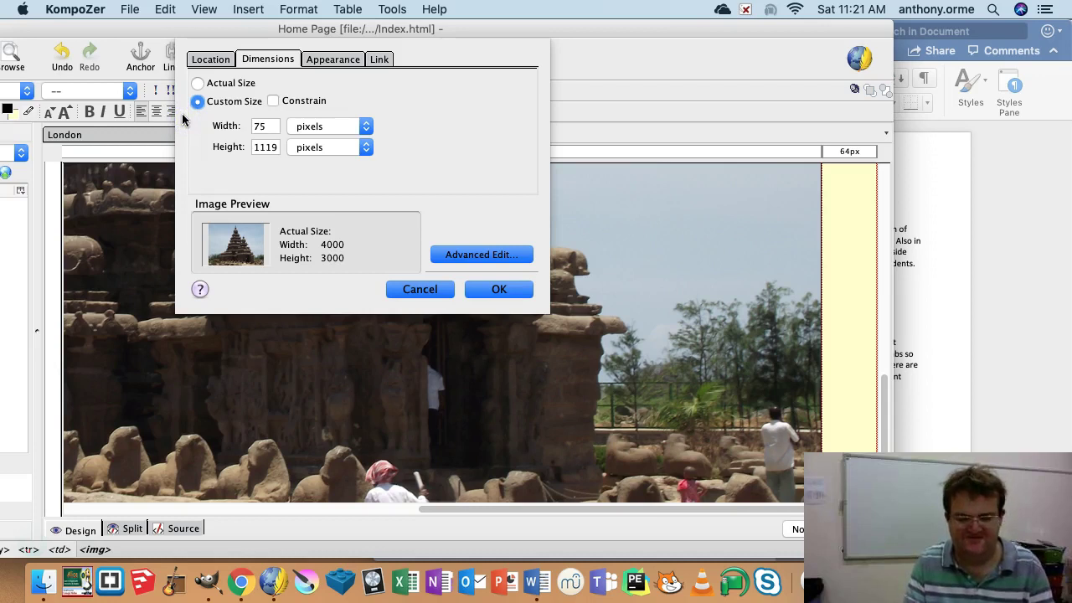
pyautogui.write('750')
pyautogui.press('Return')
pyautogui.click(157, 254)
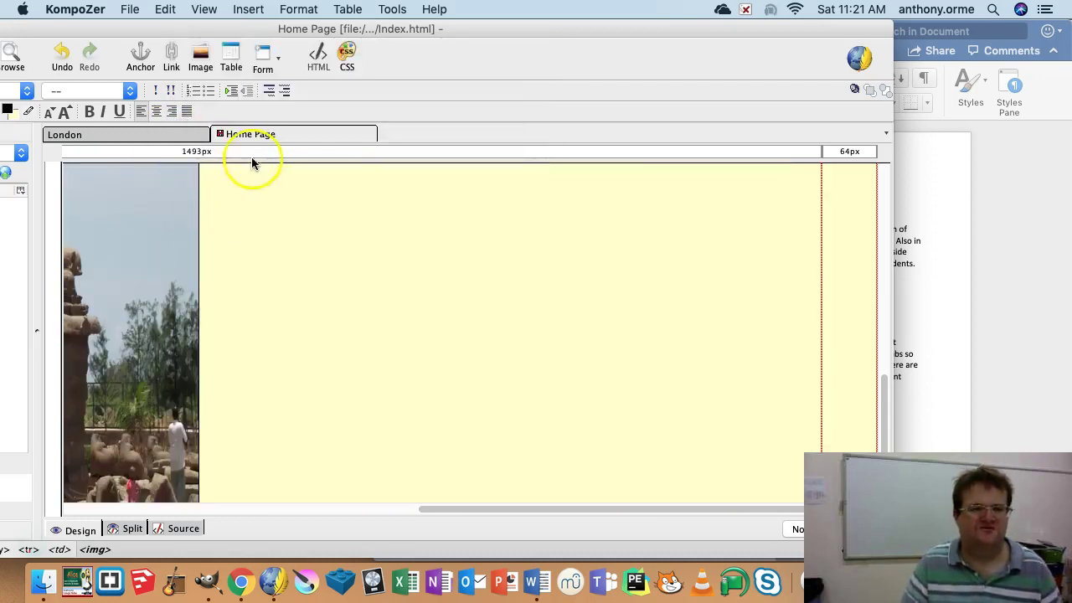
pyautogui.press('super+z')
# Resize the temple image to 750 by 563 pixels with Constrain on, and center it in the main content cell
pyautogui.rightClick(241, 275)
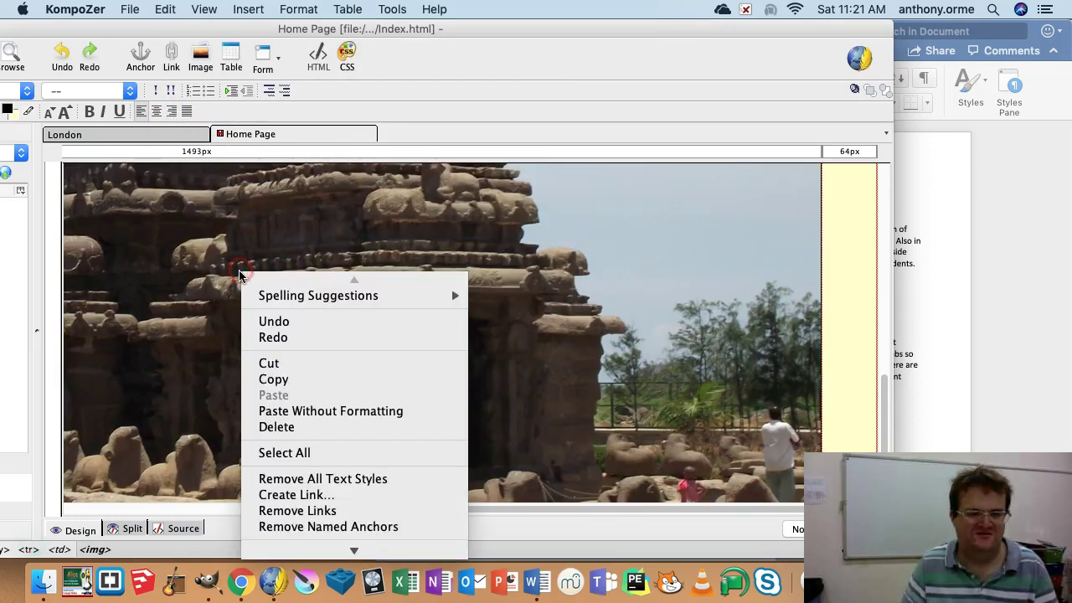
pyautogui.click(203, 319)
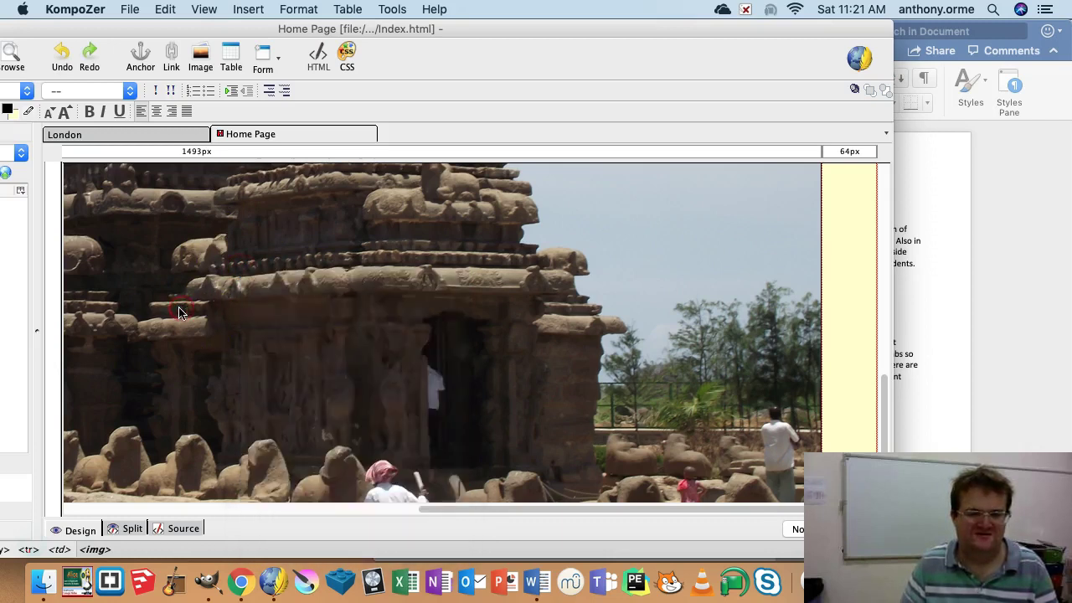
pyautogui.rightClick(238, 336)
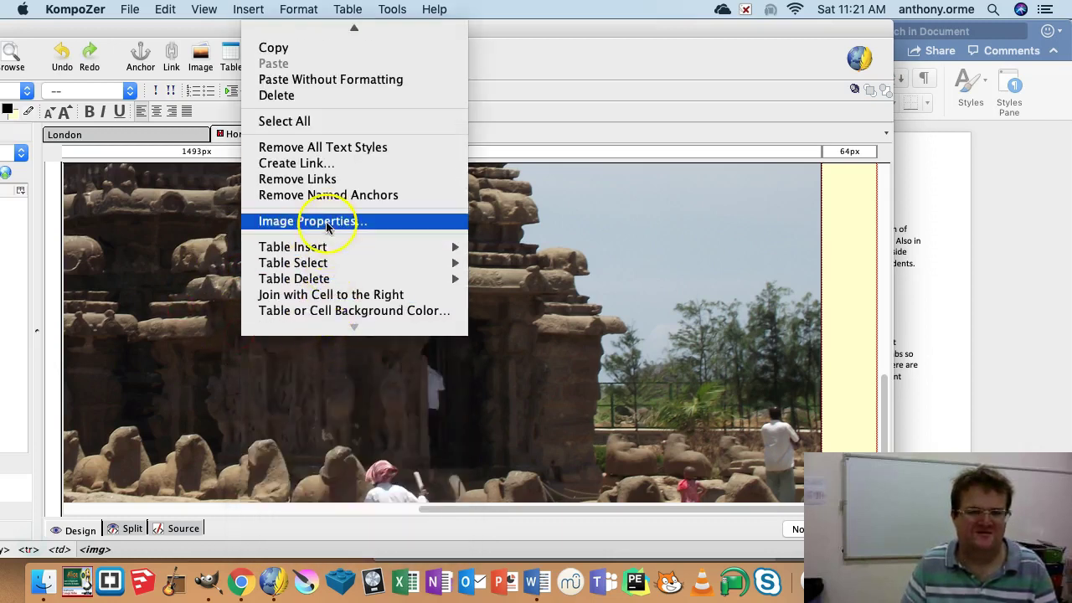
pyautogui.click(335, 220)
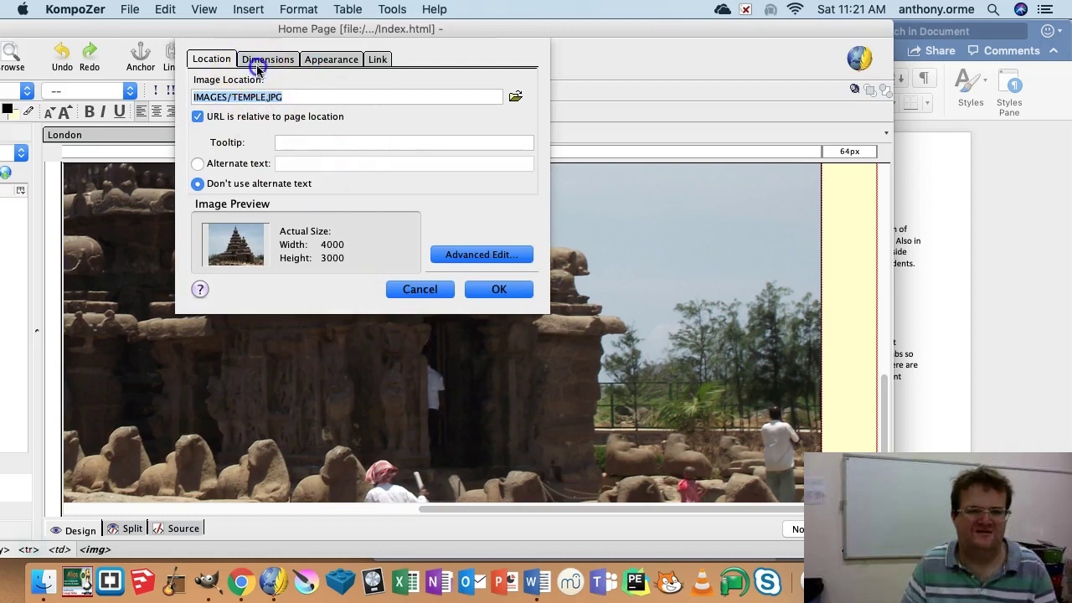
pyautogui.click(262, 60)
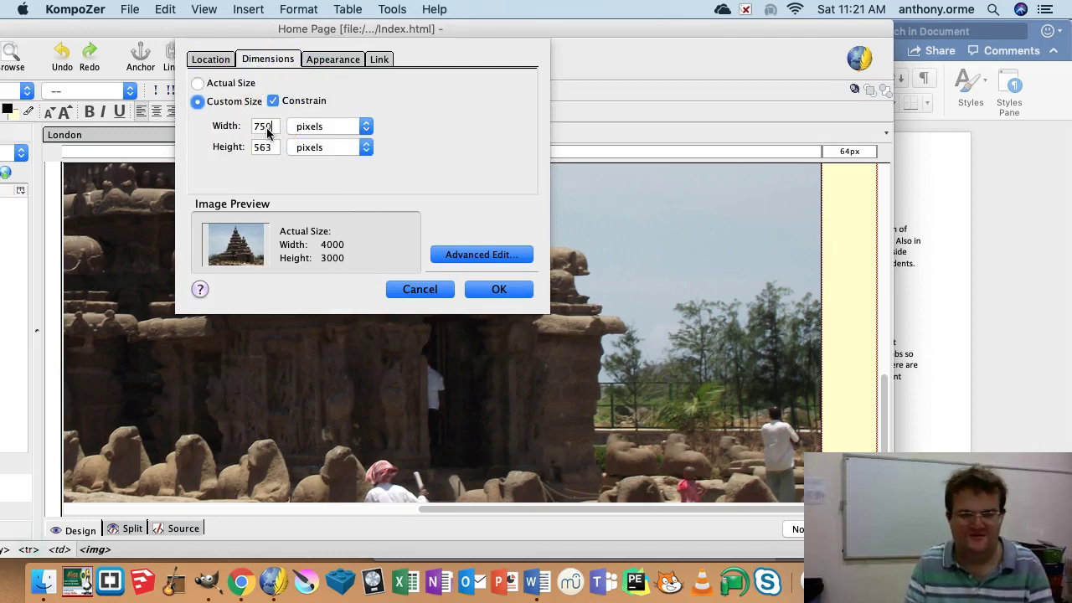
pyautogui.click(503, 290)
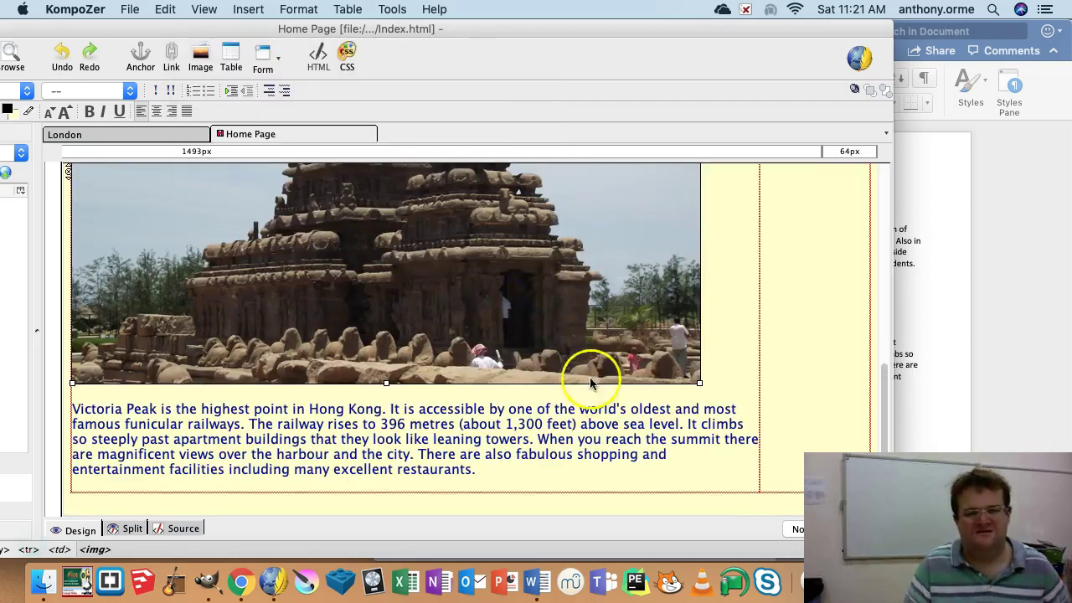
pyautogui.click(164, 113)
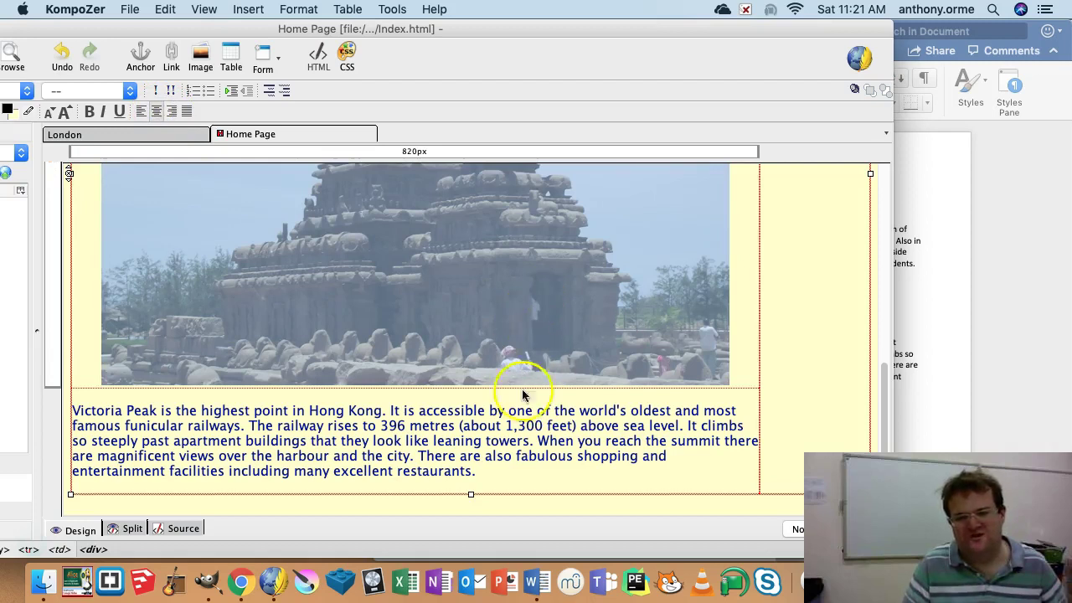
pyautogui.click(508, 434)
# Format the HONG KONG title in the main content cell as Heading 2
pyautogui.scroll(10, 509, 433)
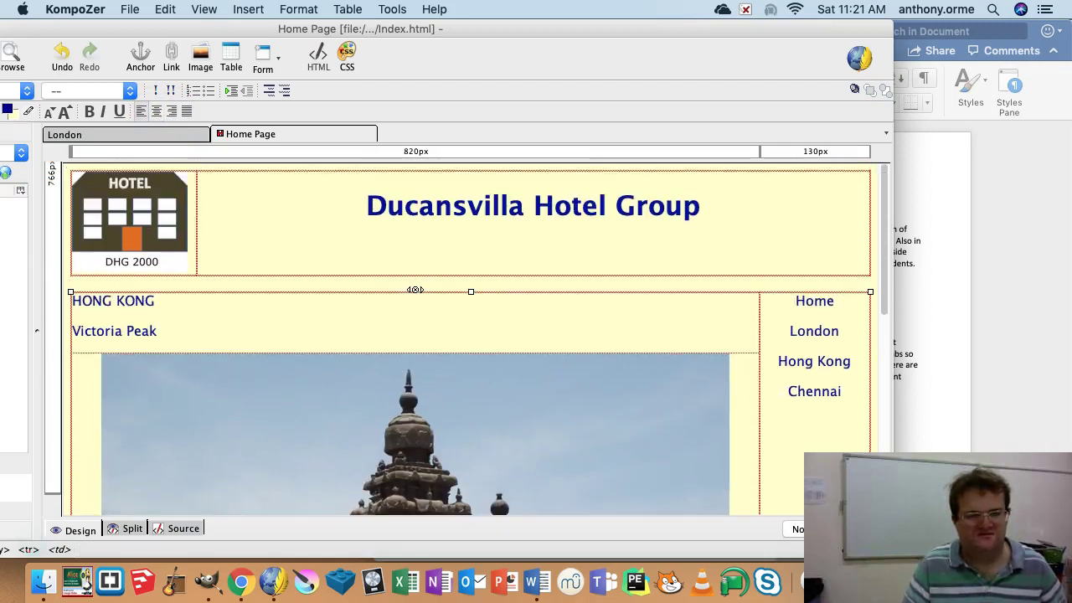
pyautogui.click(162, 300)
pyautogui.moveTo(67, 295); pyautogui.dragTo(65, 298)
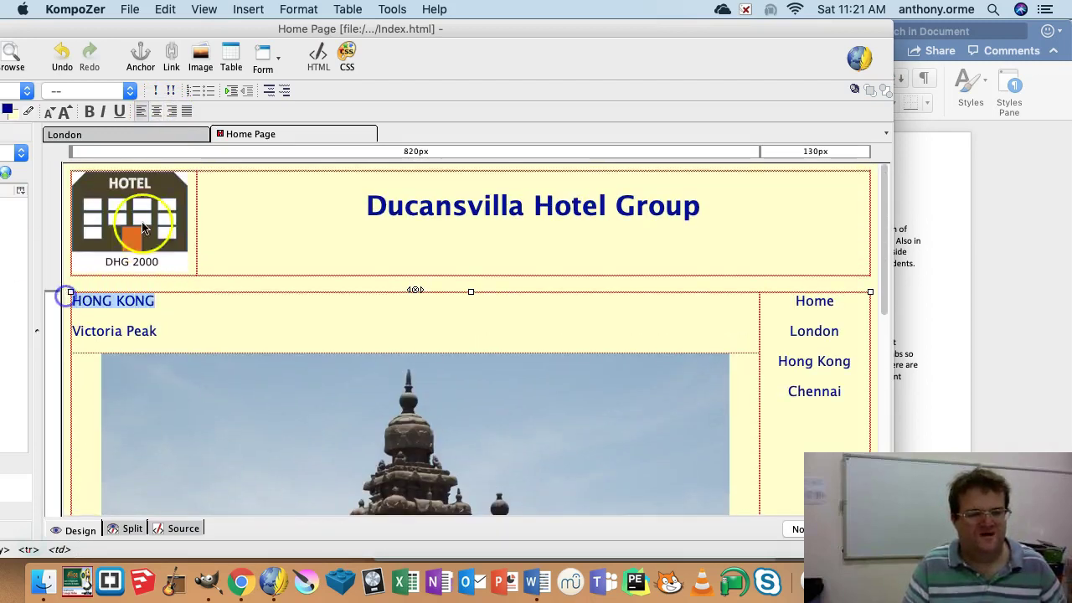
pyautogui.click(130, 90)
pyautogui.click(86, 117)
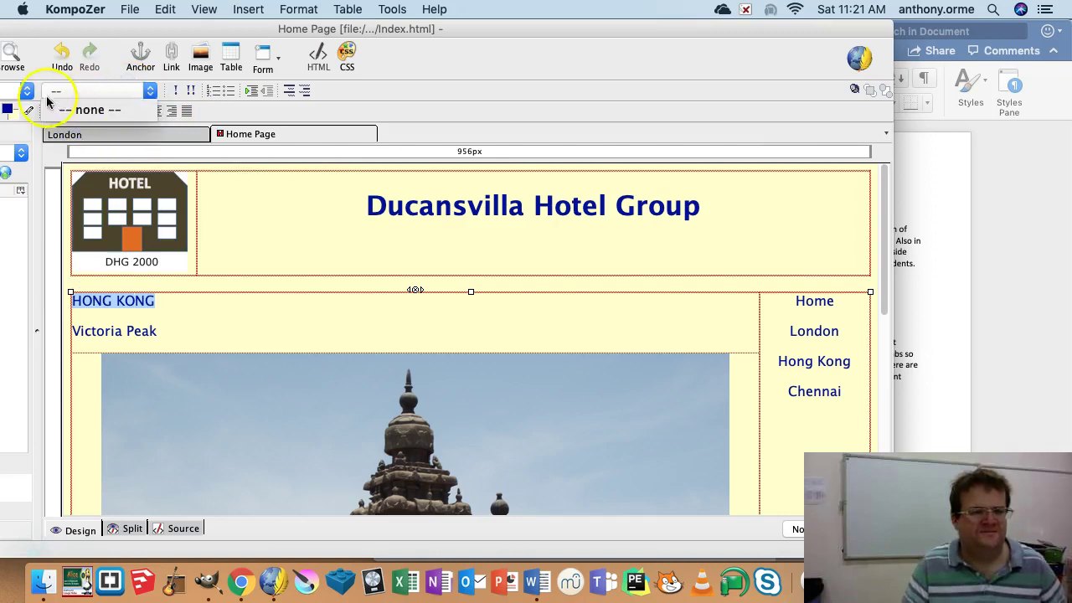
pyautogui.moveTo(130, 38); pyautogui.dragTo(342, 46)
pyautogui.click(219, 101)
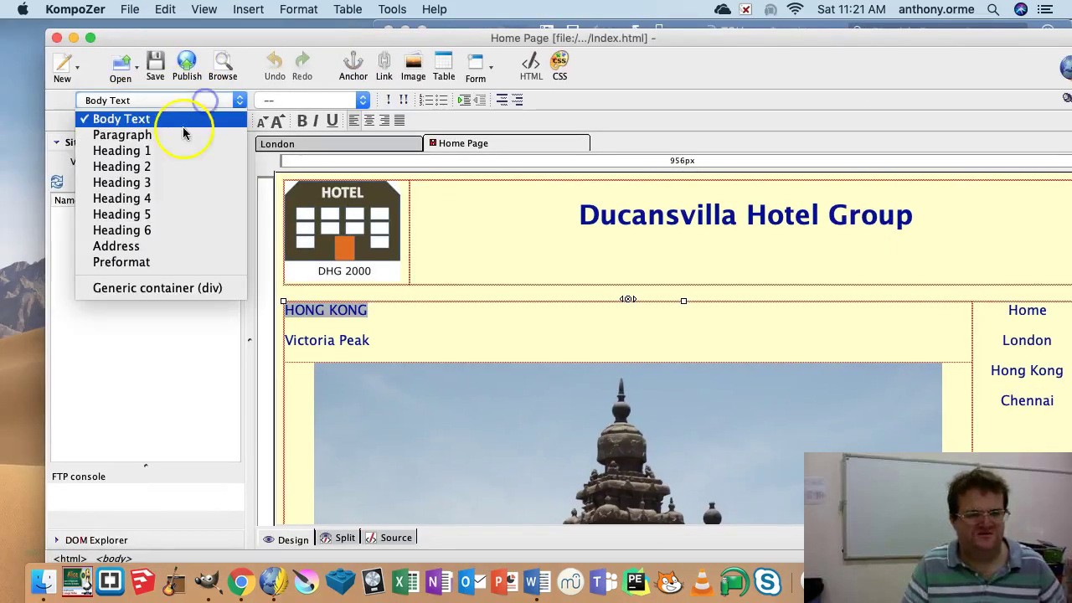
pyautogui.click(155, 167)
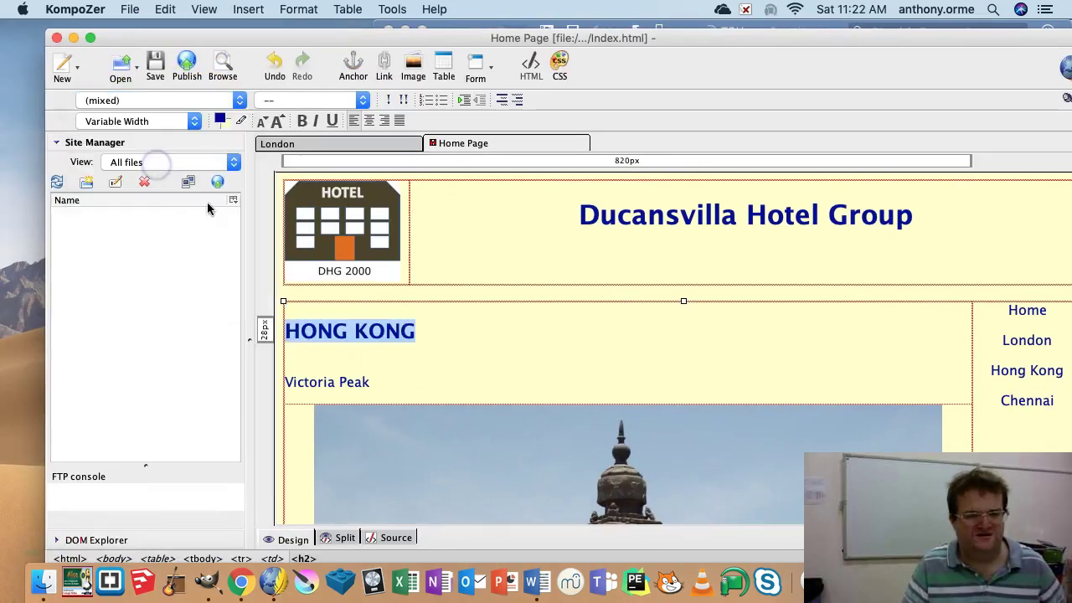
# Format the Victoria Peak subtitle as Heading 3 and center the HONG KONG title in the main content cell
pyautogui.click(374, 379)
pyautogui.click(375, 387)
pyautogui.moveTo(283, 379); pyautogui.dragTo(278, 366)
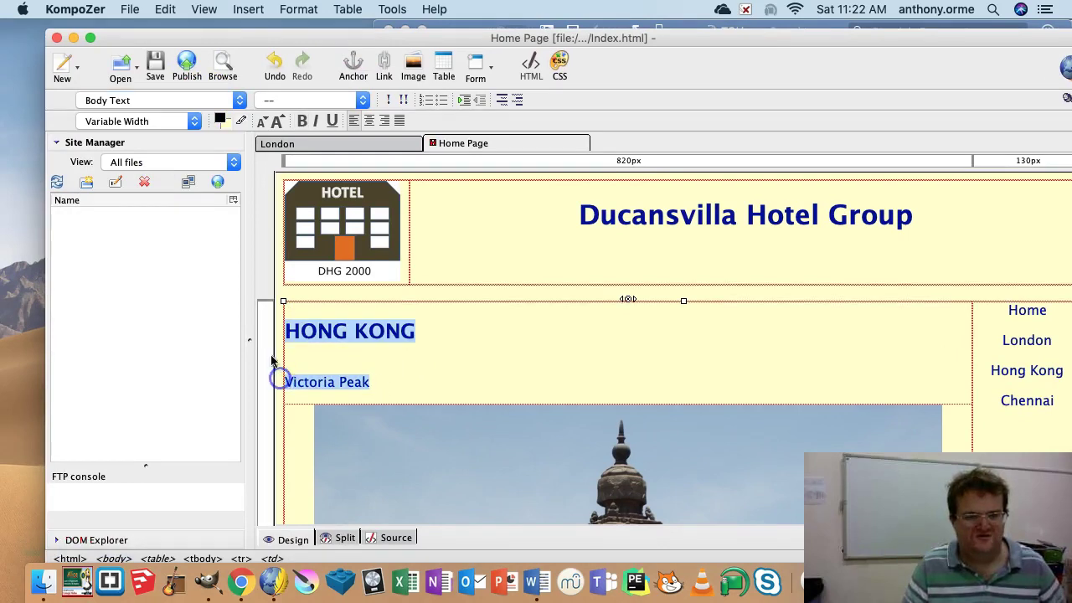
pyautogui.click(346, 313)
pyautogui.moveTo(370, 382)
pyautogui.mouseDown()
pyautogui.moveTo(276, 383)
pyautogui.moveTo(366, 383)
pyautogui.mouseUp()
pyautogui.click(289, 381)
pyautogui.click(189, 103)
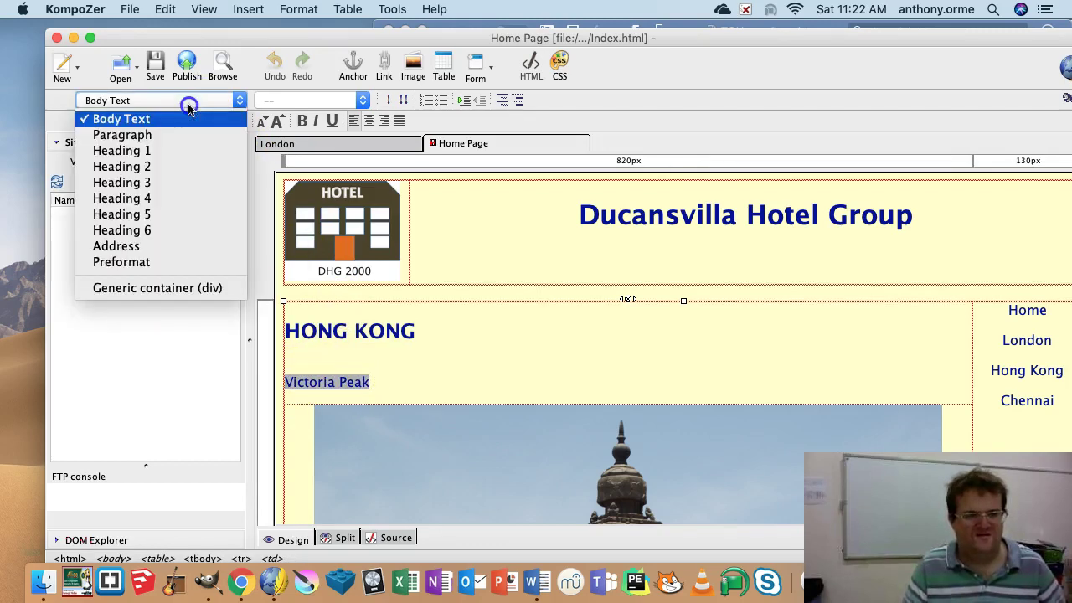
pyautogui.click(174, 182)
pyautogui.moveTo(415, 331); pyautogui.dragTo(284, 328)
pyautogui.click(368, 121)
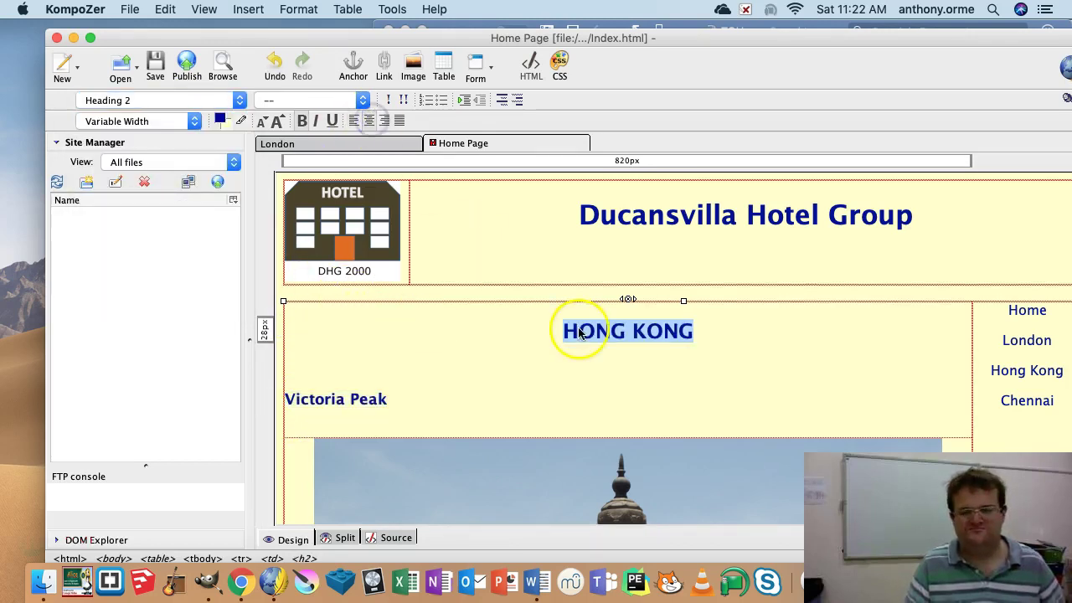
# Save a copy of the page as Chennai.html in the Task 3 - 2015 folder with the page title Chennai
pyautogui.click(130, 9)
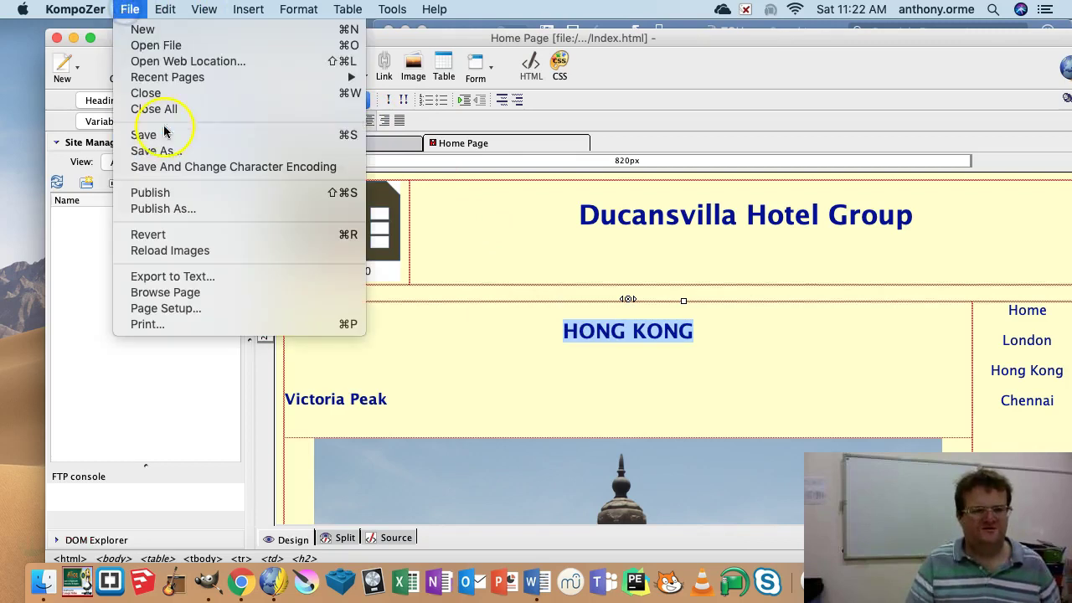
pyautogui.click(181, 167)
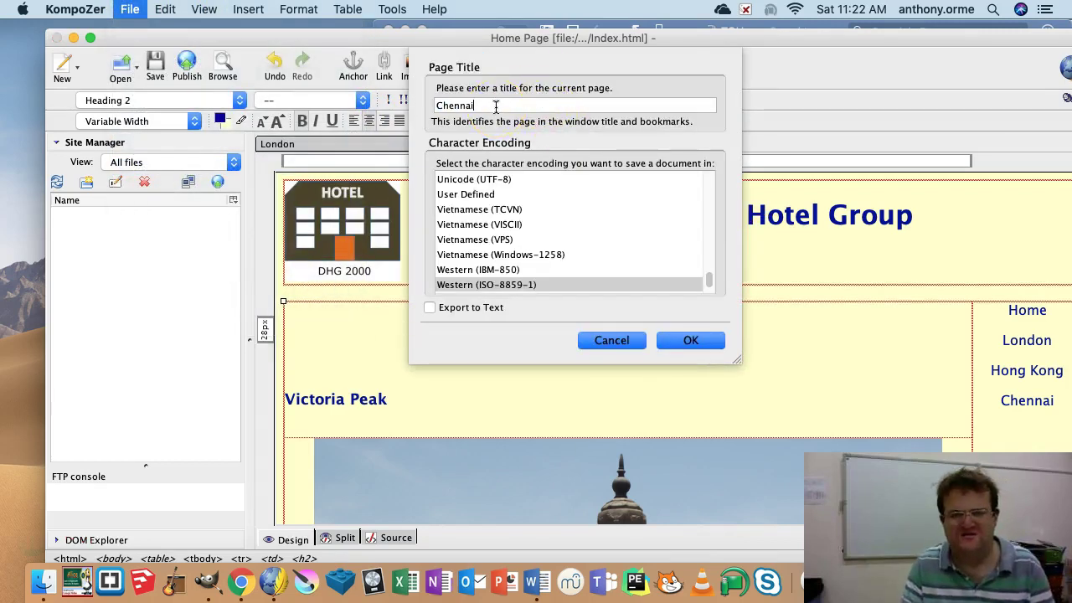
pyautogui.click(692, 341)
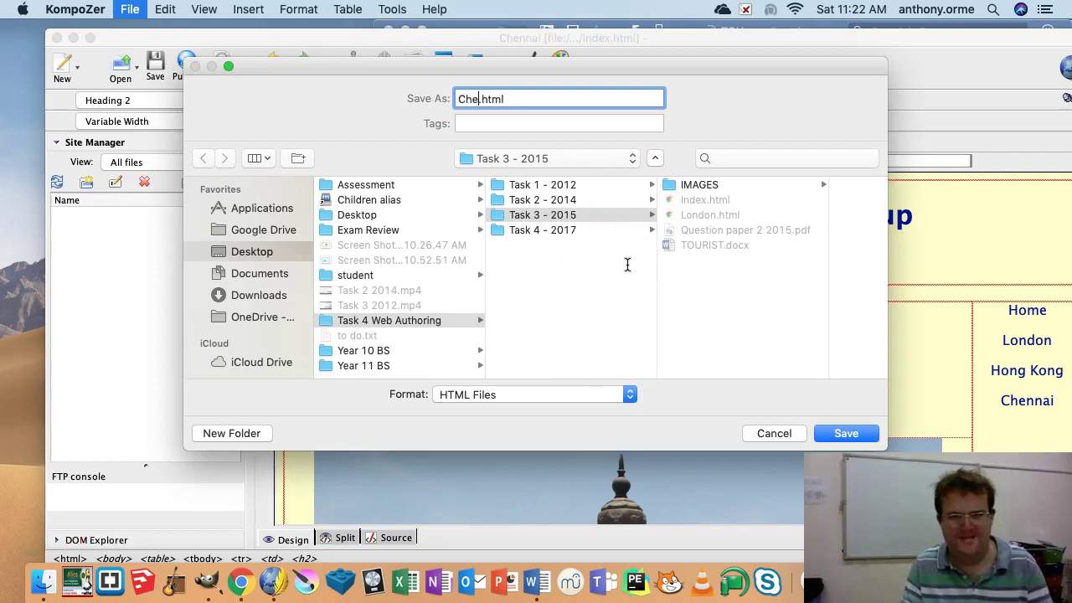
pyautogui.press('Return')
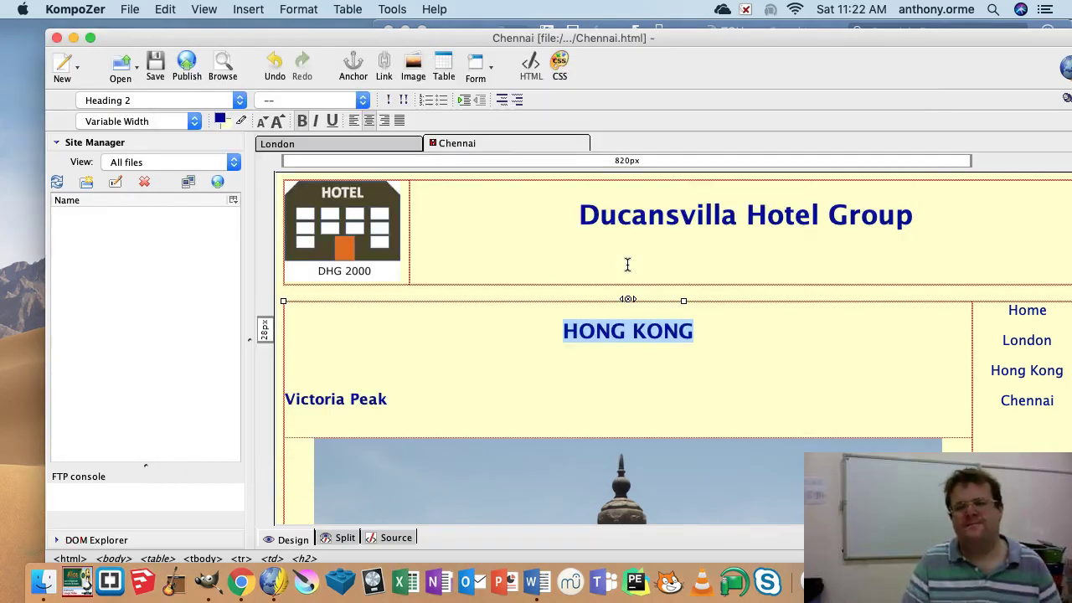
# Delete the temple image from the main content cell above the Victoria Peak paragraph
pyautogui.scroll(-5, 575, 382)
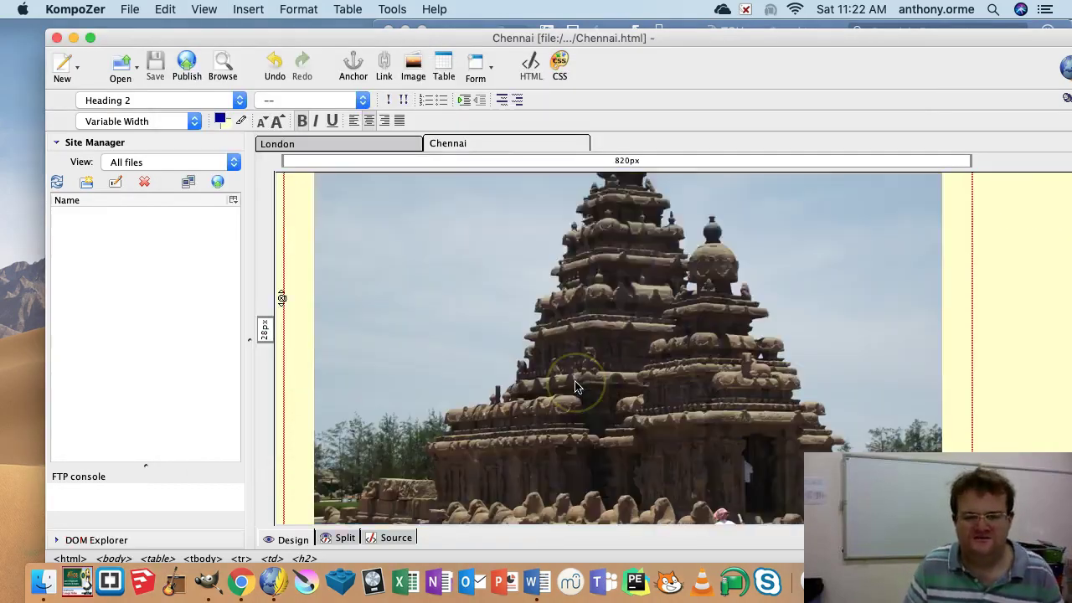
pyautogui.scroll(5, 575, 387)
pyautogui.scroll(-5, 575, 387)
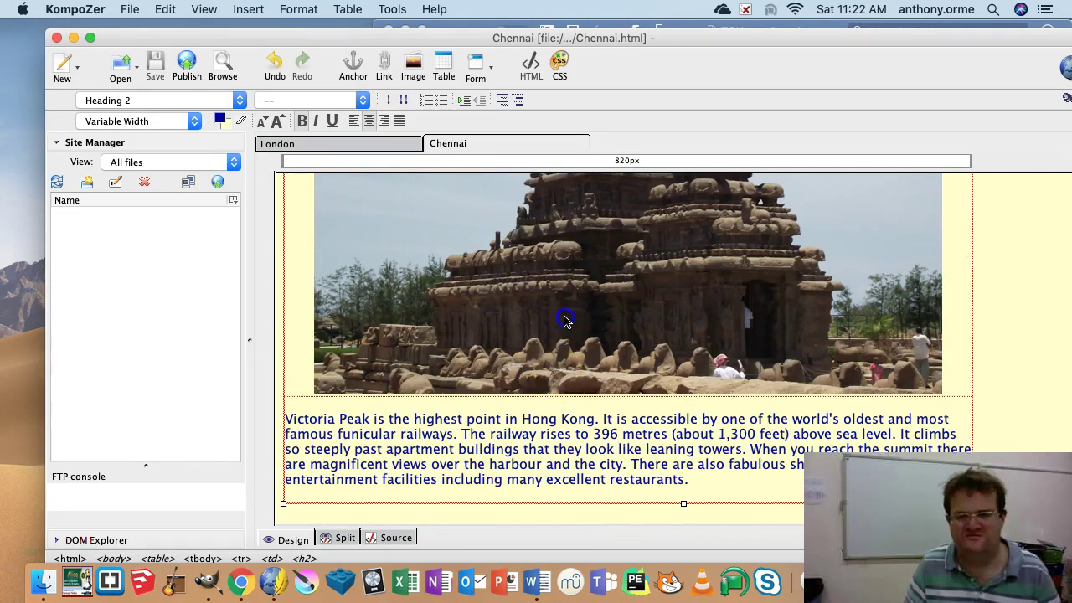
pyautogui.click(565, 320)
pyautogui.press('Delete')
pyautogui.scroll(2, 515, 227)
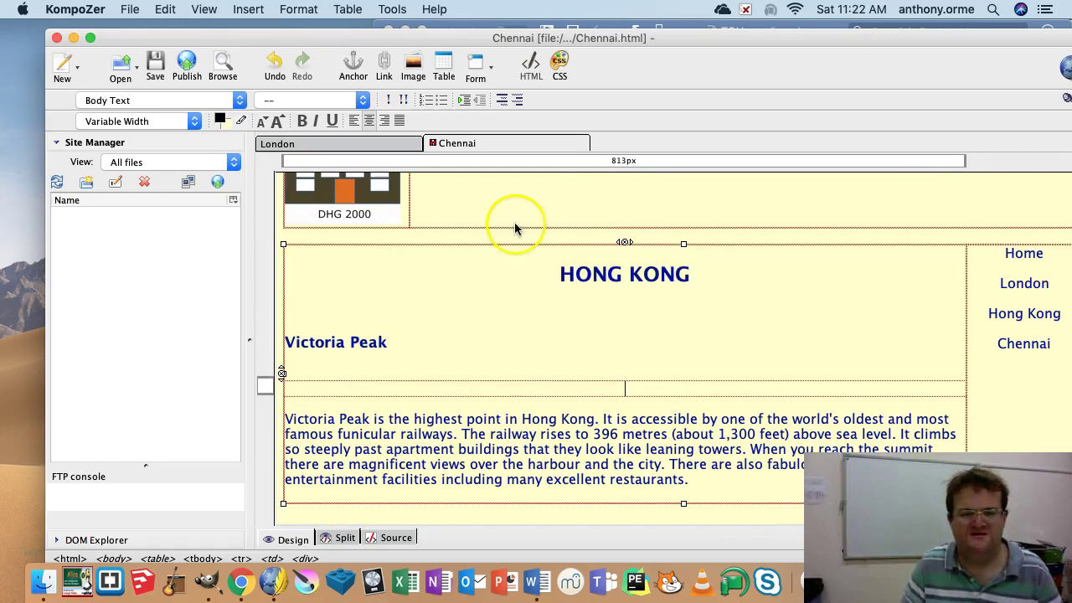
# Start inserting an image in the emptied cell and choose HONG KONG.JPG from the IMAGES folder of Task 3 - 2015
pyautogui.click(241, 10)
pyautogui.click(254, 31)
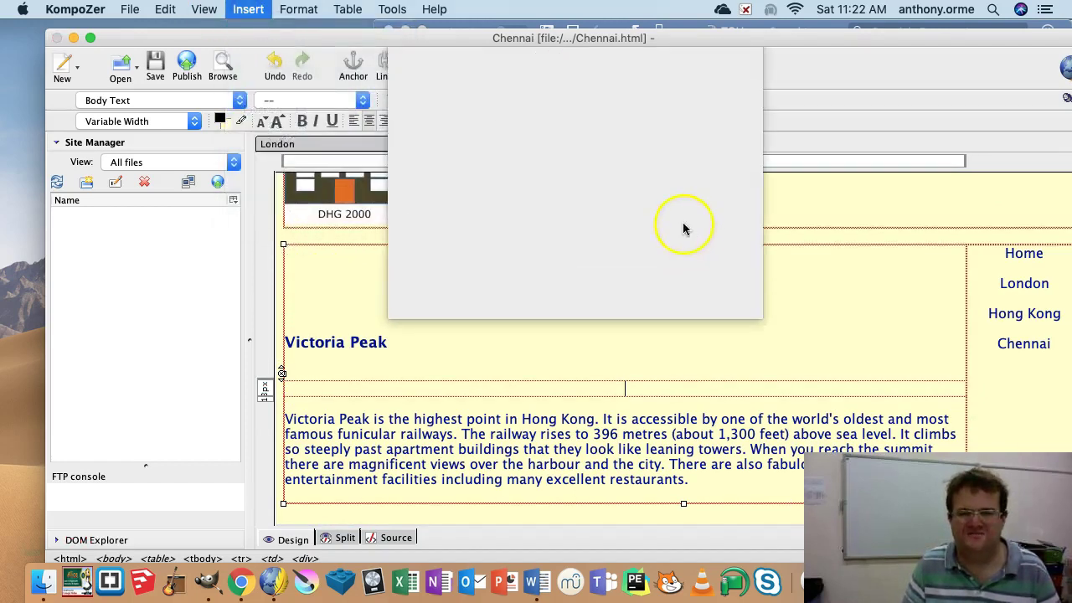
pyautogui.click(725, 107)
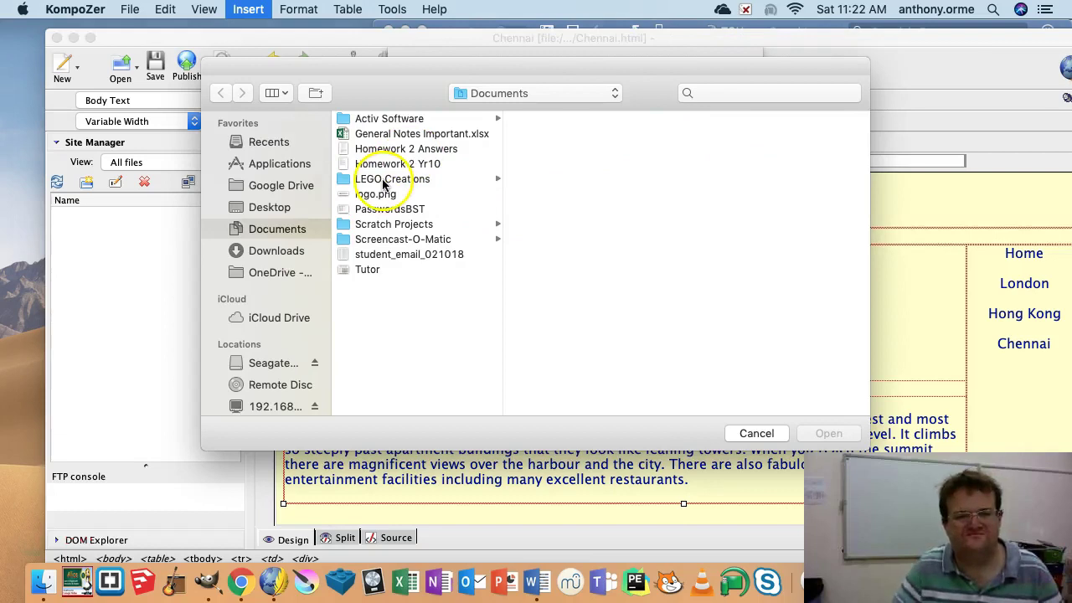
pyautogui.click(261, 207)
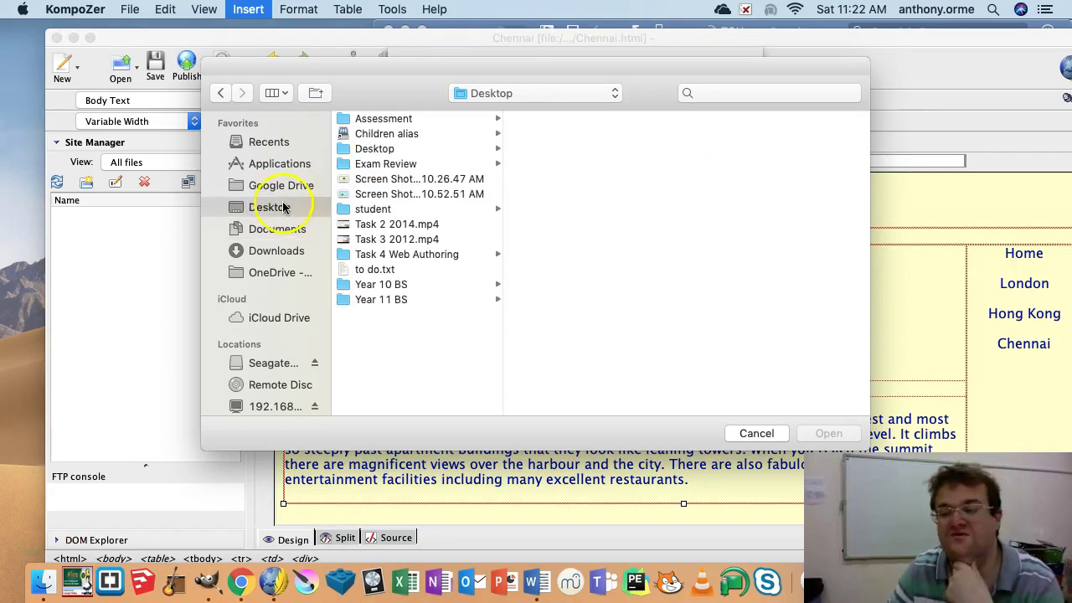
pyautogui.click(398, 253)
pyautogui.click(578, 149)
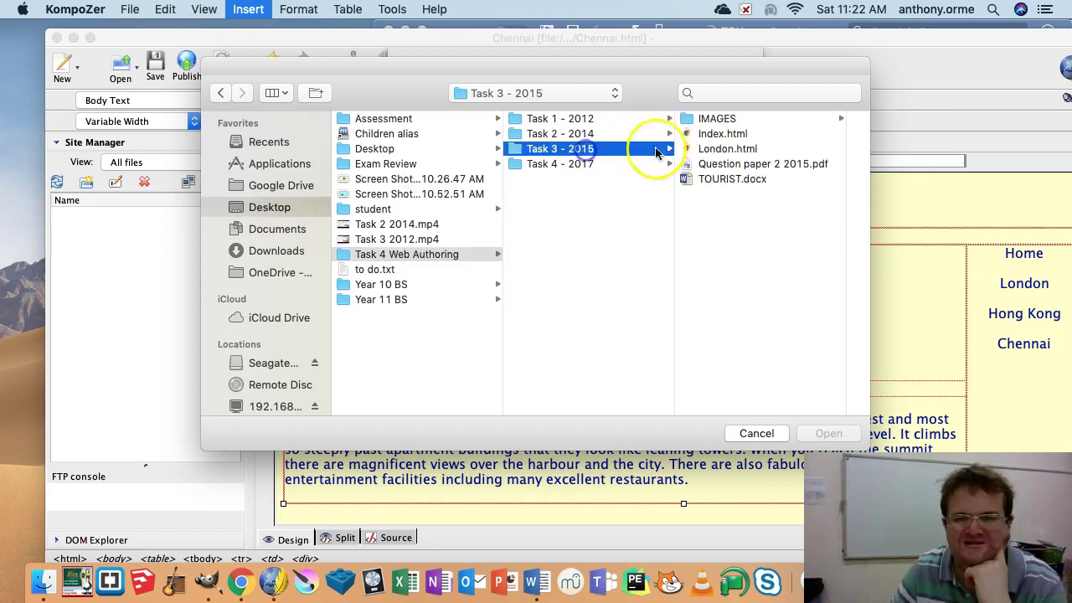
pyautogui.click(721, 134)
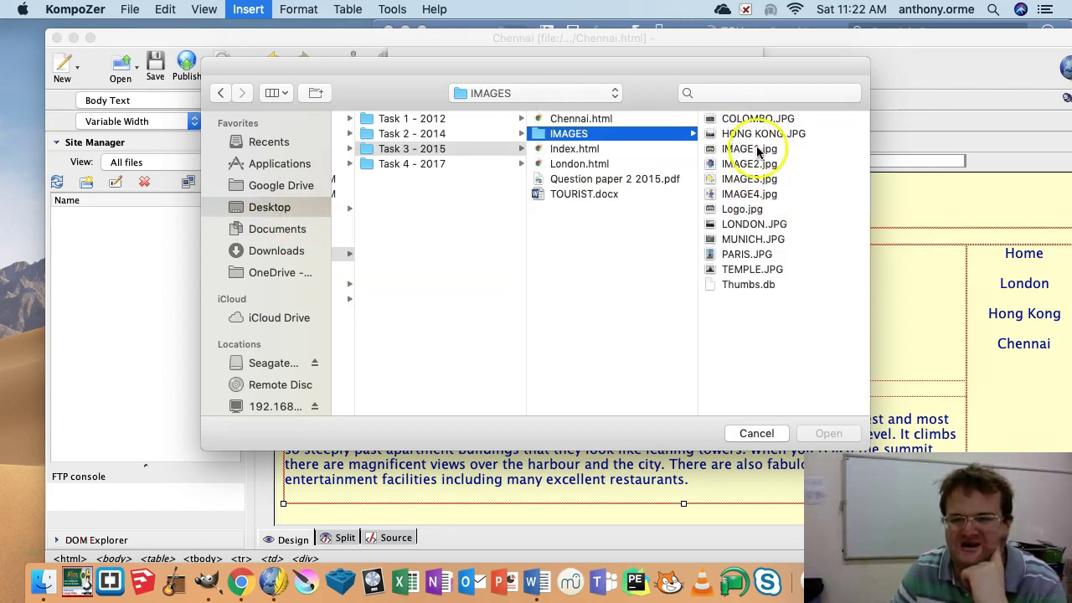
pyautogui.click(754, 134)
pyautogui.click(829, 433)
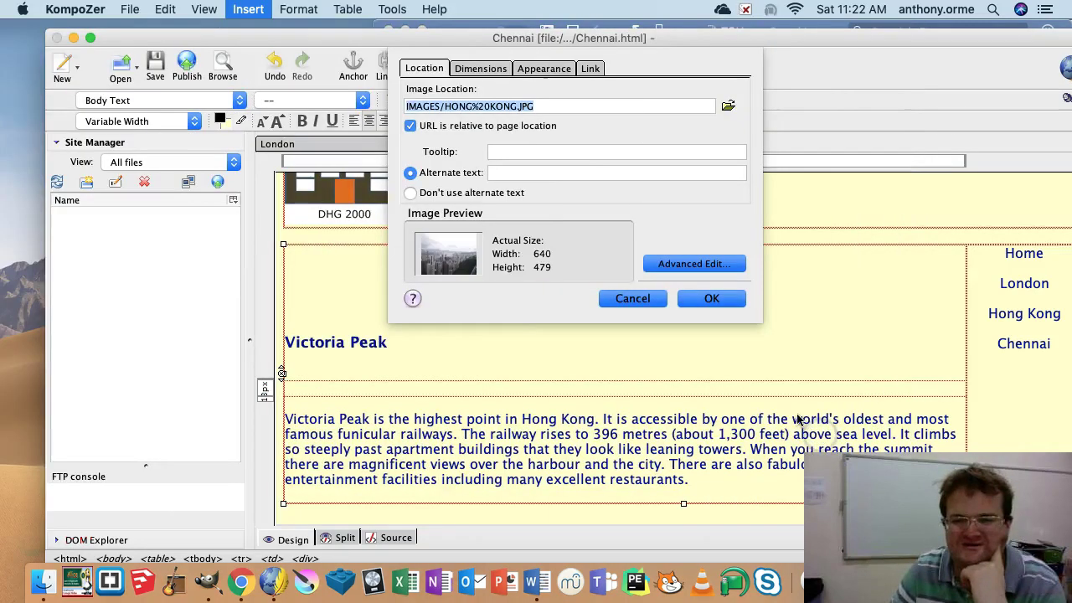
# Insert the Hong Kong image without alternate text and at its actual size
pyautogui.click(712, 299)
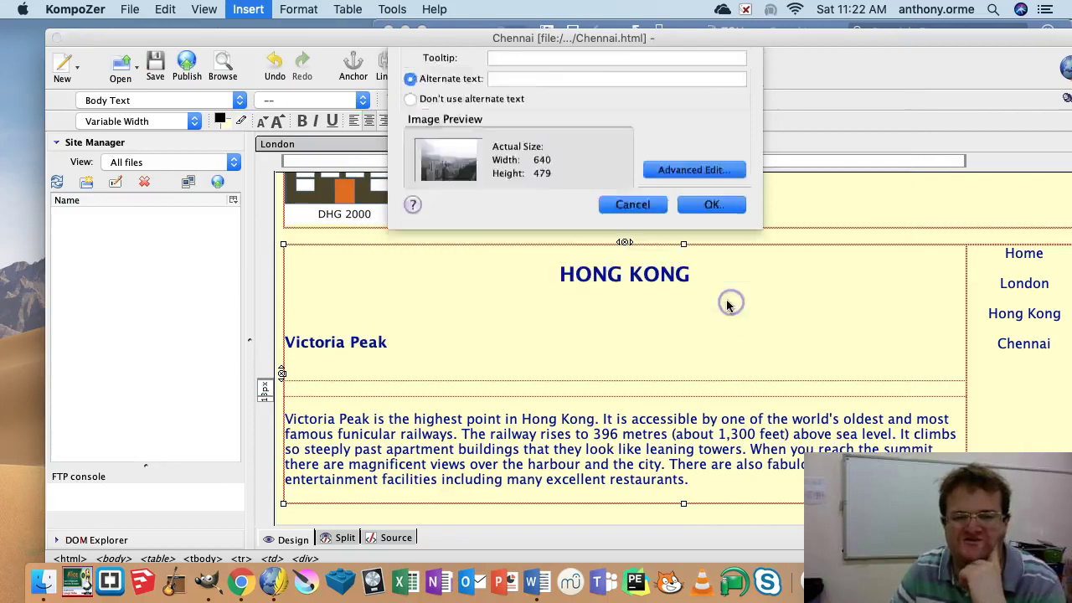
pyautogui.click(719, 171)
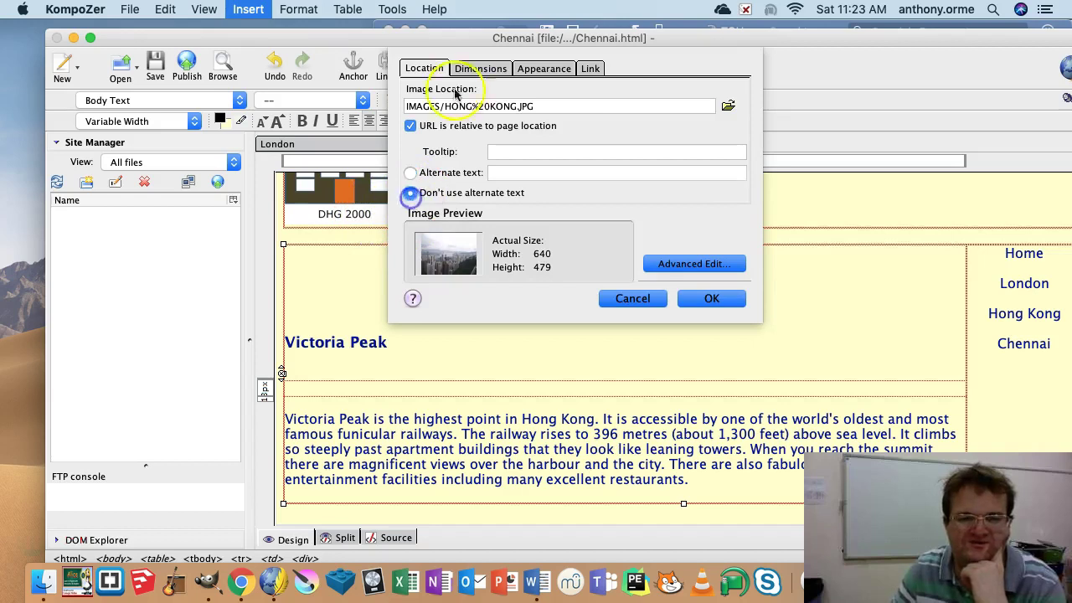
pyautogui.click(470, 69)
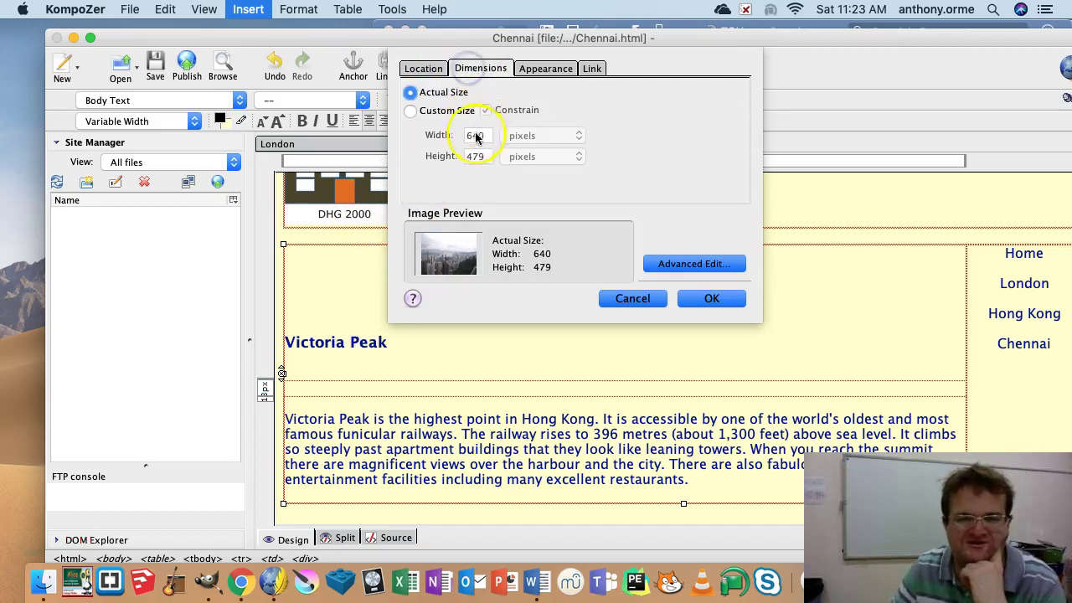
pyautogui.click(714, 301)
pyautogui.scroll(-5, 677, 360)
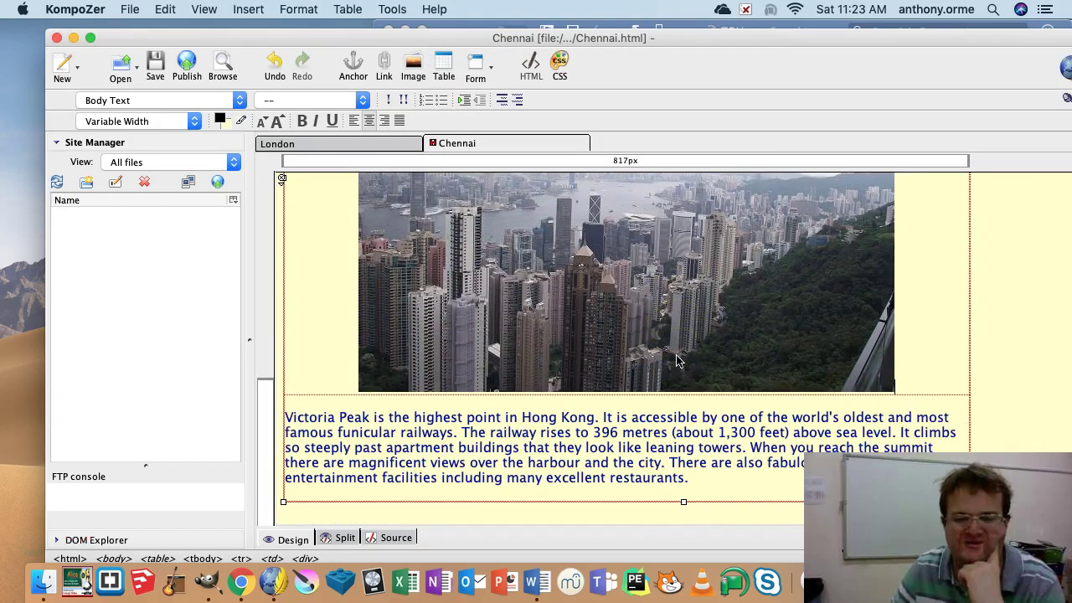
pyautogui.scroll(5, 677, 360)
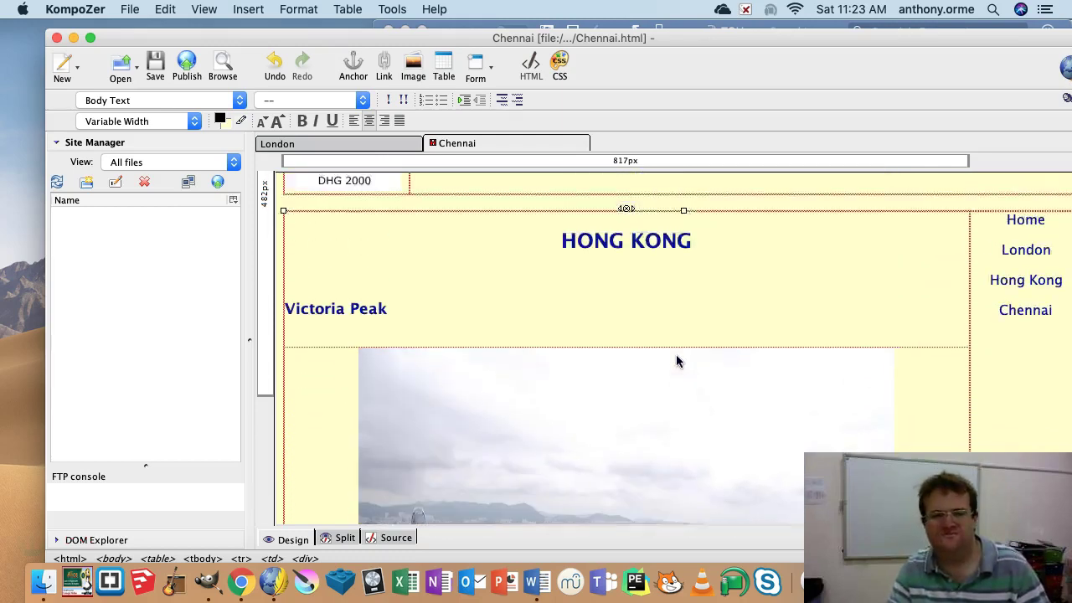
# Save the page as HongKong.html in the Task 3 - 2015 folder with the page title Hong Kong
pyautogui.scroll(2, 677, 360)
pyautogui.click(134, 11)
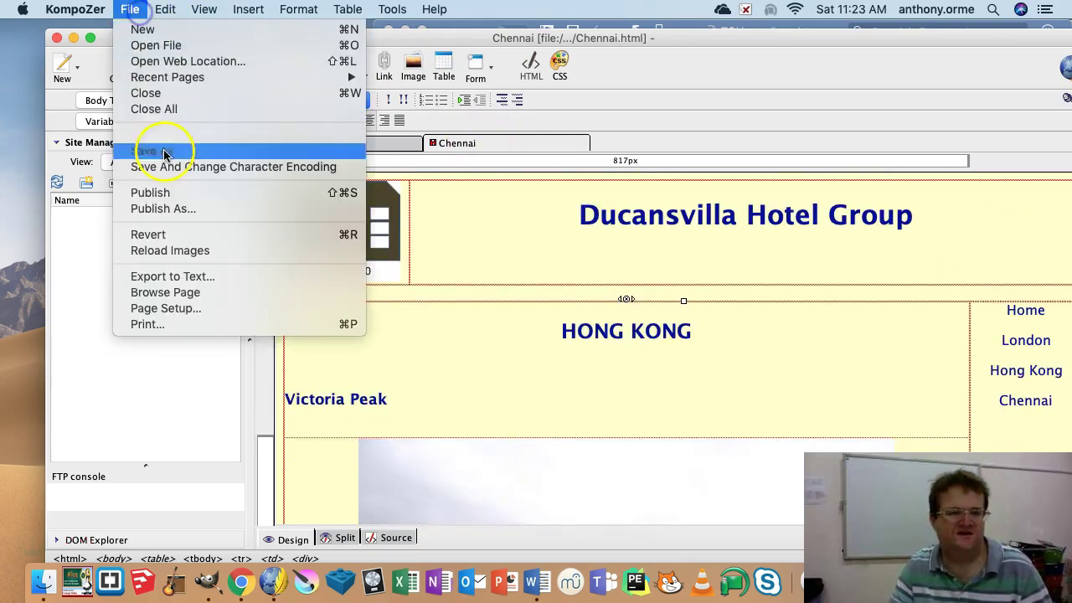
pyautogui.click(169, 165)
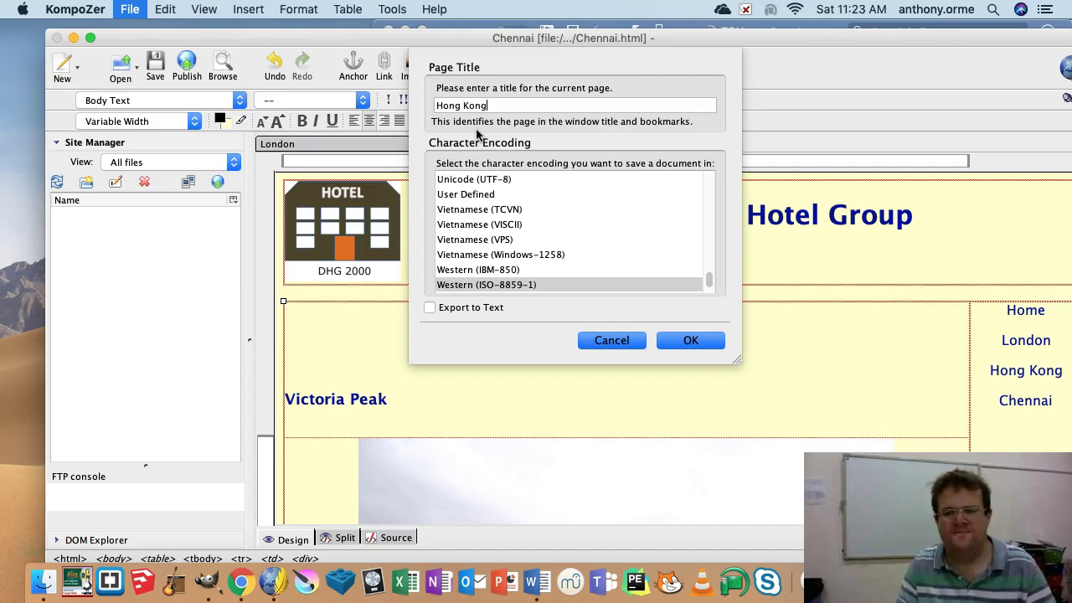
pyautogui.click(692, 342)
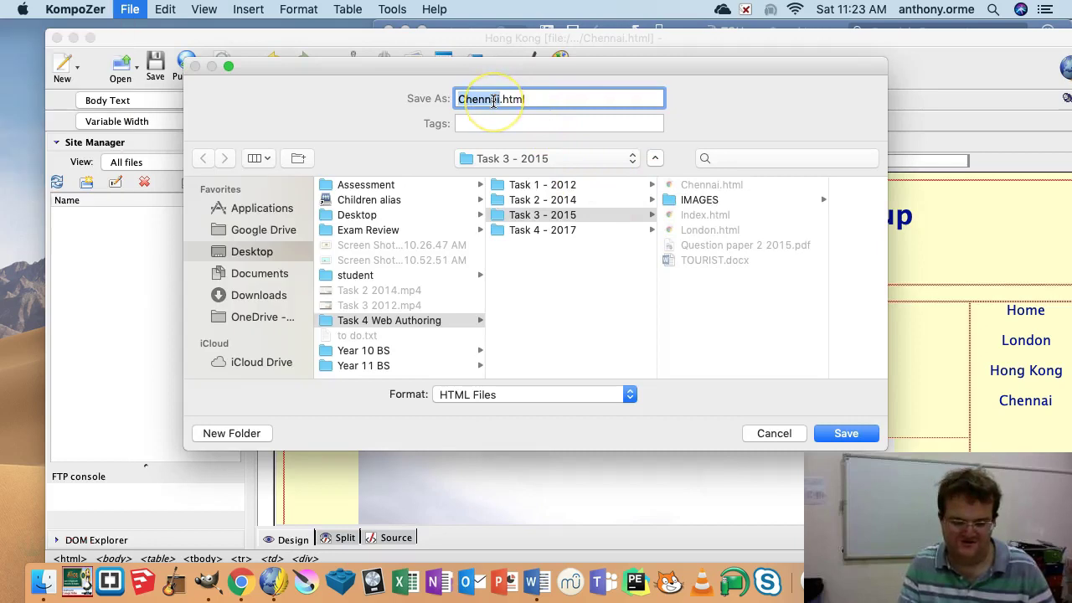
pyautogui.write('HongKong')
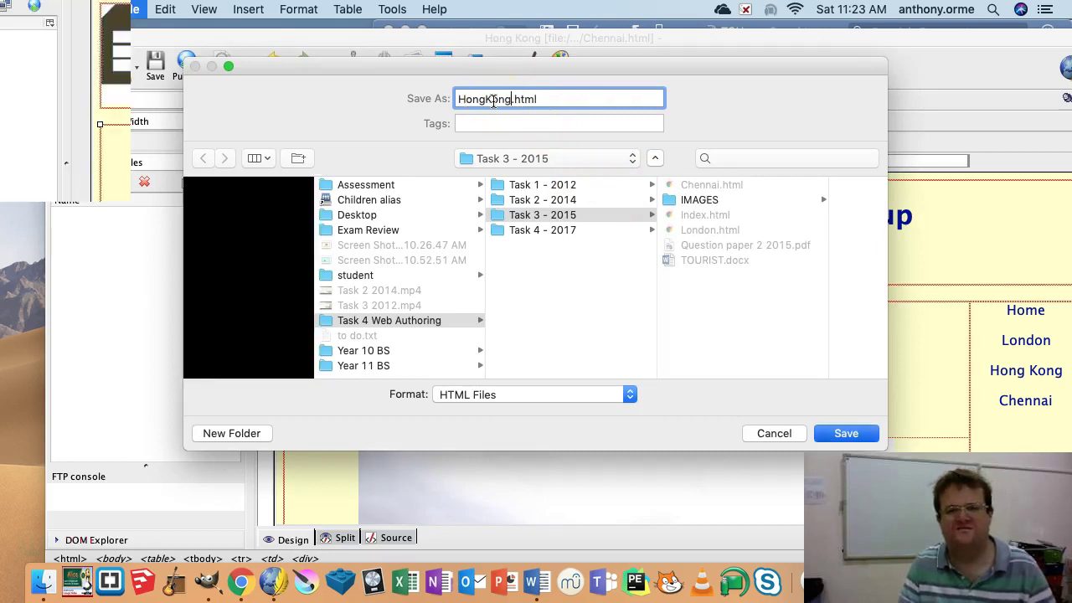
pyautogui.press('Return')
# Open the home page file Index.html from the Task 3 - 2015 folder
pyautogui.moveTo(576, 38); pyautogui.dragTo(584, 10)
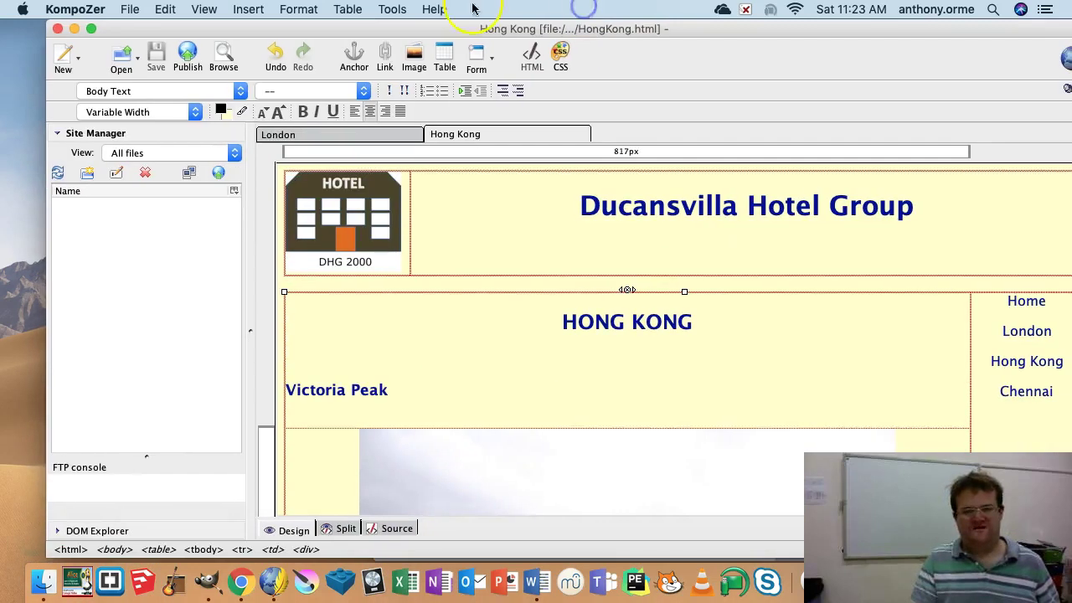
pyautogui.click(130, 10)
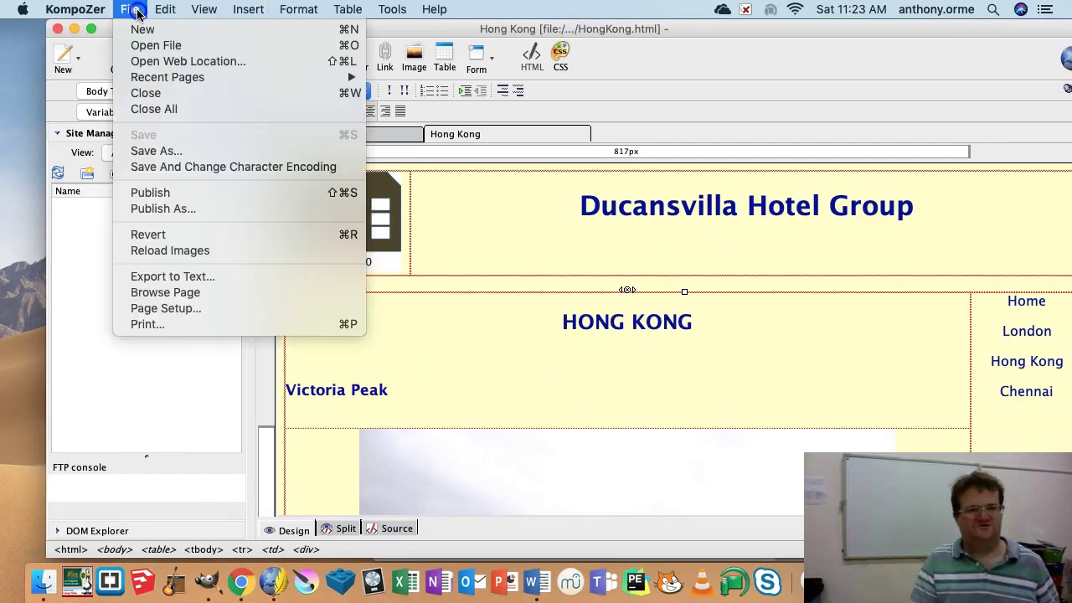
pyautogui.click(175, 47)
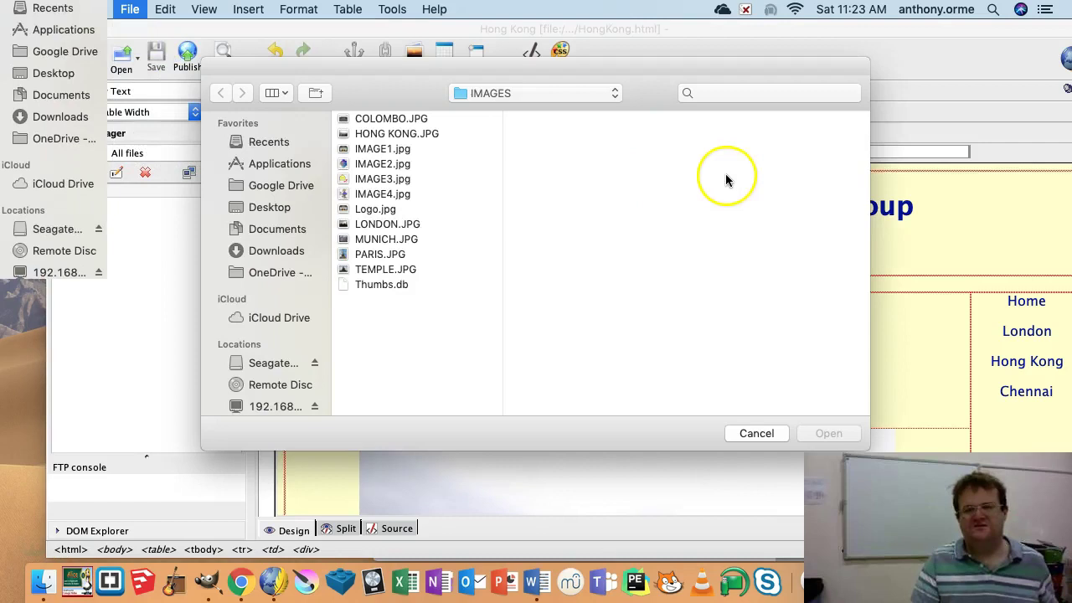
pyautogui.hscroll(-3, 728, 178)
pyautogui.doubleClick(735, 166)
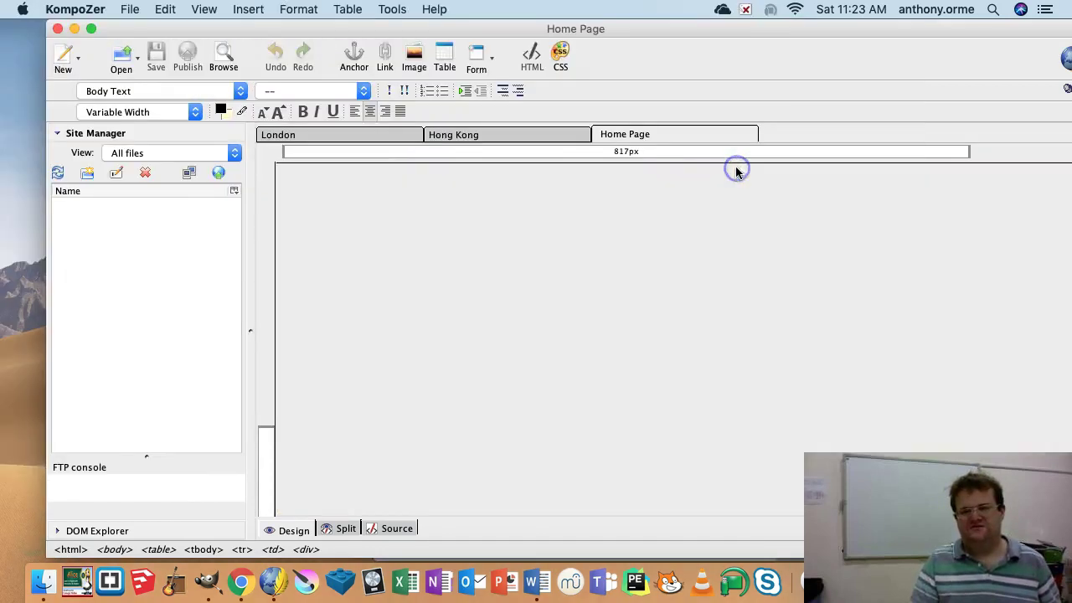
# Open Chennai.html from the Task 3 - 2015 folder inside Task 4 Web Authoring on the Desktop
pyautogui.click(128, 8)
pyautogui.click(167, 42)
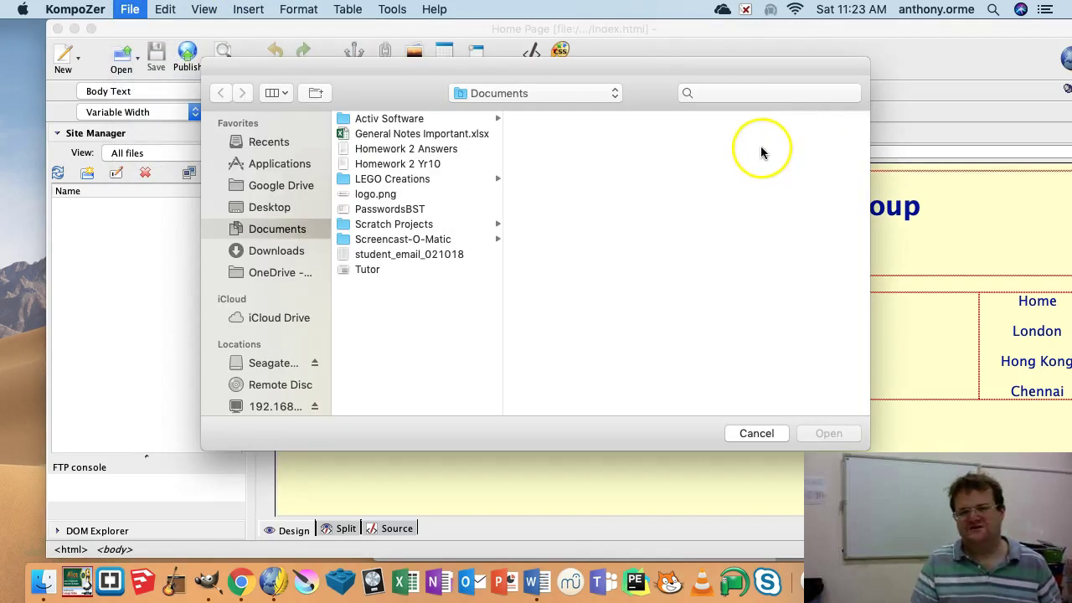
pyautogui.click(270, 207)
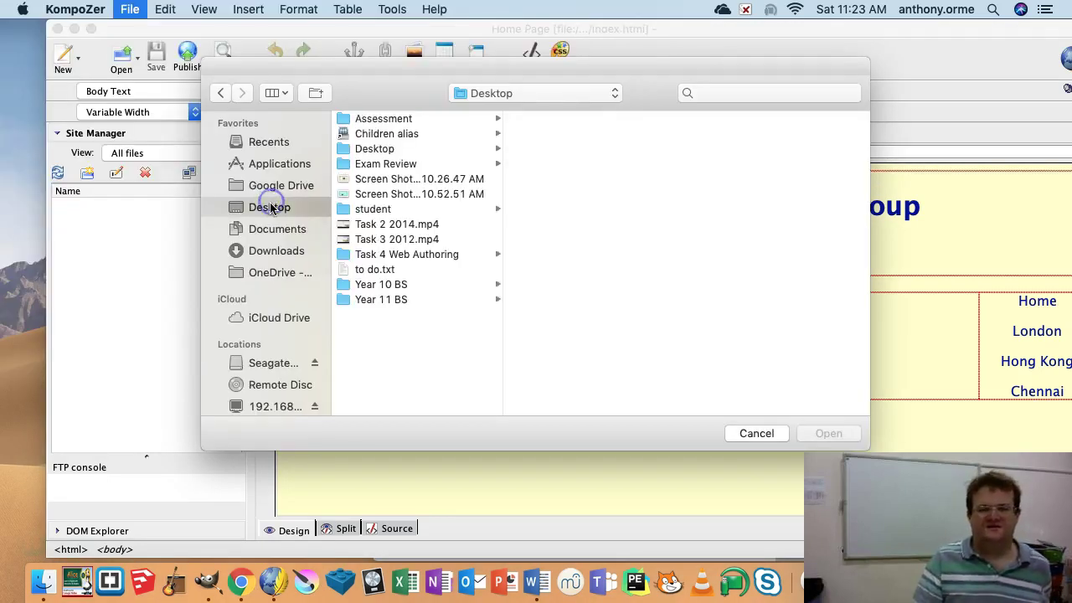
pyautogui.click(403, 258)
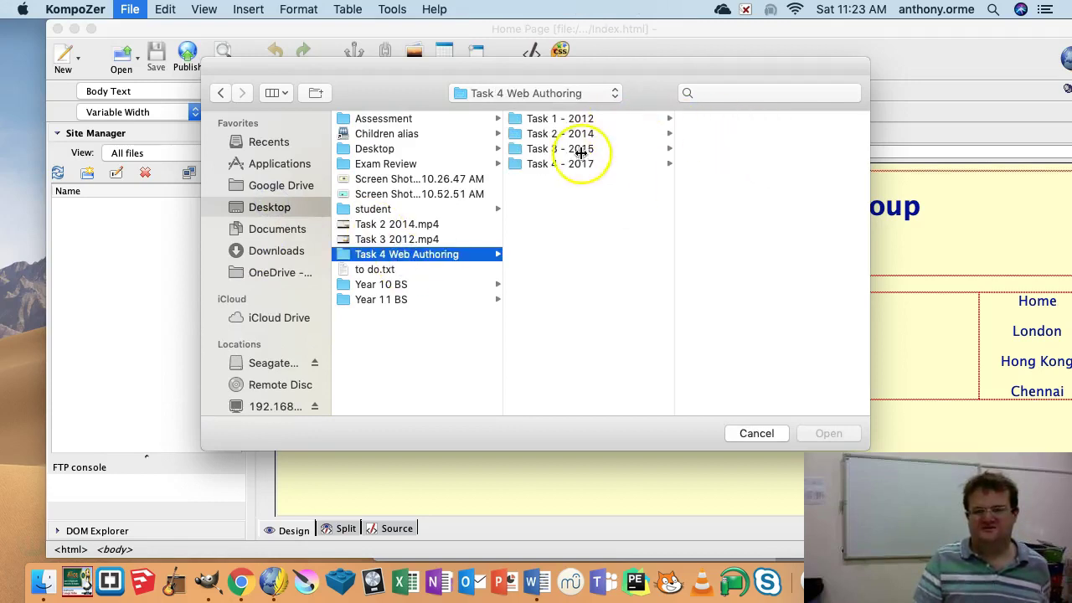
pyautogui.click(580, 148)
pyautogui.click(734, 119)
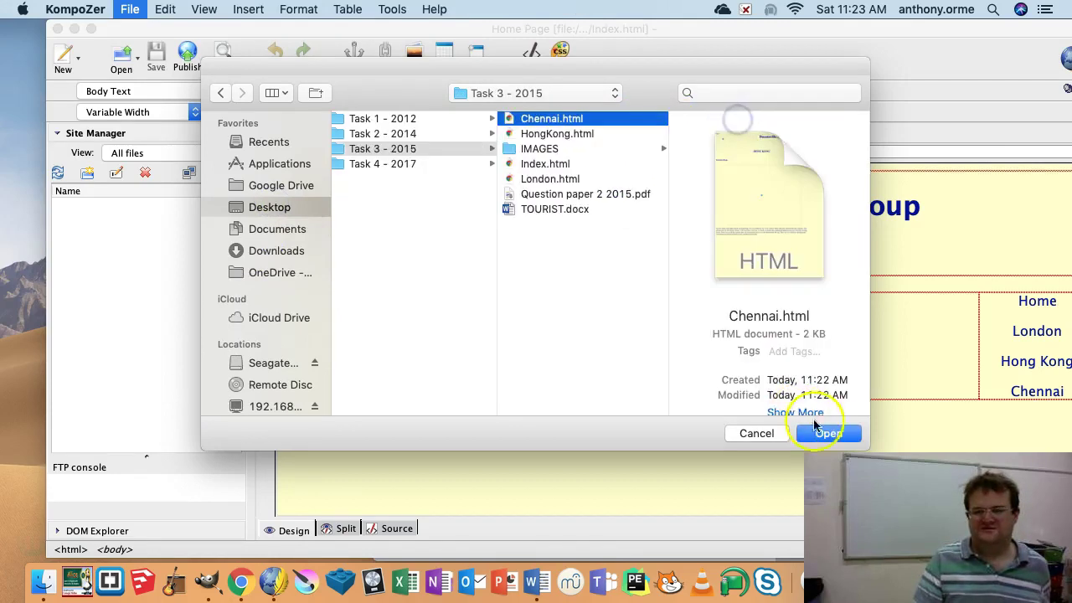
pyautogui.click(826, 430)
# Move the web editor window aside and switch to the Finder window showing the Task 3 - 2015 folder
pyautogui.scroll(-3, 549, 288)
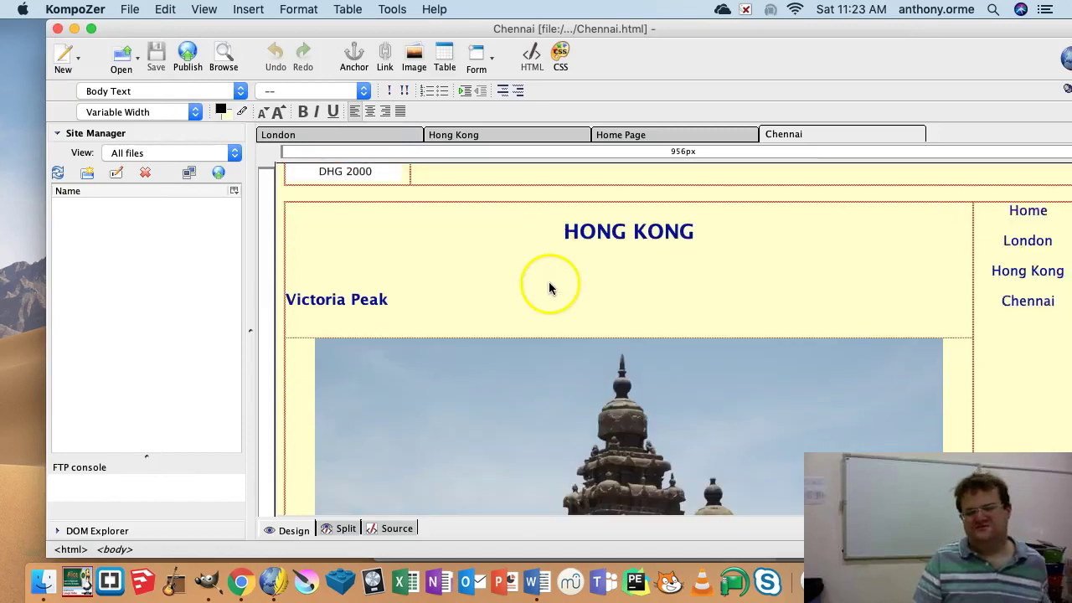
pyautogui.moveTo(557, 21); pyautogui.dragTo(304, 318)
pyautogui.click(769, 240)
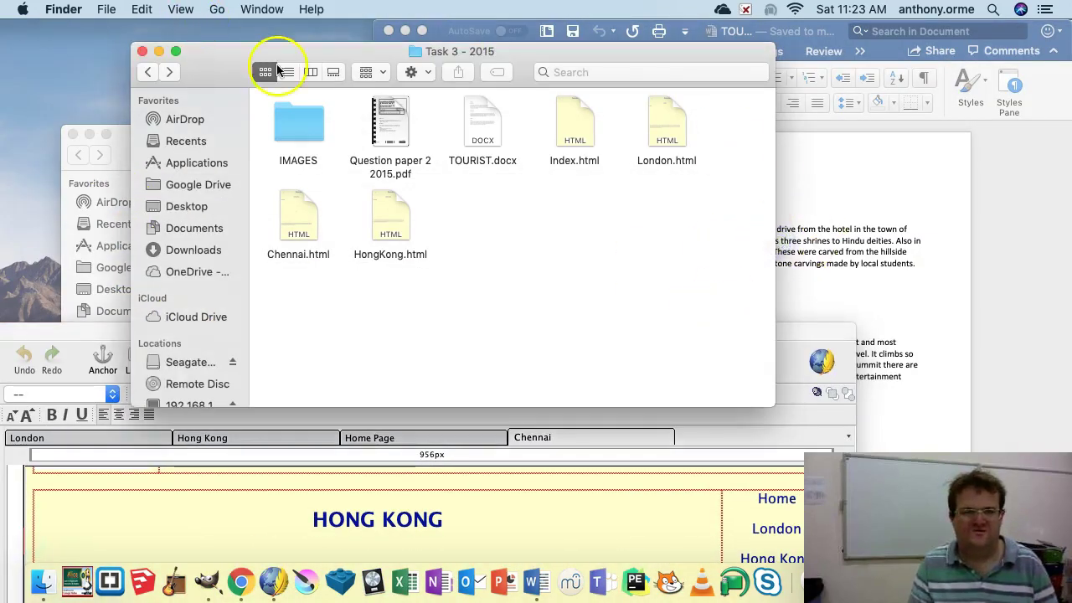
# Change the Chennai page's main heading from HONG KONG to Chennai and the Victoria Peak subheading to Shore temple
pyautogui.moveTo(268, 42); pyautogui.dragTo(33, 20)
pyautogui.click(529, 340)
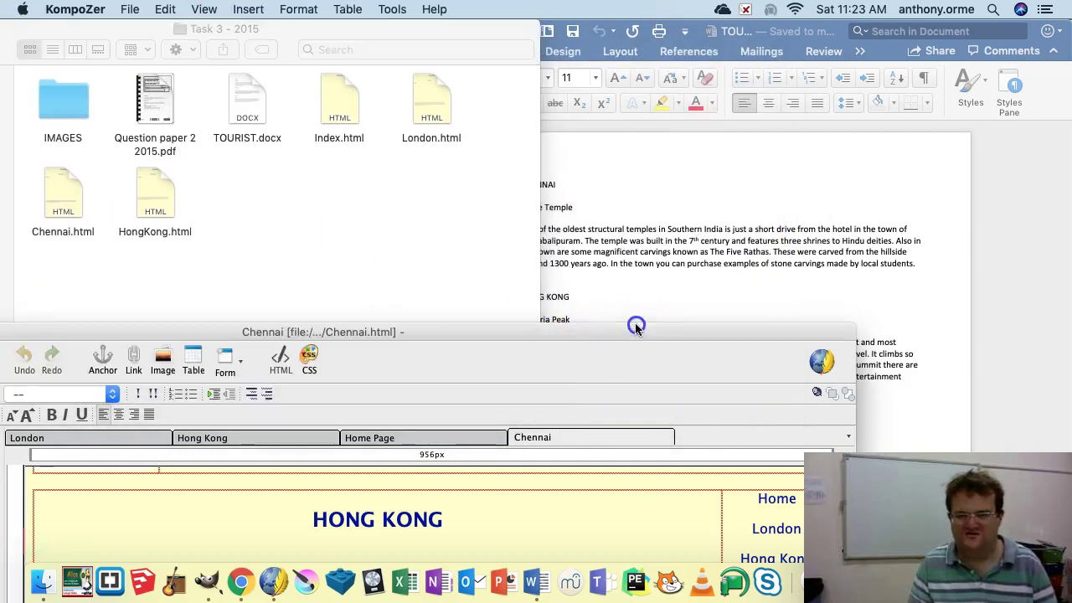
pyautogui.click(844, 298)
pyautogui.moveTo(320, 342); pyautogui.dragTo(483, 213)
pyautogui.click(613, 409)
pyautogui.moveTo(613, 407); pyautogui.dragTo(480, 403)
pyautogui.write('Channai')
pyautogui.press('BackSpace')
pyautogui.press('BackSpace')
pyautogui.press('BackSpace')
pyautogui.press('BackSpace')
pyautogui.press('BackSpace')
pyautogui.write('en')
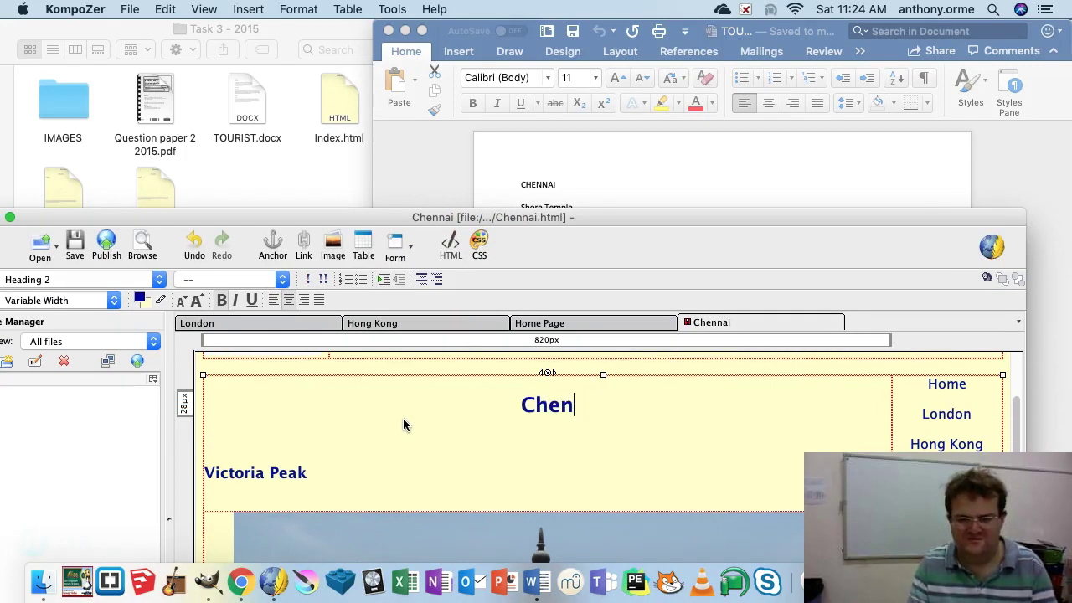
pyautogui.write('nai')
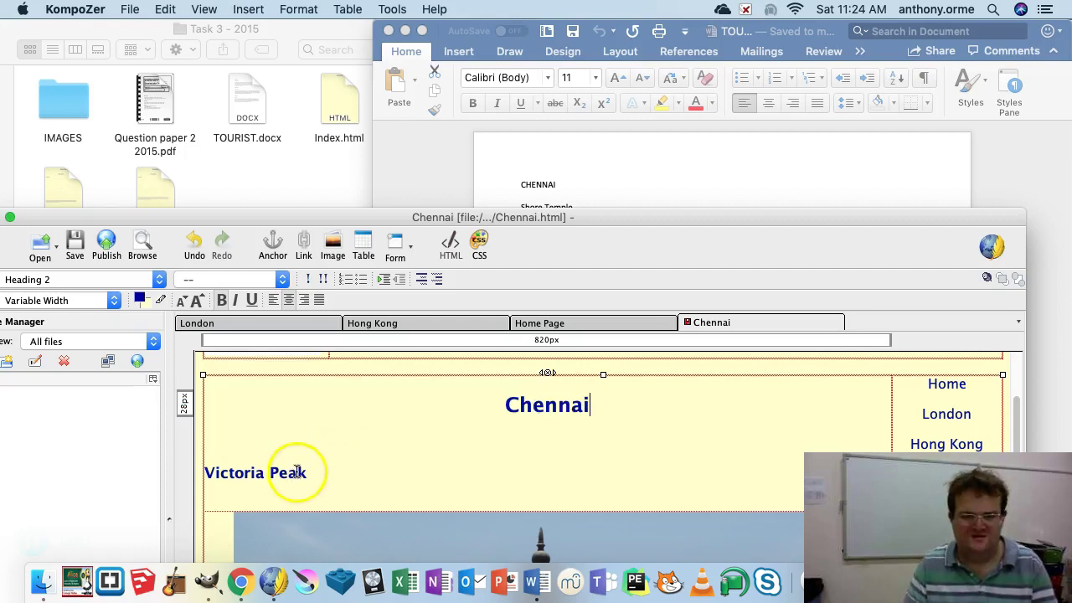
pyautogui.moveTo(308, 475); pyautogui.dragTo(211, 477)
pyautogui.write('Victo')
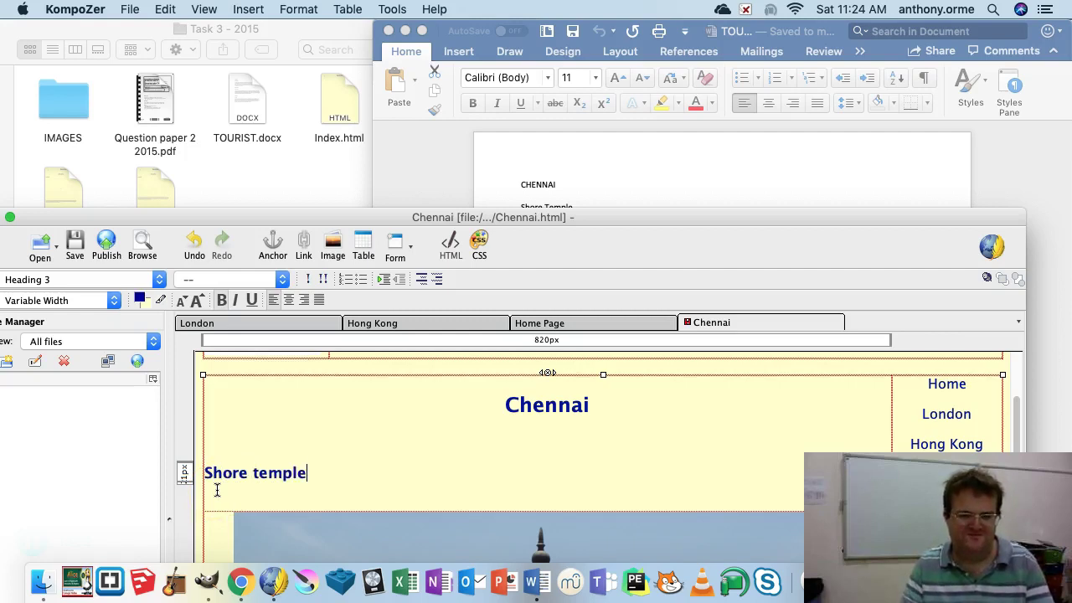
# Switch to the TOURIST document in Word and copy the Shore Temple description paragraph from the CHENNAI section
pyautogui.scroll(-5, 519, 553)
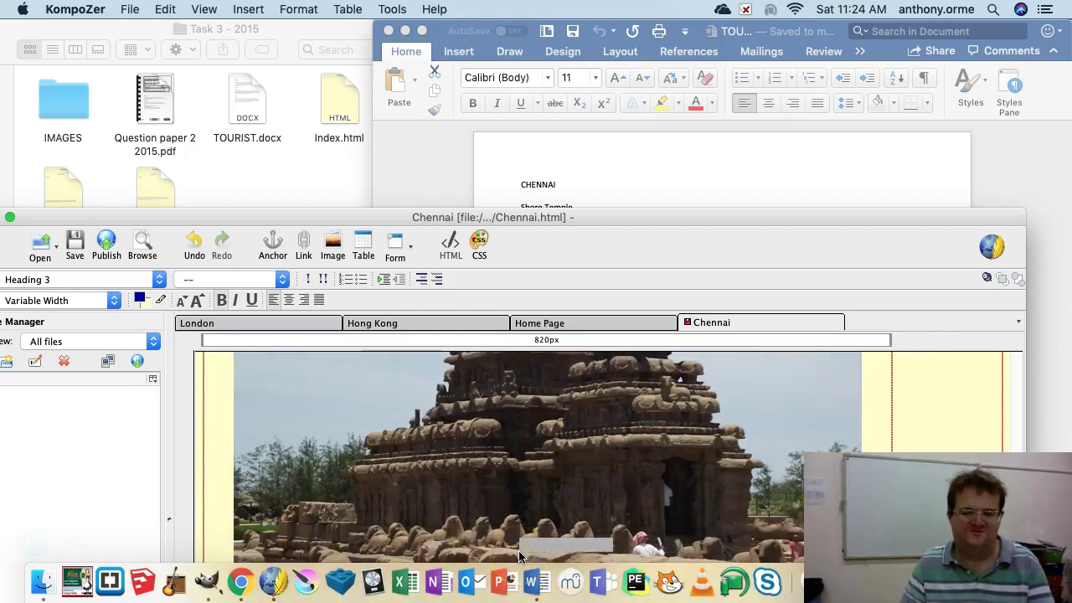
pyautogui.moveTo(487, 214); pyautogui.dragTo(461, 57)
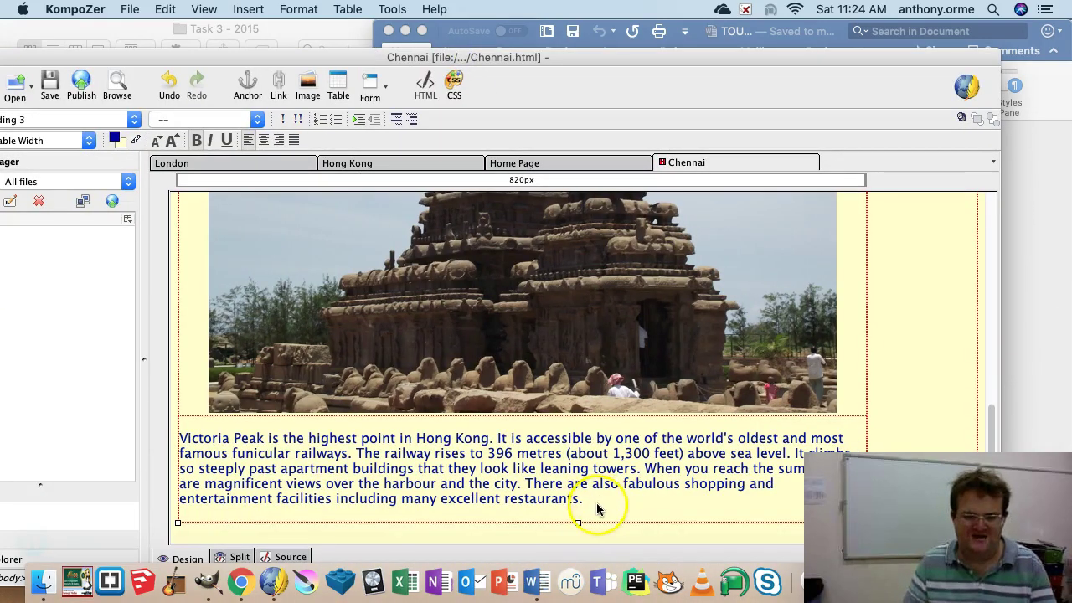
pyautogui.click(1069, 219)
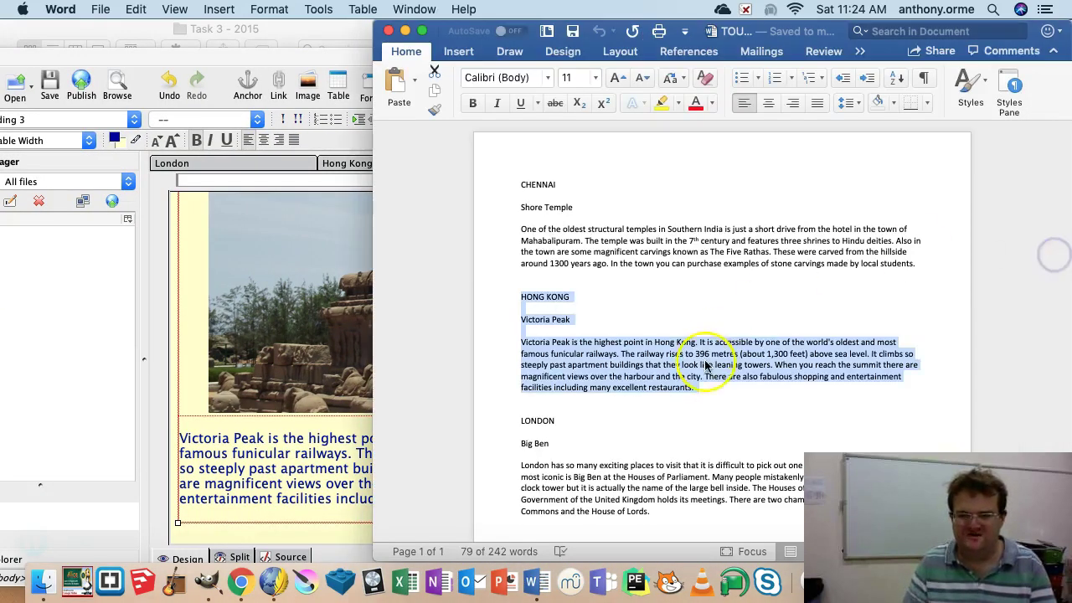
pyautogui.click(740, 335)
pyautogui.moveTo(916, 263); pyautogui.dragTo(529, 232)
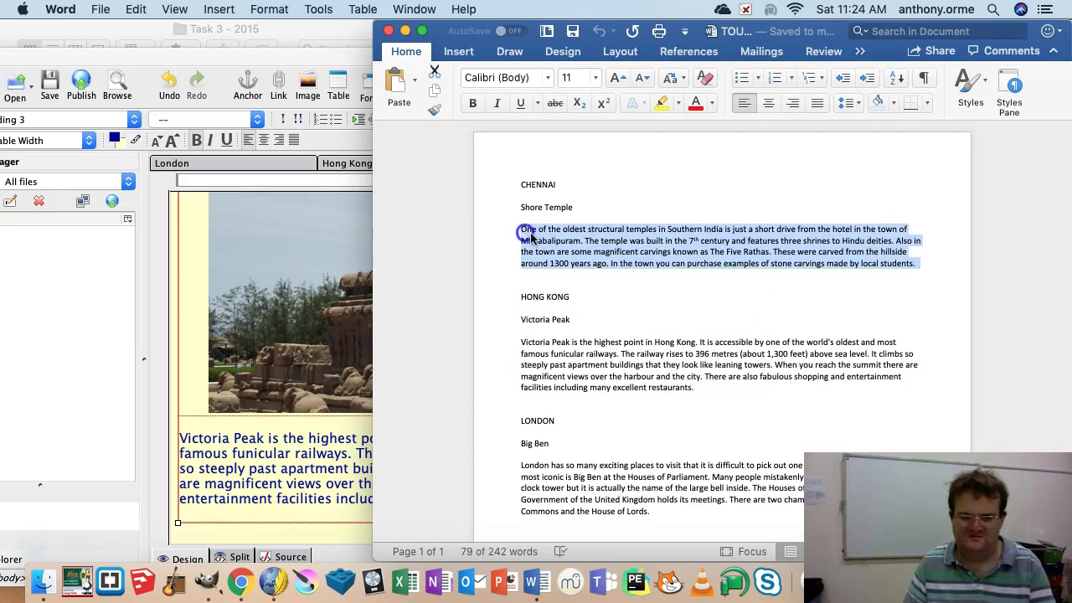
# Replace the Victoria Peak paragraph below the temple image on the Chennai page with the copied Shore Temple description
pyautogui.click(262, 459)
pyautogui.moveTo(553, 498); pyautogui.dragTo(159, 433)
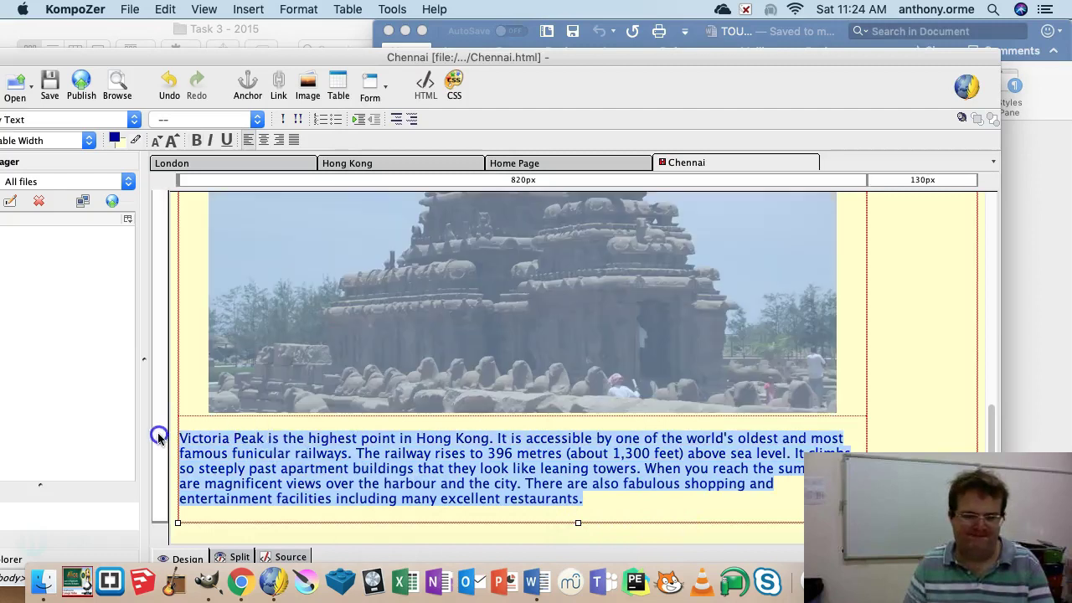
pyautogui.click(266, 446)
pyautogui.moveTo(587, 501); pyautogui.dragTo(199, 439)
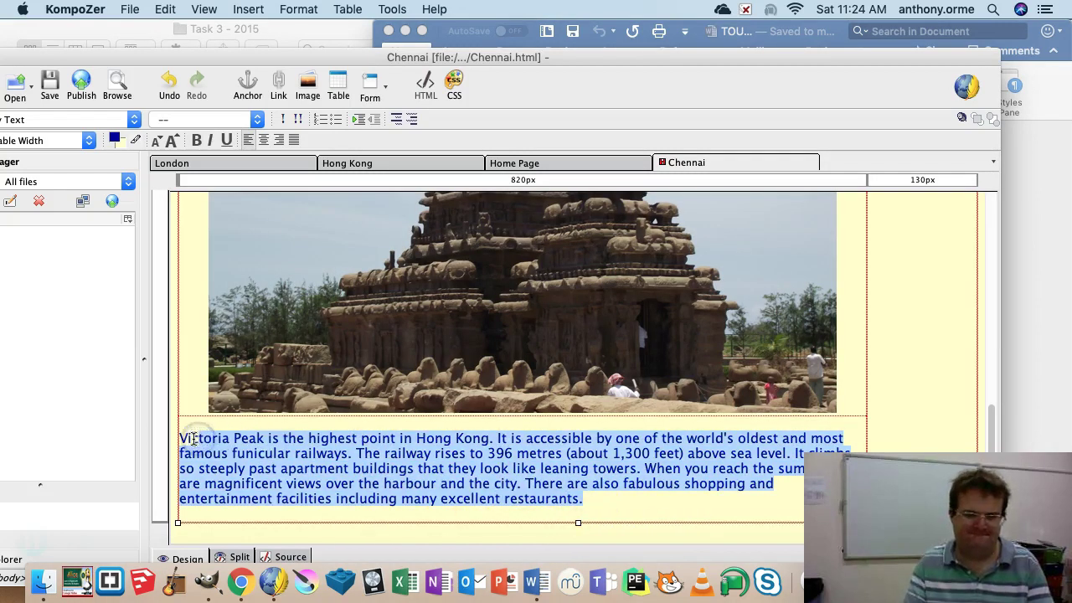
pyautogui.write('V')
pyautogui.press('super+v')
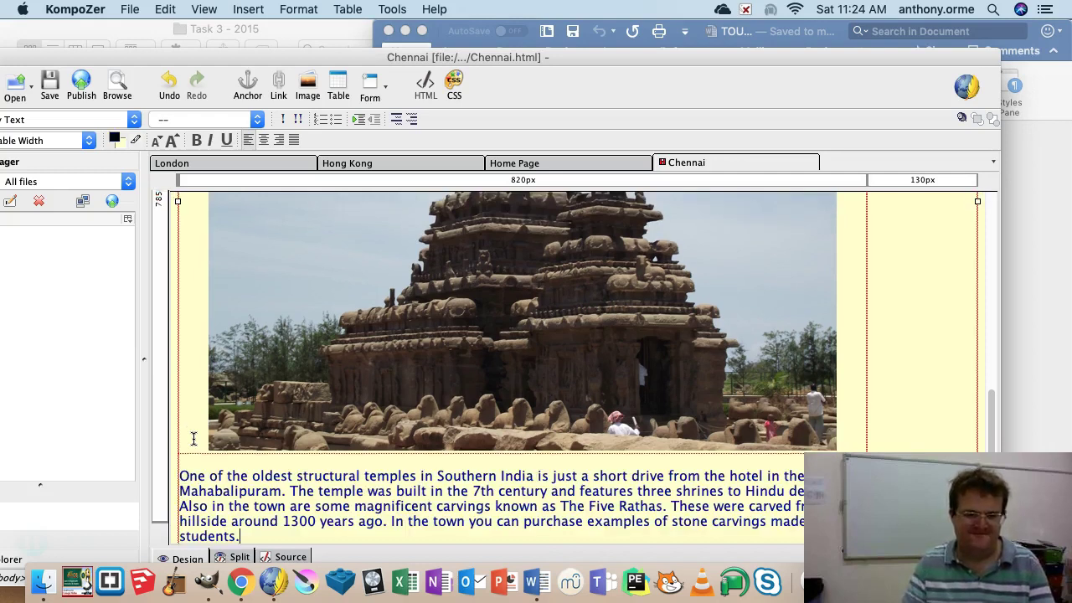
pyautogui.scroll(10, 546, 482)
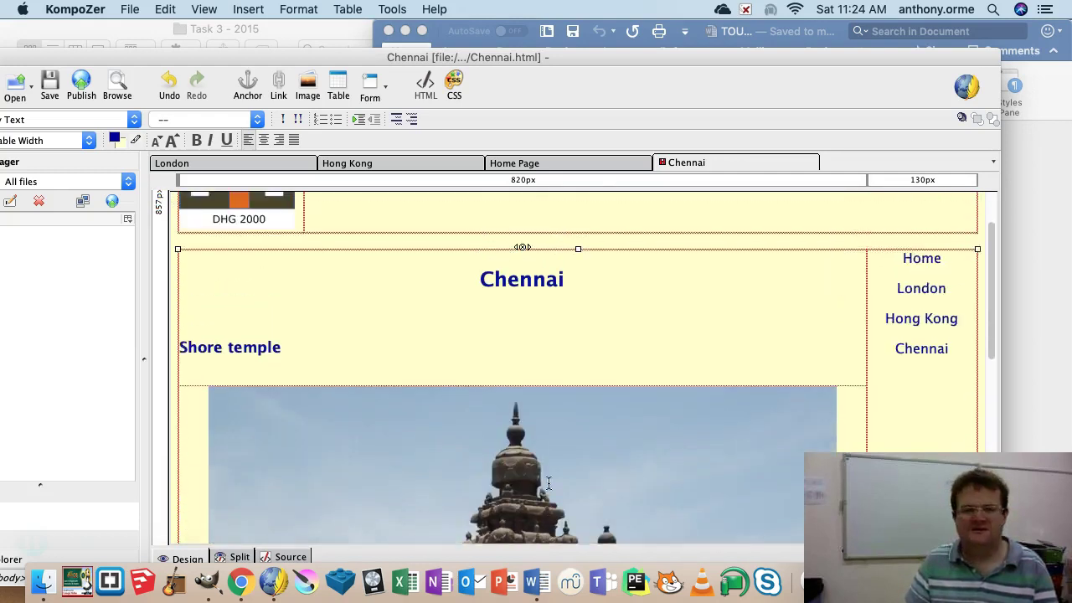
pyautogui.scroll(-10, 549, 483)
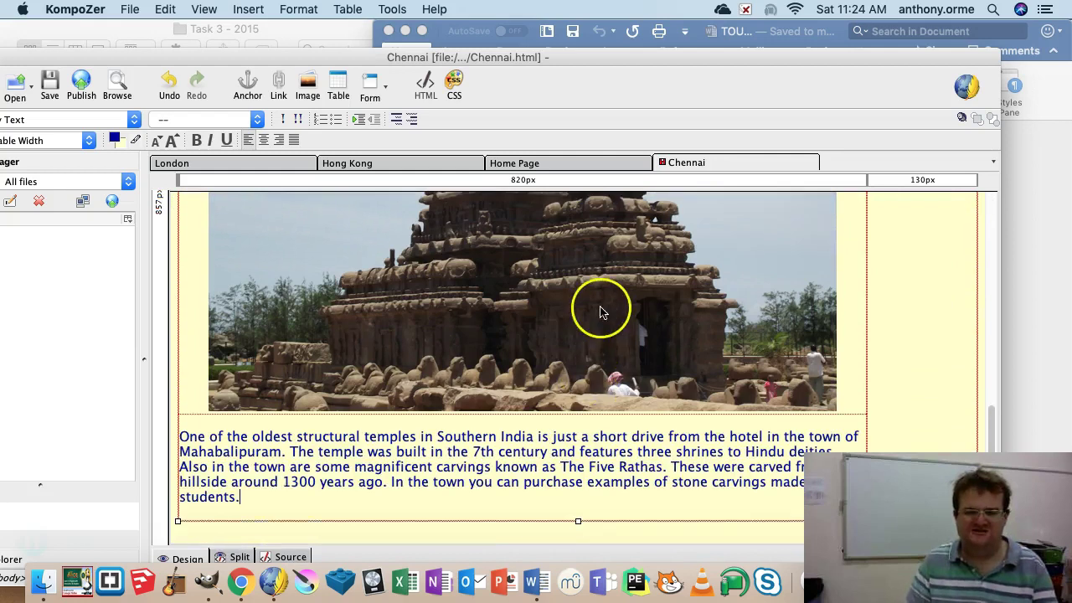
# Close the TOURIST document in Word and open TEMPLE.JPG from the IMAGES folder in GIMP
pyautogui.moveTo(578, 66); pyautogui.dragTo(607, 354)
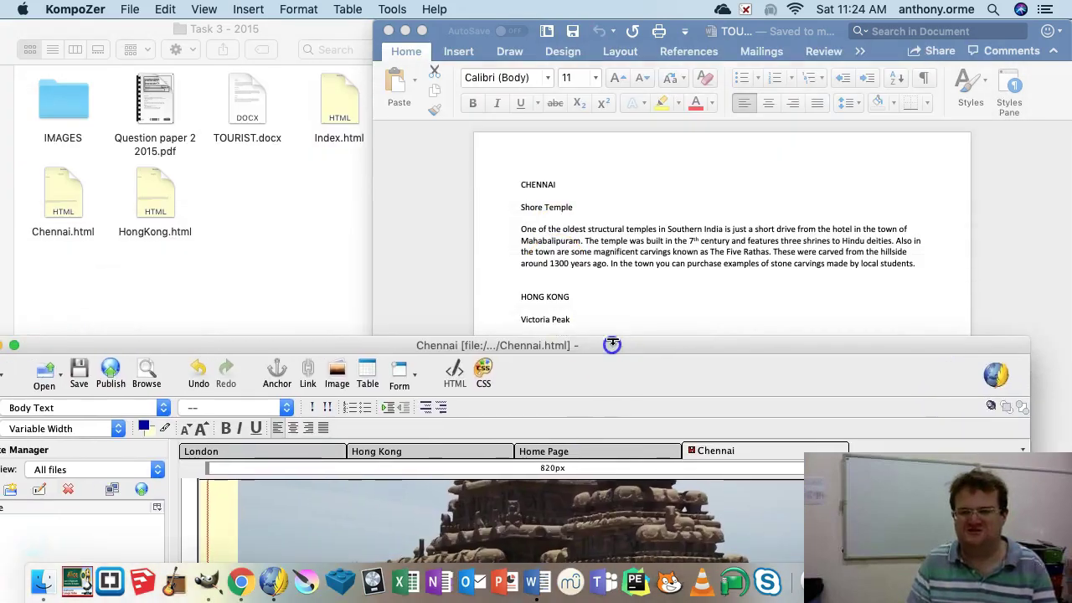
pyautogui.click(388, 30)
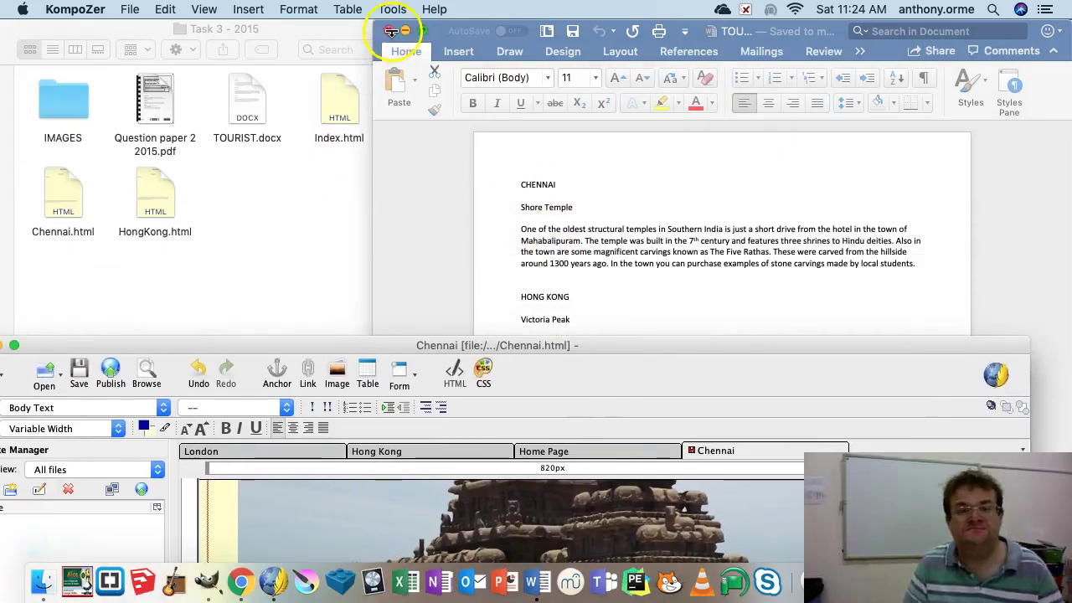
pyautogui.click(264, 191)
pyautogui.click(77, 105)
pyautogui.doubleClick(76, 105)
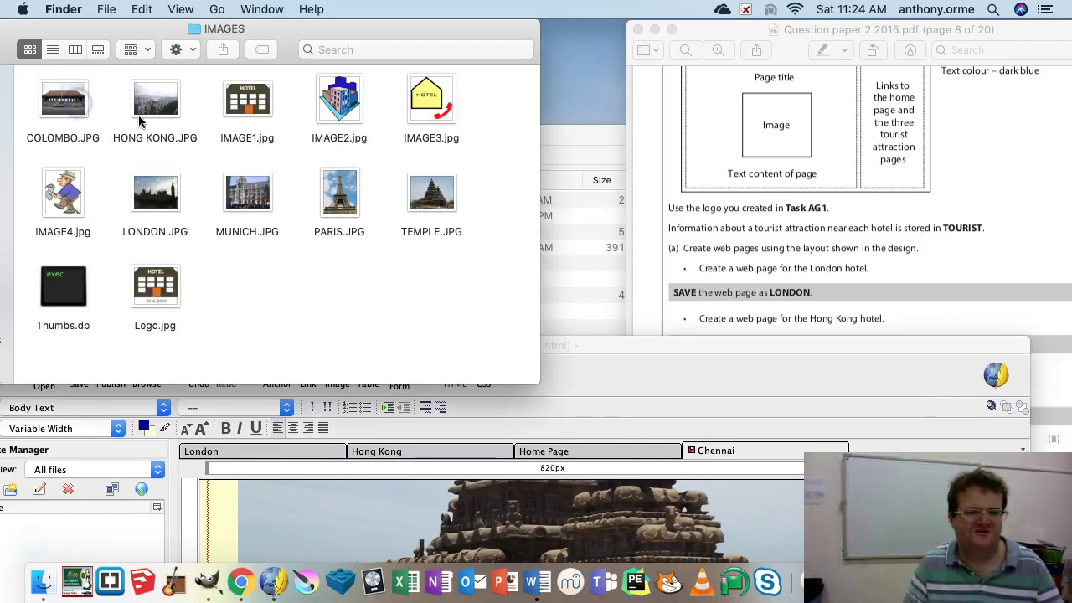
pyautogui.rightClick(438, 197)
pyautogui.moveTo(568, 198)
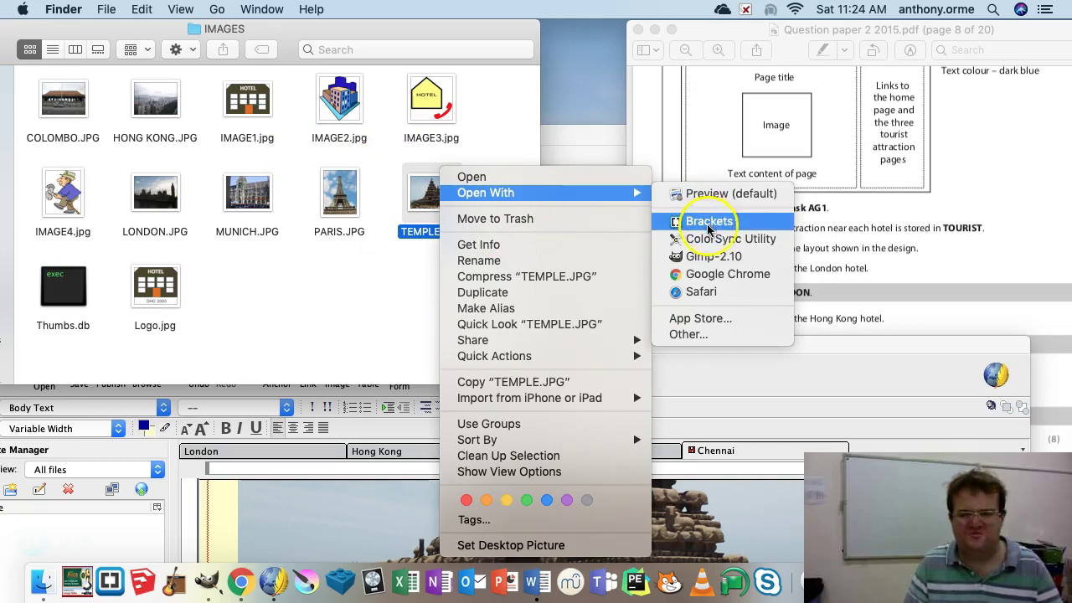
pyautogui.click(714, 256)
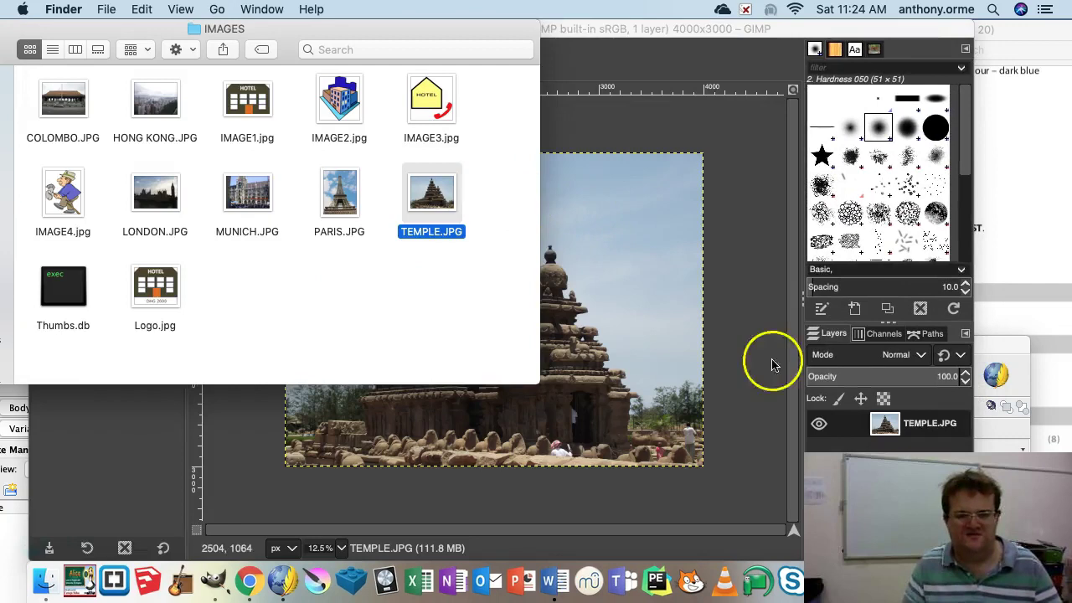
pyautogui.click(749, 323)
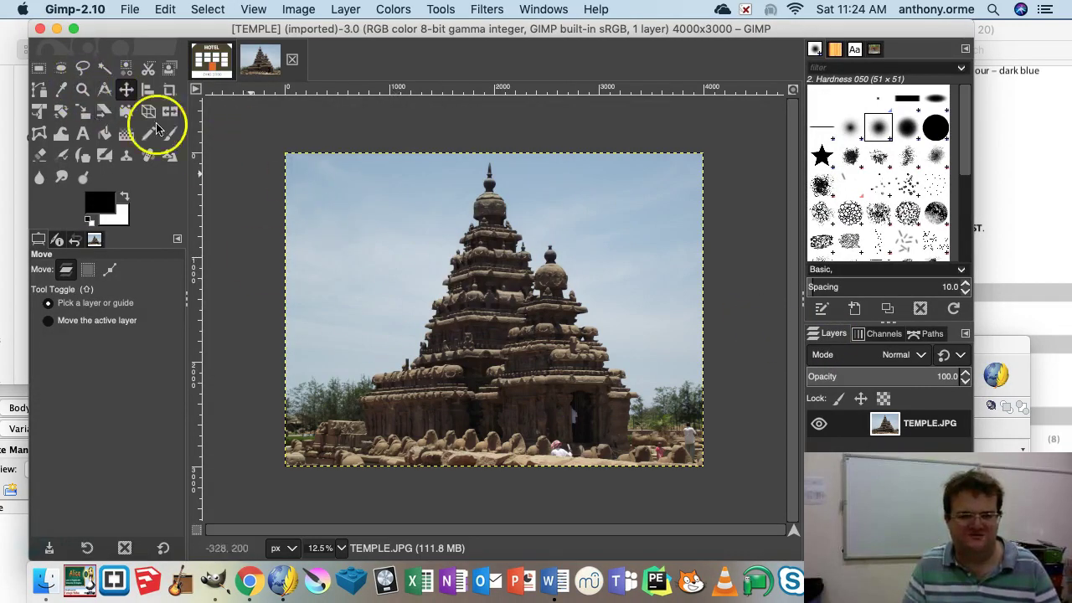
# Crop the image to a full-height rectangular selection around the temple, about 2696 by 2992 px
pyautogui.click(39, 69)
pyautogui.moveTo(357, 466); pyautogui.dragTo(640, 153)
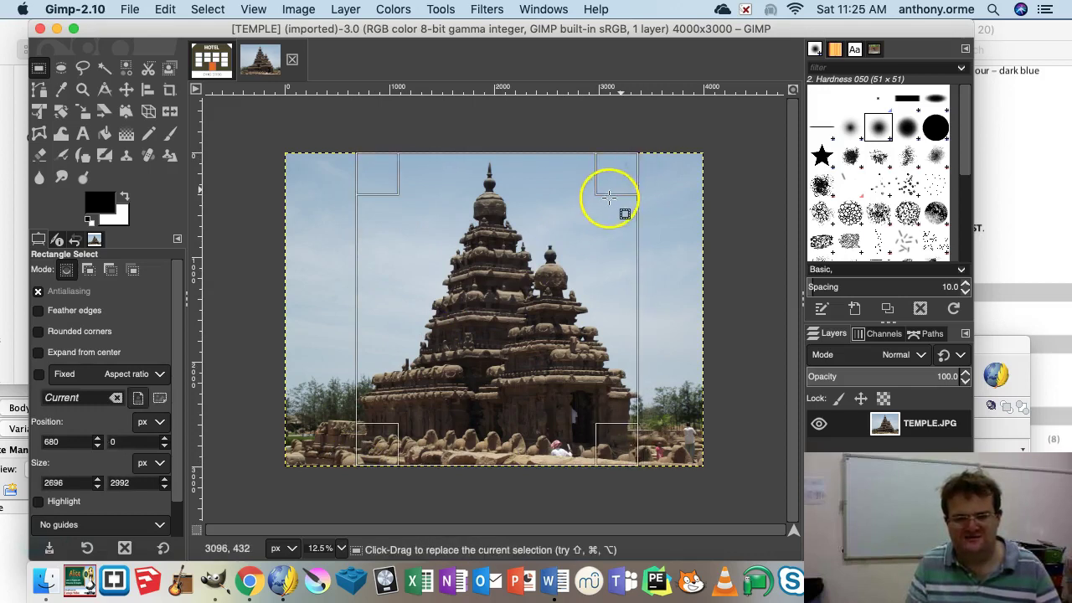
pyautogui.click(298, 10)
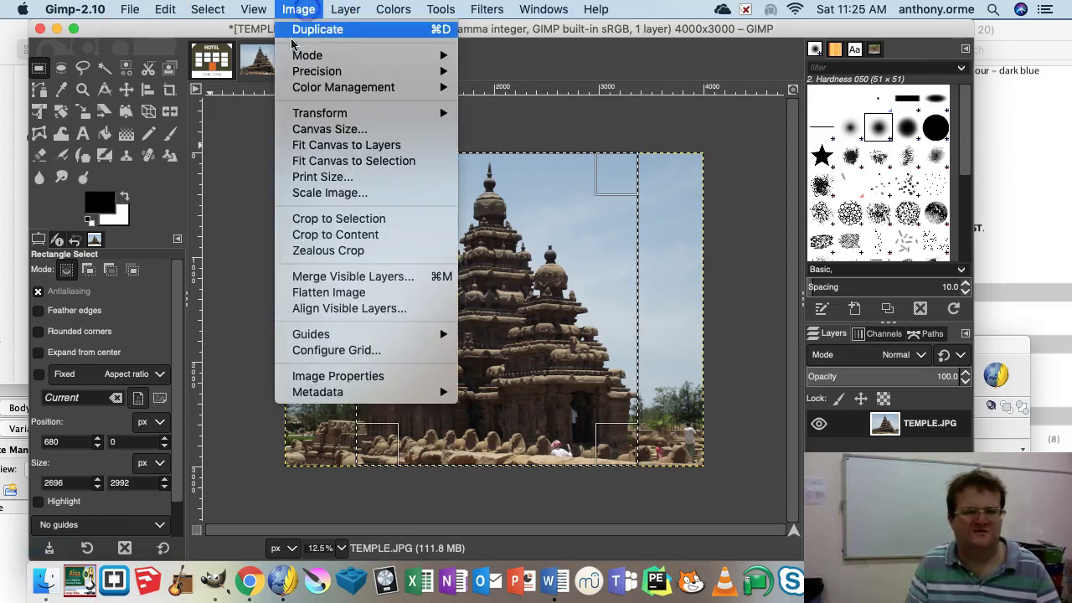
pyautogui.click(366, 220)
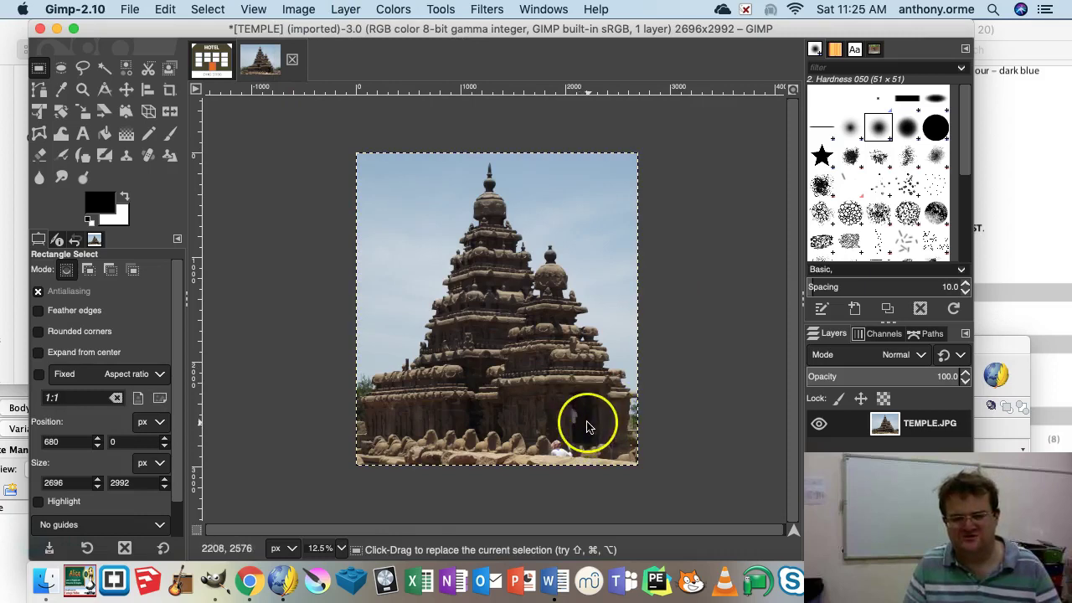
# Remove the person in the white shirt from the temple doorway by cloning the surrounding dark doorway area over the figure
pyautogui.press('shift')
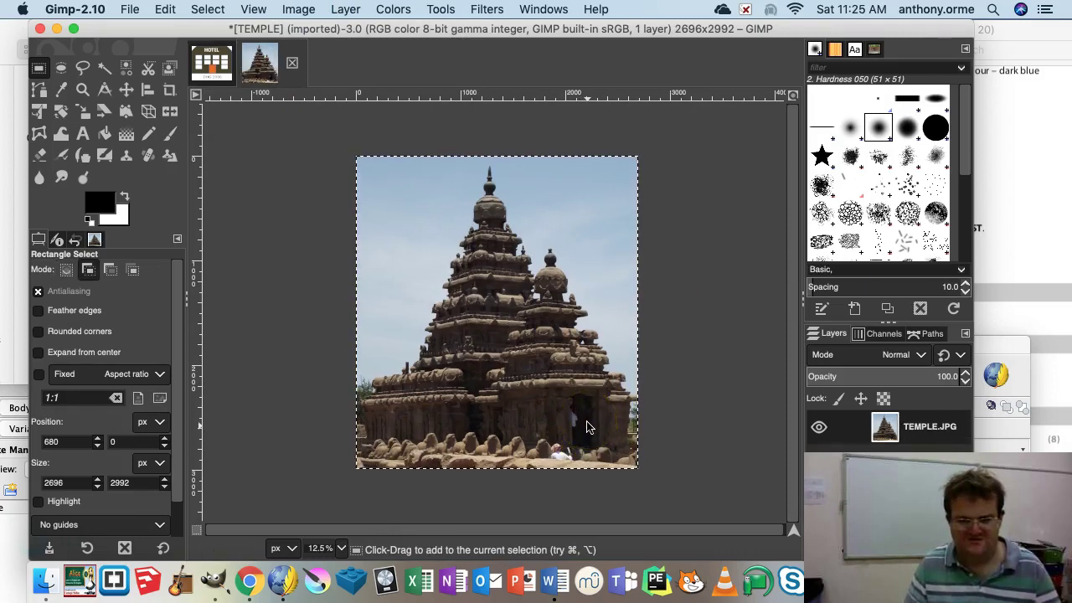
pyautogui.scroll(-5, 586, 427)
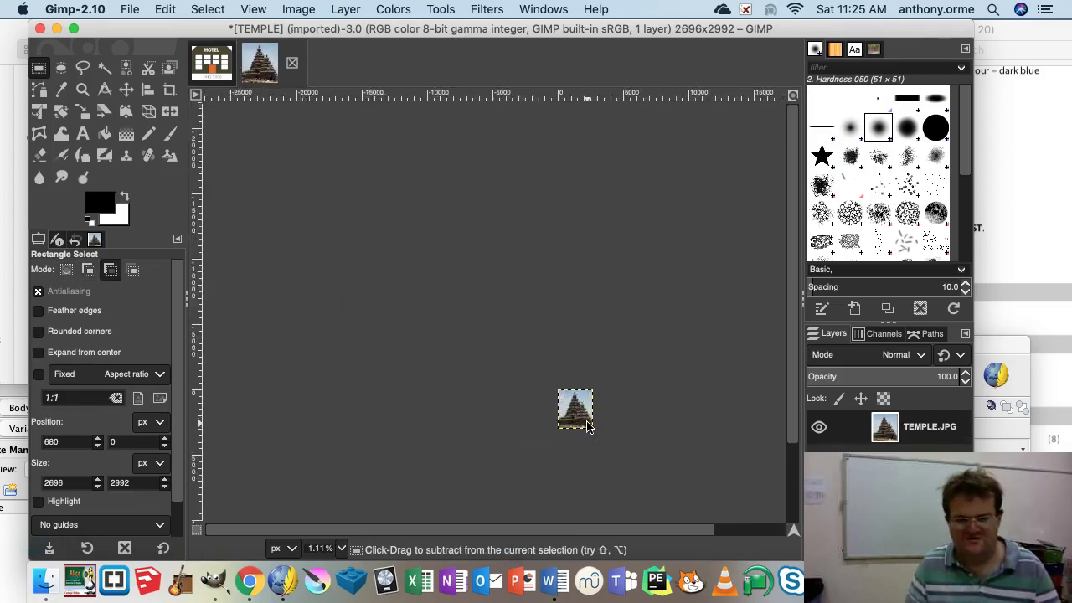
pyautogui.scroll(8, 586, 427)
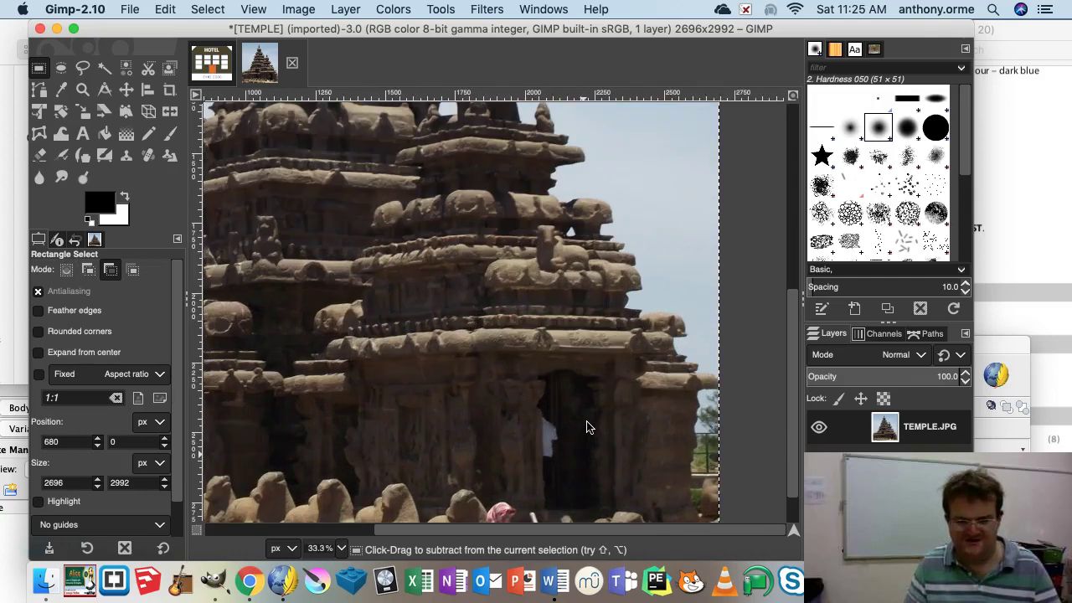
pyautogui.scroll(2, 586, 427)
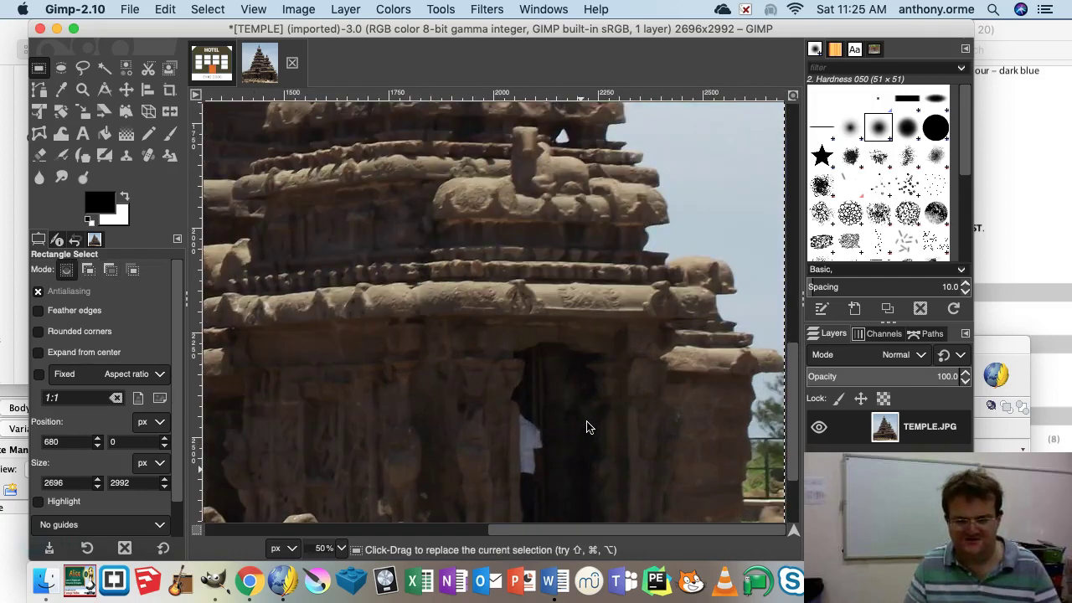
pyautogui.click(126, 156)
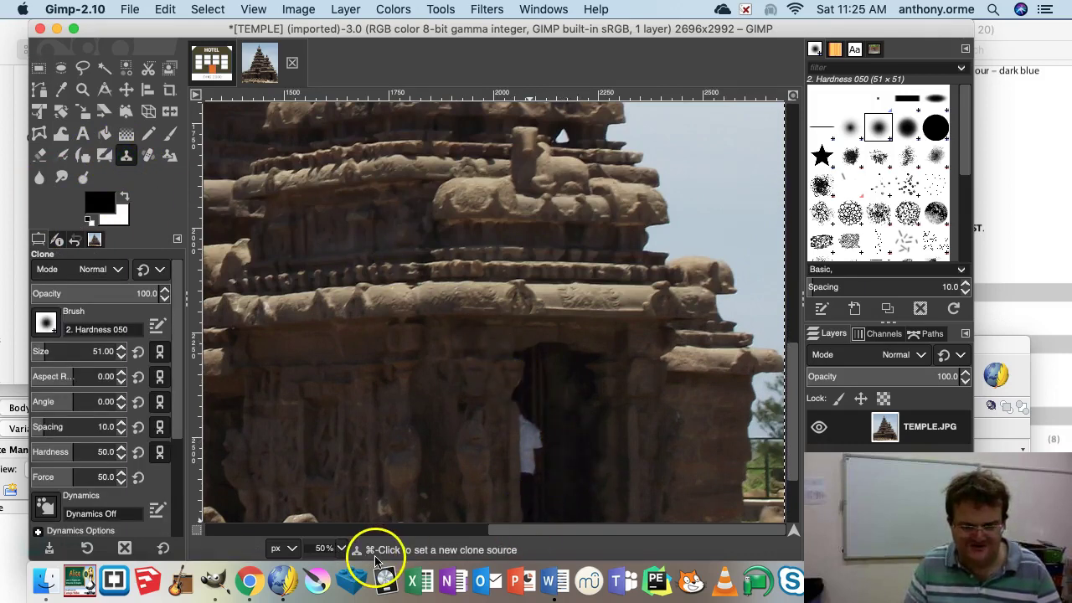
pyautogui.keyDown('super'); pyautogui.click(525, 398); pyautogui.keyUp('super')
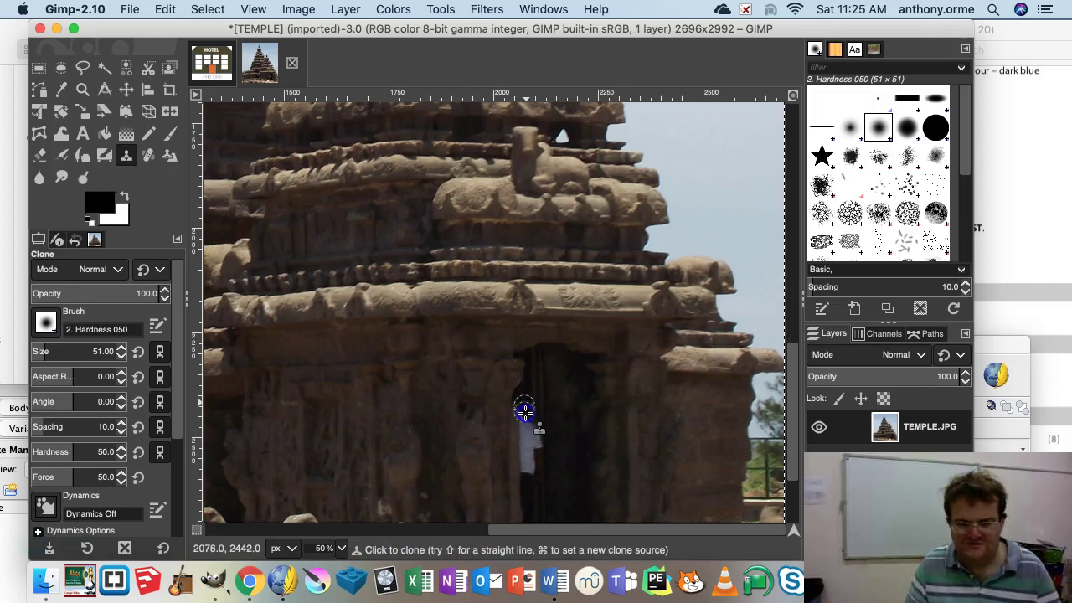
pyautogui.click(525, 403)
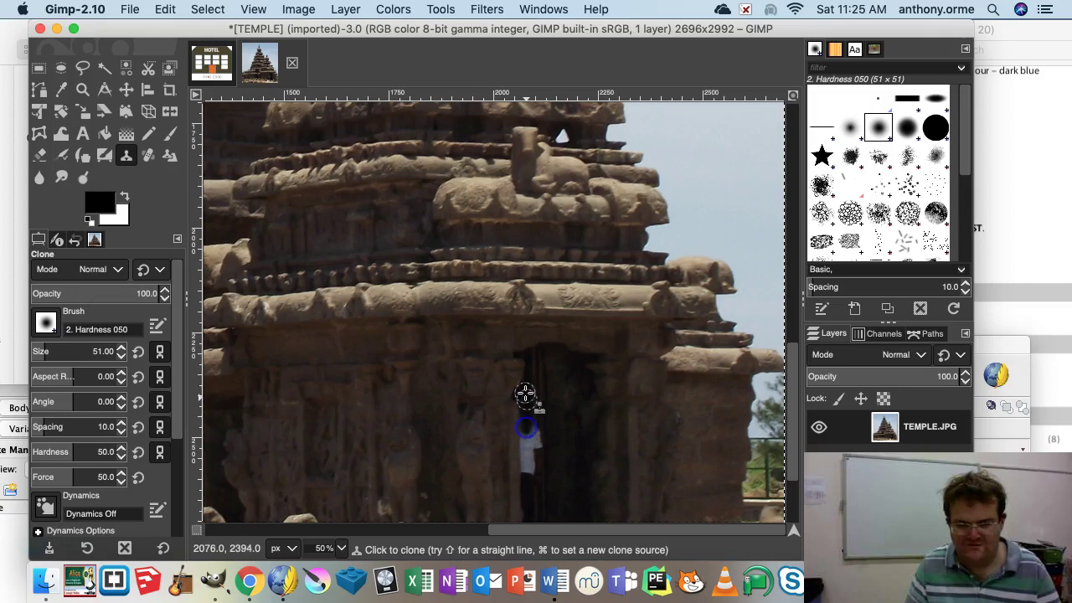
pyautogui.click(525, 394)
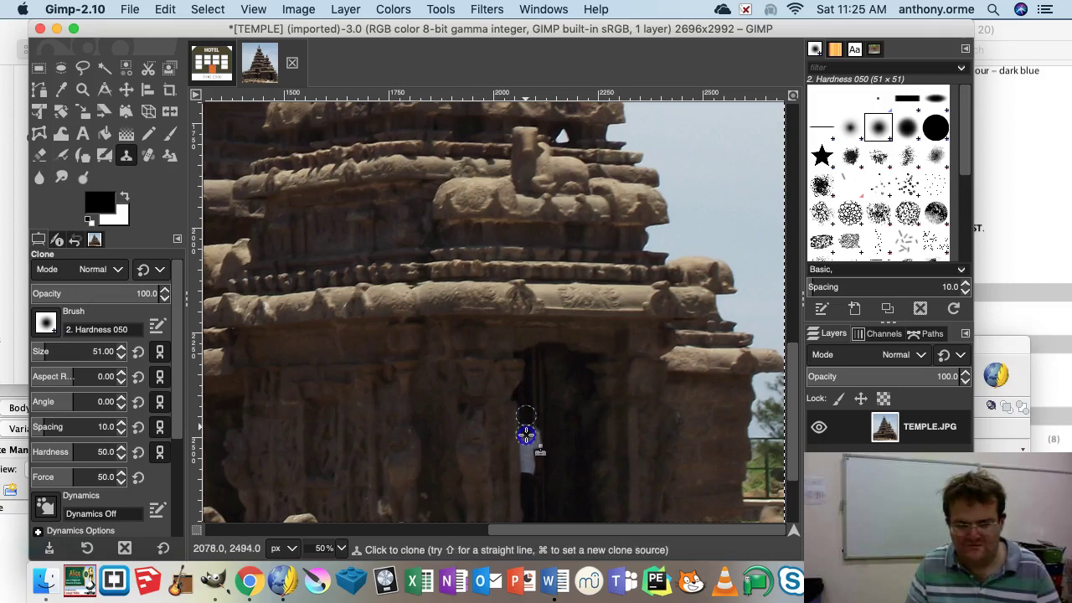
pyautogui.click(527, 407)
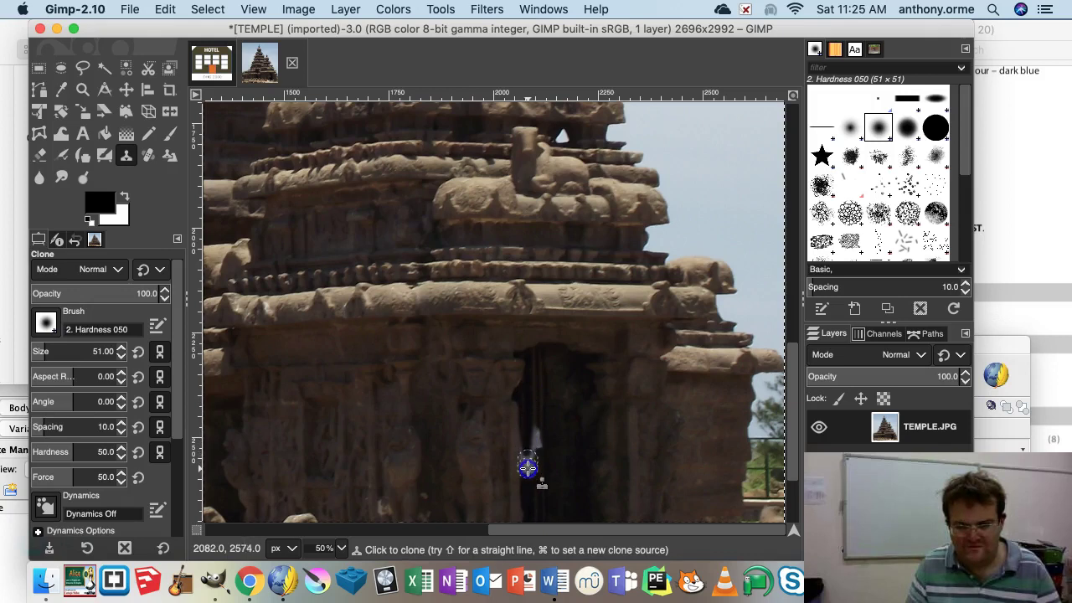
pyautogui.click(536, 407)
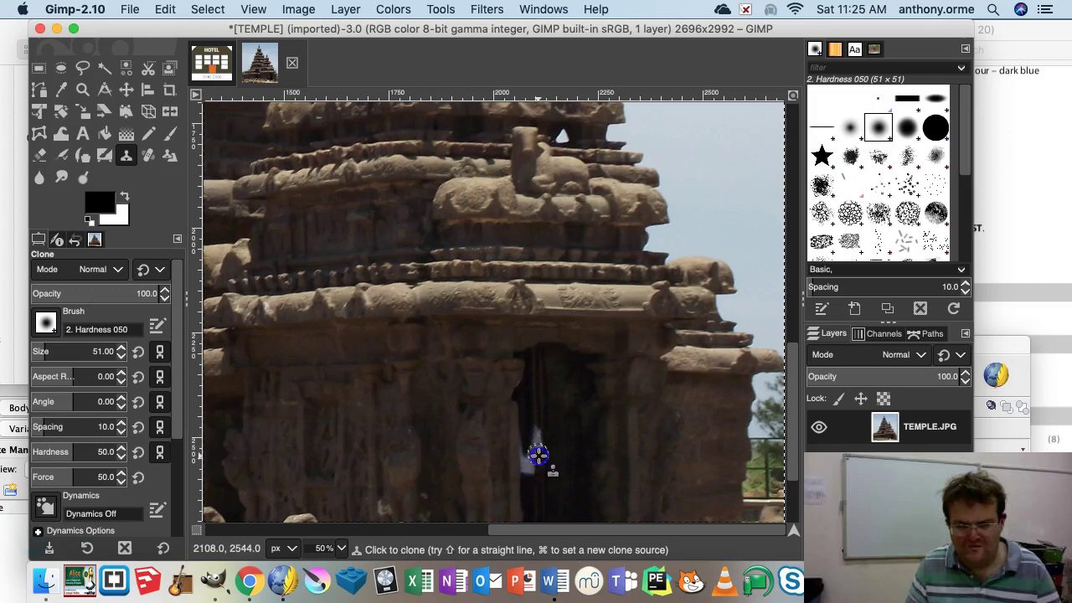
pyautogui.press('super')
pyautogui.keyDown('super'); pyautogui.click(537, 409); pyautogui.keyUp('super')
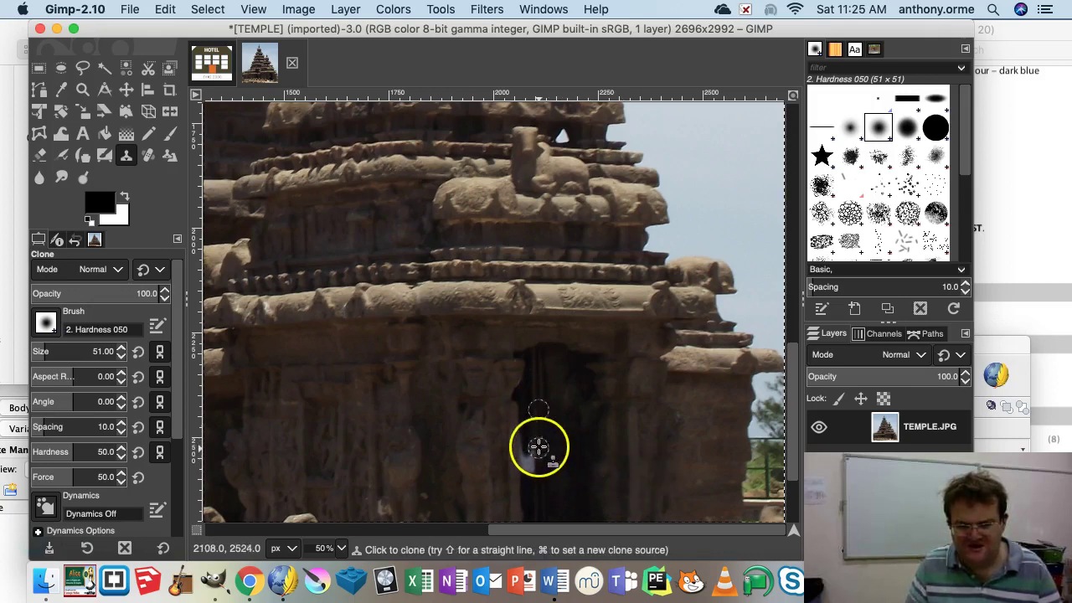
pyautogui.press('super')
pyautogui.keyDown('super'); pyautogui.click(525, 405); pyautogui.keyUp('super')
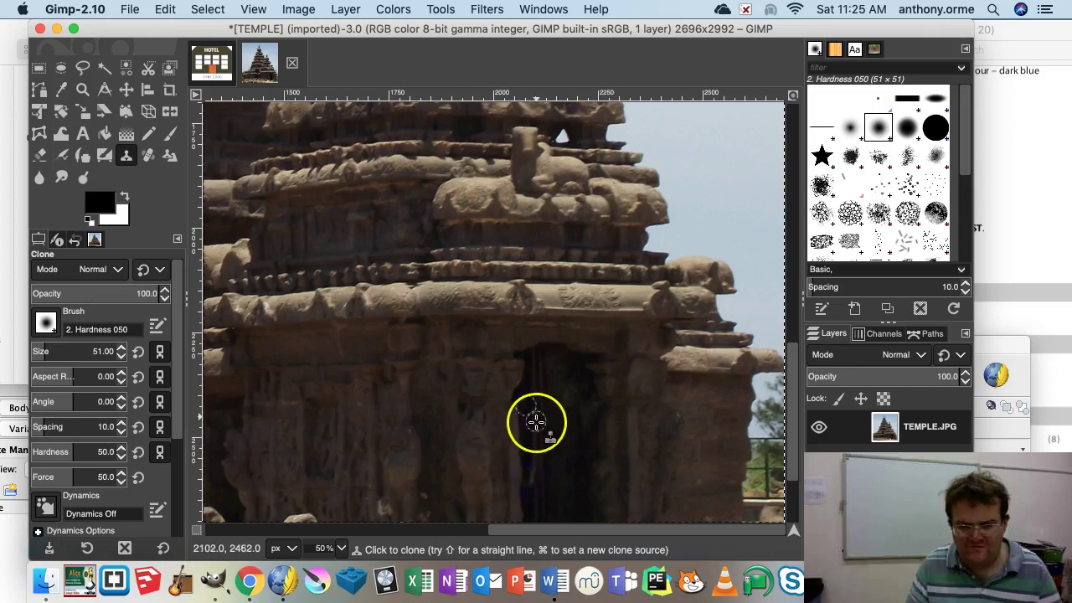
pyautogui.keyDown('super'); pyautogui.click(538, 438); pyautogui.keyUp('super')
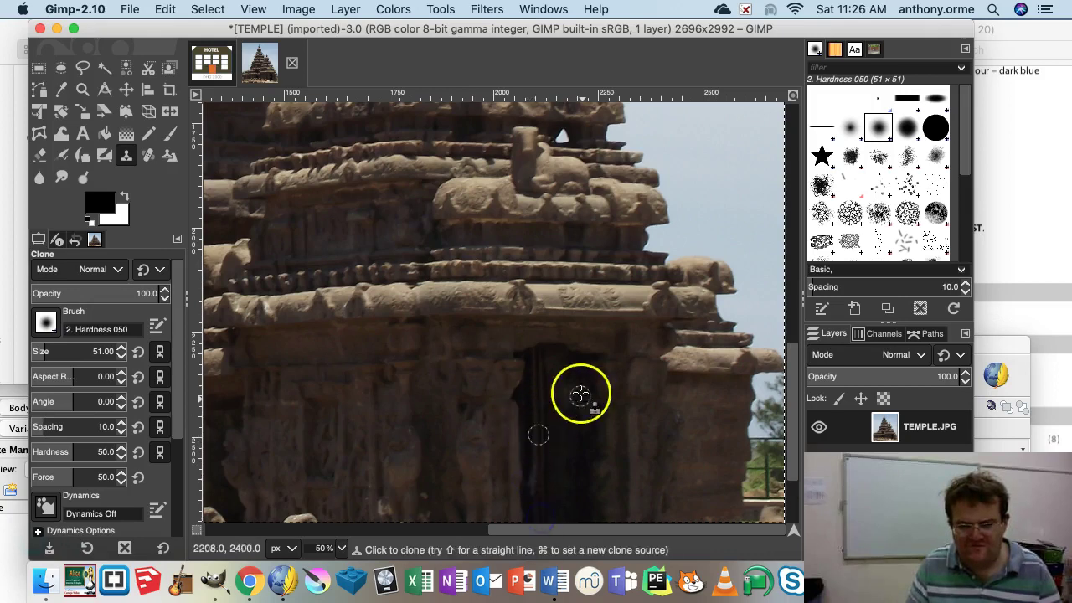
# Export the retouched temple photo as Chennai.JPG to the IMAGES folder at JPEG quality 94
pyautogui.click(130, 9)
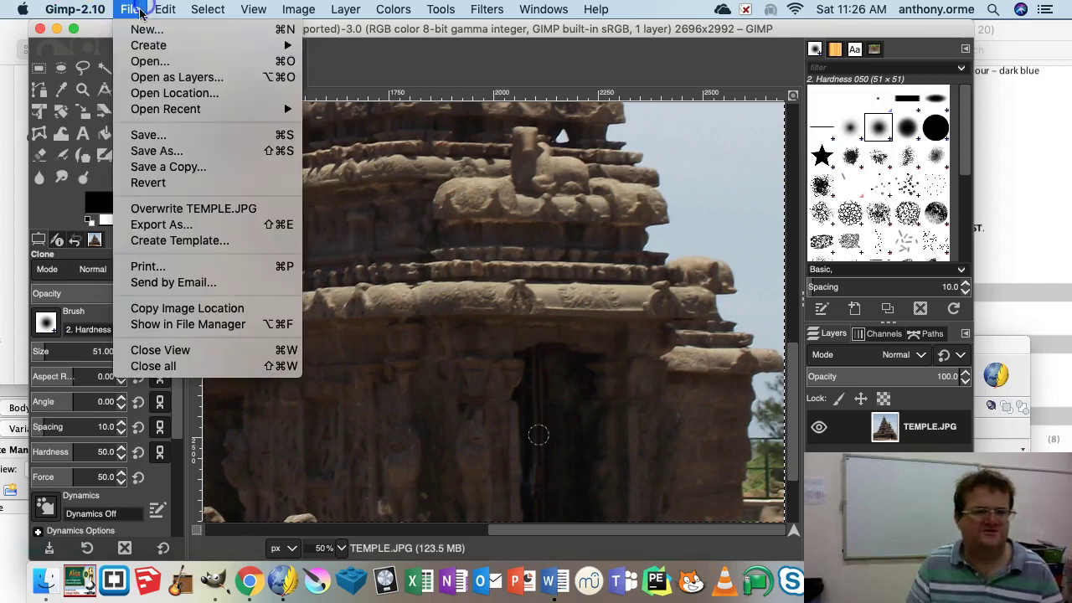
pyautogui.click(196, 225)
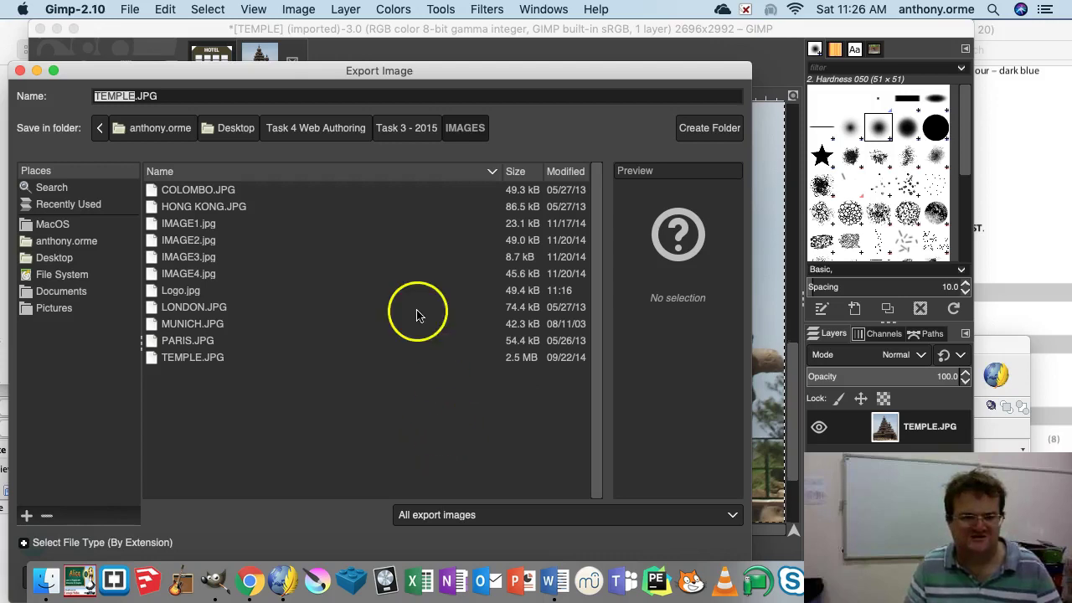
pyautogui.write('Cxhenes')
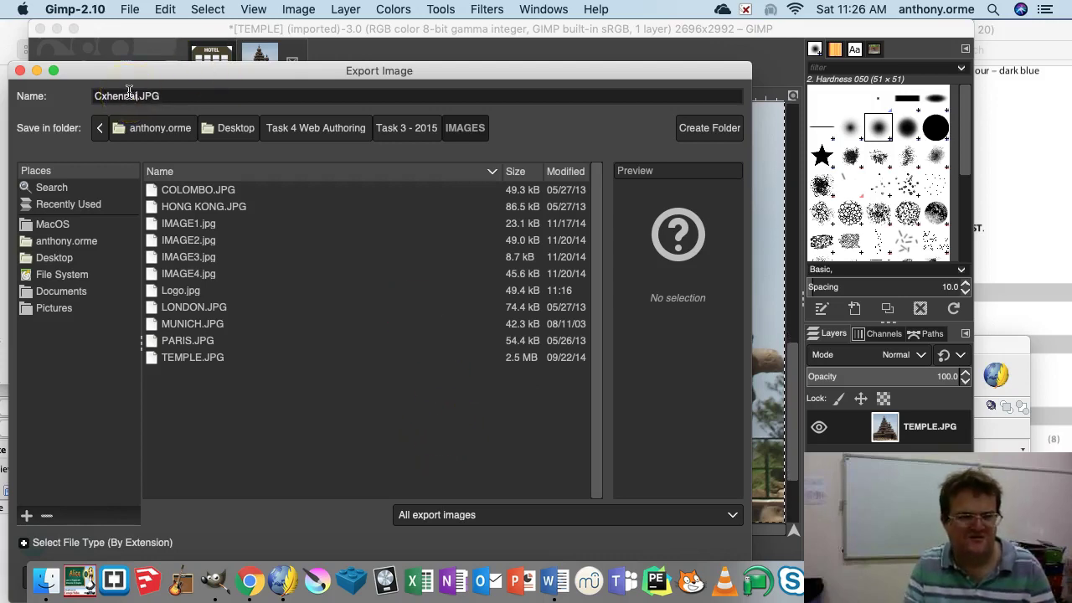
pyautogui.press('BackSpace')
pyautogui.press('BackSpace')
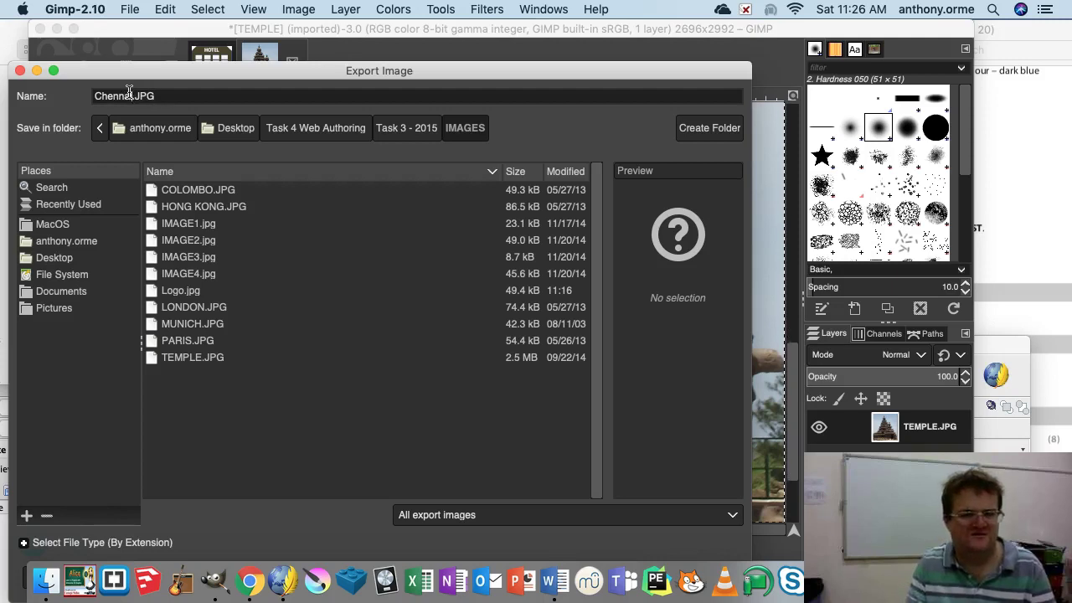
pyautogui.press('Return')
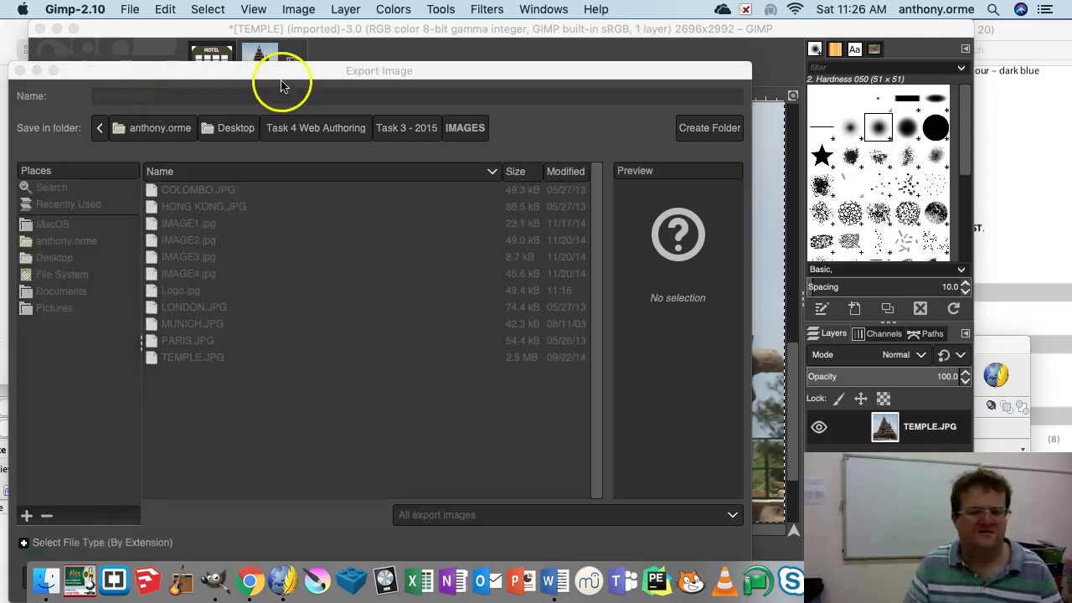
pyautogui.click(612, 374)
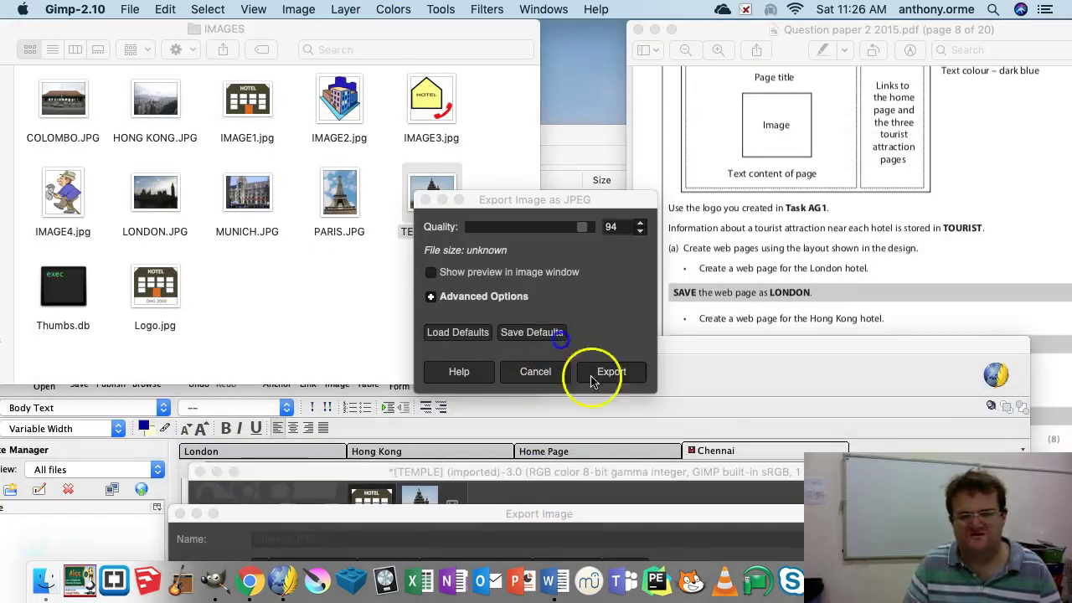
pyautogui.click(591, 382)
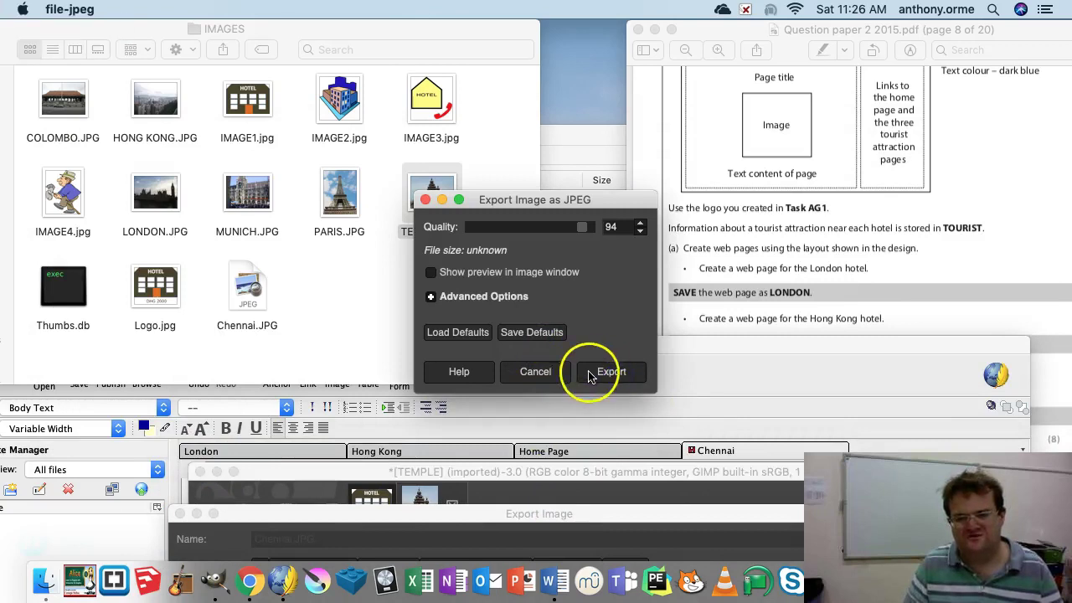
pyautogui.click(588, 376)
pyautogui.click(606, 374)
# Switch to KompoZer and delete the existing image between the Shore temple heading and the description on the Chennai page
pyautogui.moveTo(554, 366); pyautogui.dragTo(539, 24)
pyautogui.click(574, 318)
pyautogui.press('Delete')
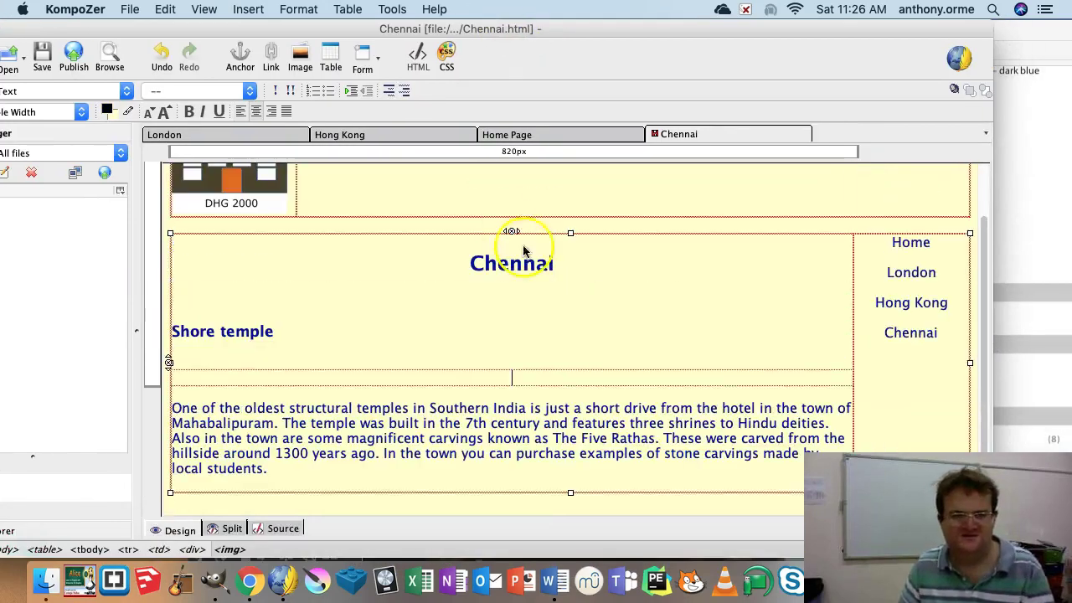
# Start inserting Chennai.JPG from the IMAGES folder in the emptied image cell, without alternate text
pyautogui.click(248, 10)
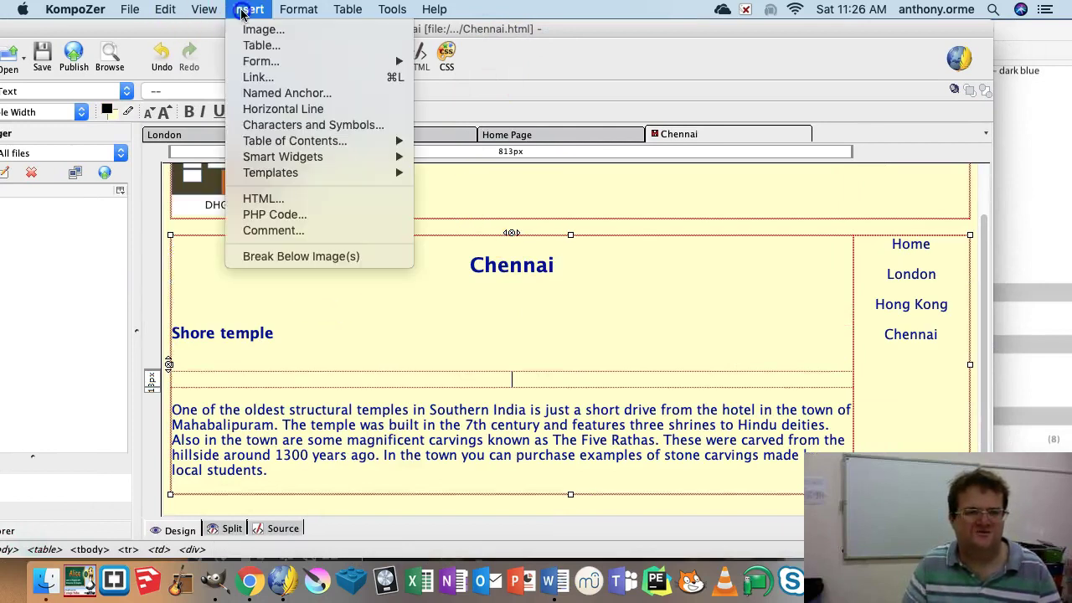
pyautogui.click(270, 29)
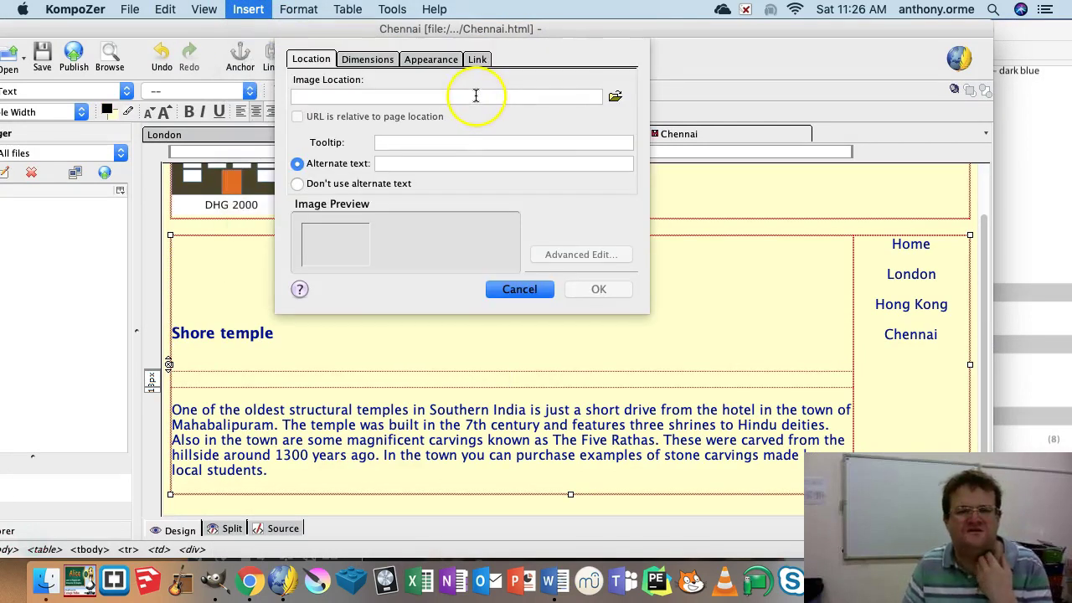
pyautogui.click(615, 98)
pyautogui.click(381, 149)
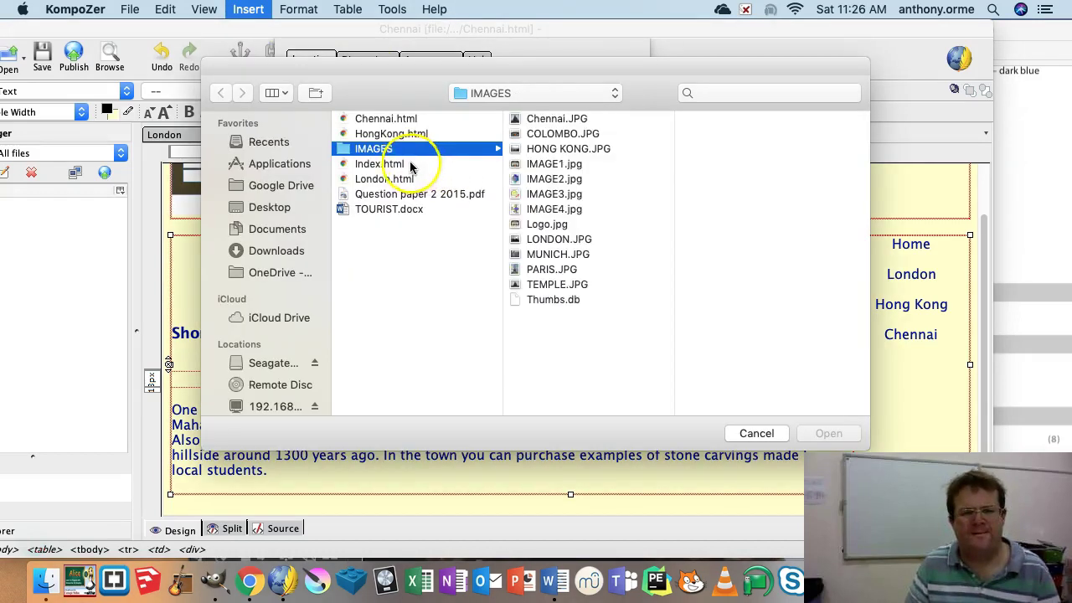
pyautogui.click(546, 118)
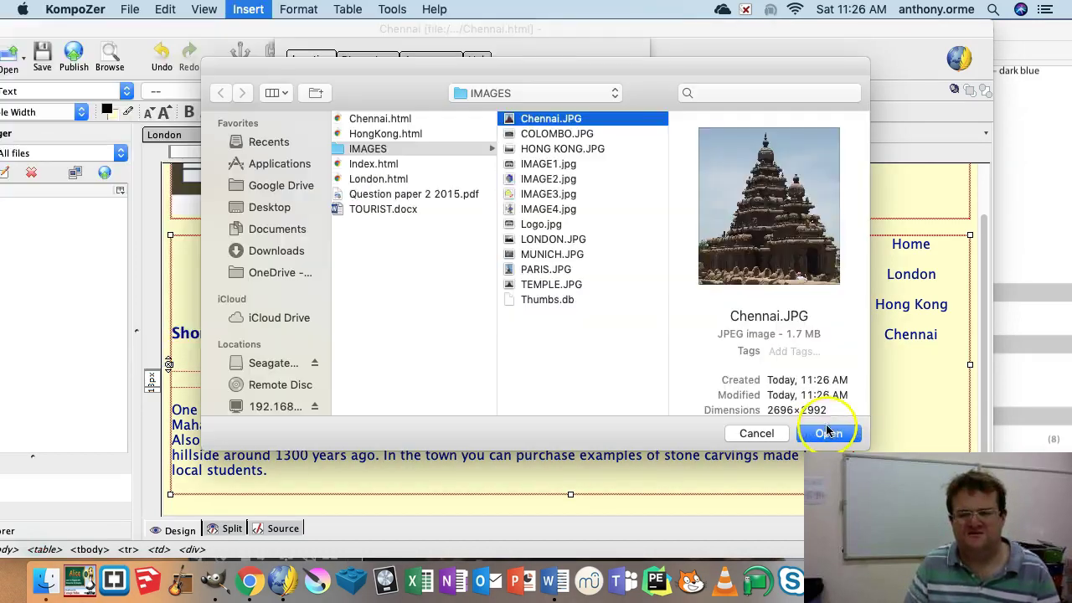
pyautogui.click(828, 434)
pyautogui.click(333, 186)
# Give the image a custom width of 700 pixels with proportions constrained, and place it on the page
pyautogui.click(374, 98)
pyautogui.click(356, 66)
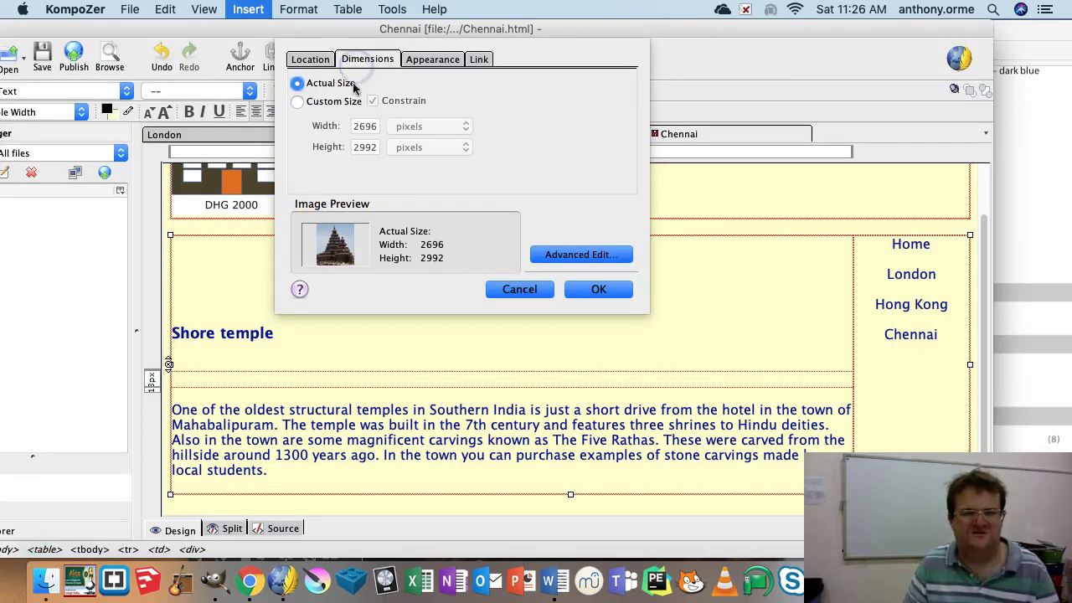
pyautogui.click(338, 107)
pyautogui.click(377, 126)
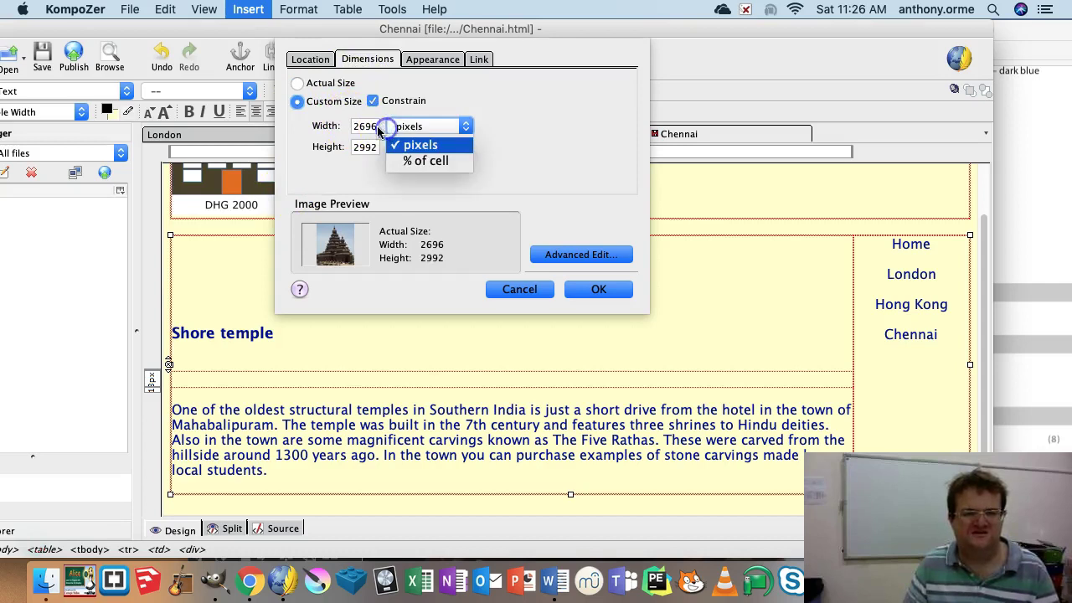
pyautogui.click(321, 126)
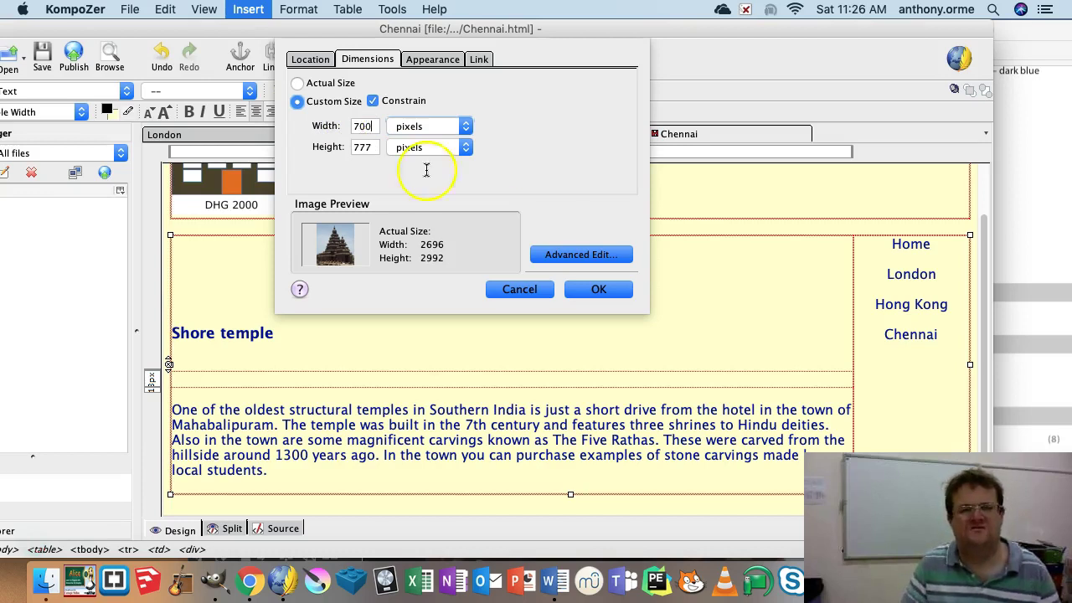
pyautogui.click(598, 289)
# Check the placed temple image and save the Chennai page
pyautogui.scroll(-5, 638, 285)
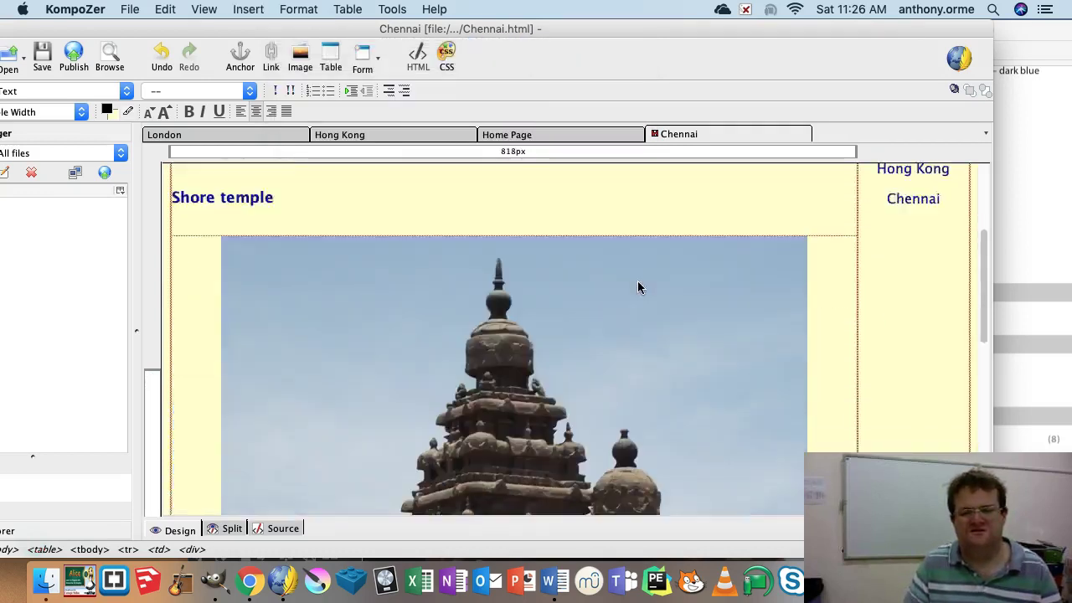
pyautogui.scroll(5, 638, 285)
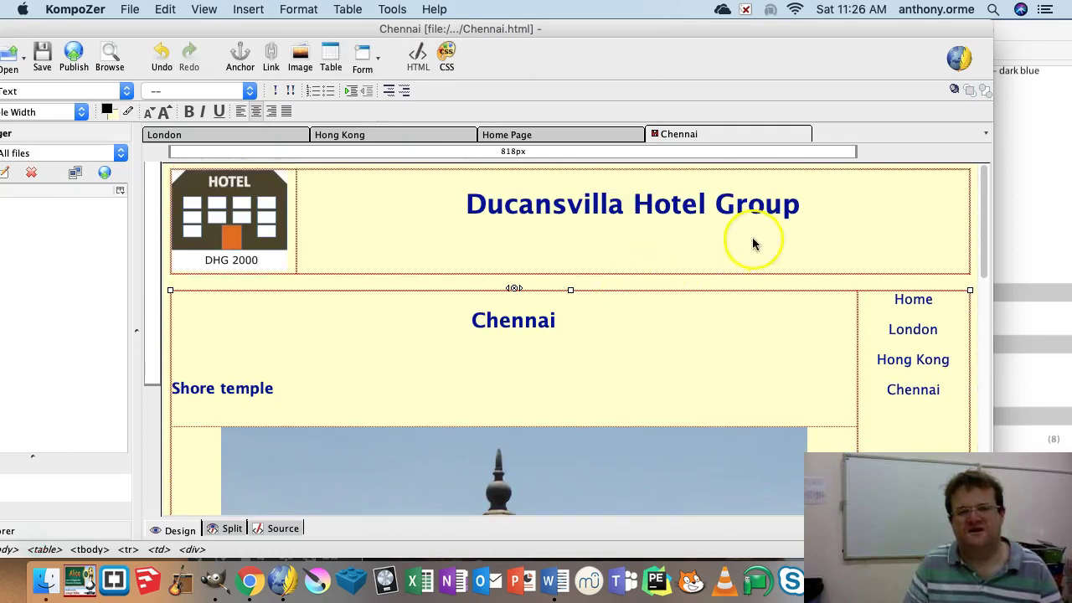
pyautogui.press('super+s')
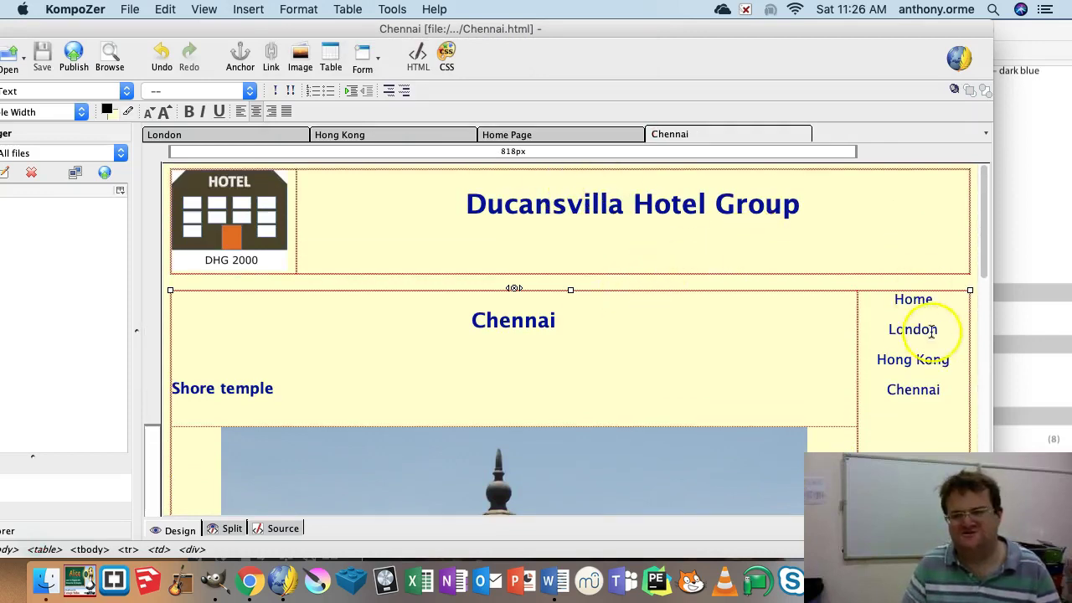
# Link the Home text in the Chennai page's navigation column to Index.html in the Task 3 - 2015 folder
pyautogui.click(933, 327)
pyautogui.doubleClick(914, 298)
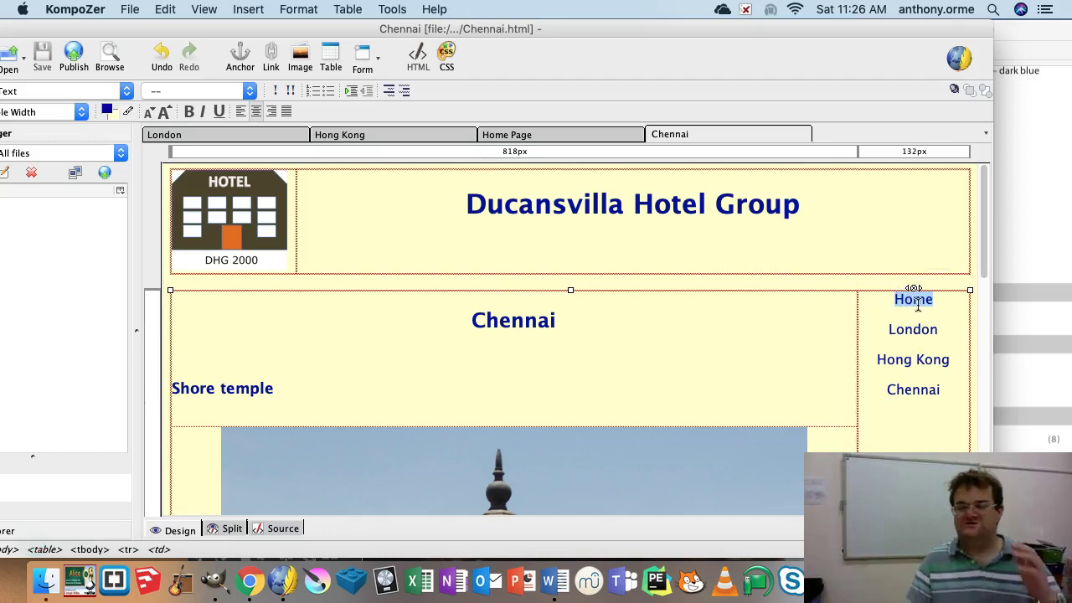
pyautogui.rightClick(917, 305)
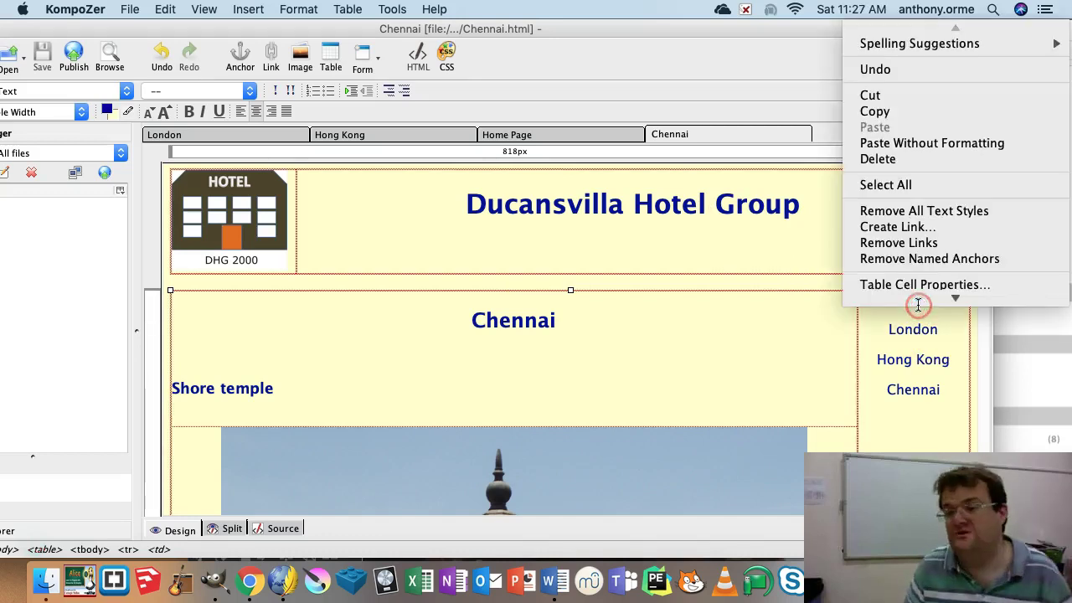
pyautogui.click(933, 228)
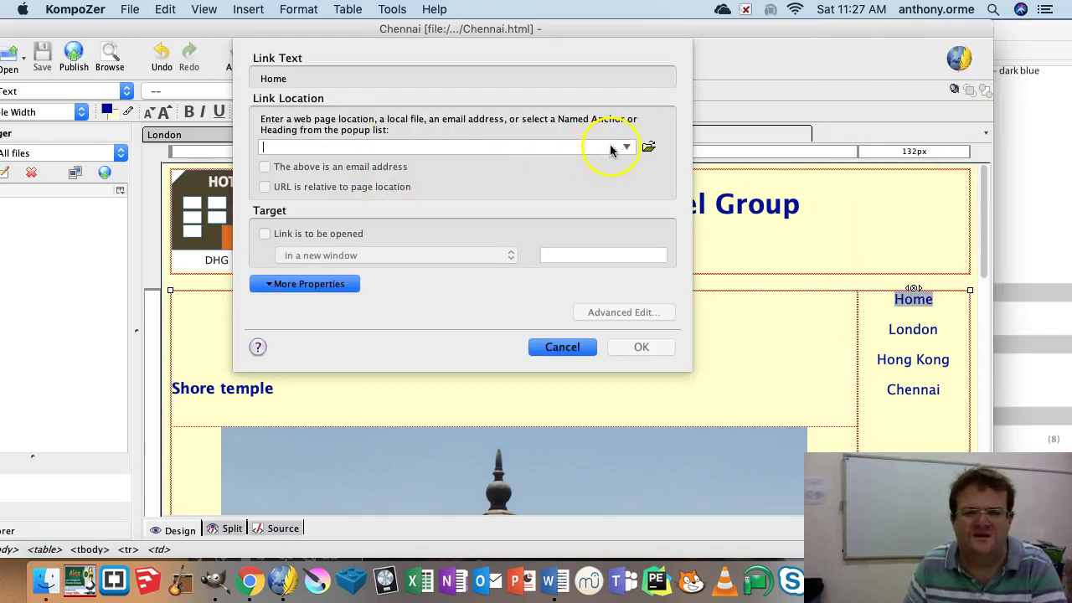
pyautogui.click(648, 147)
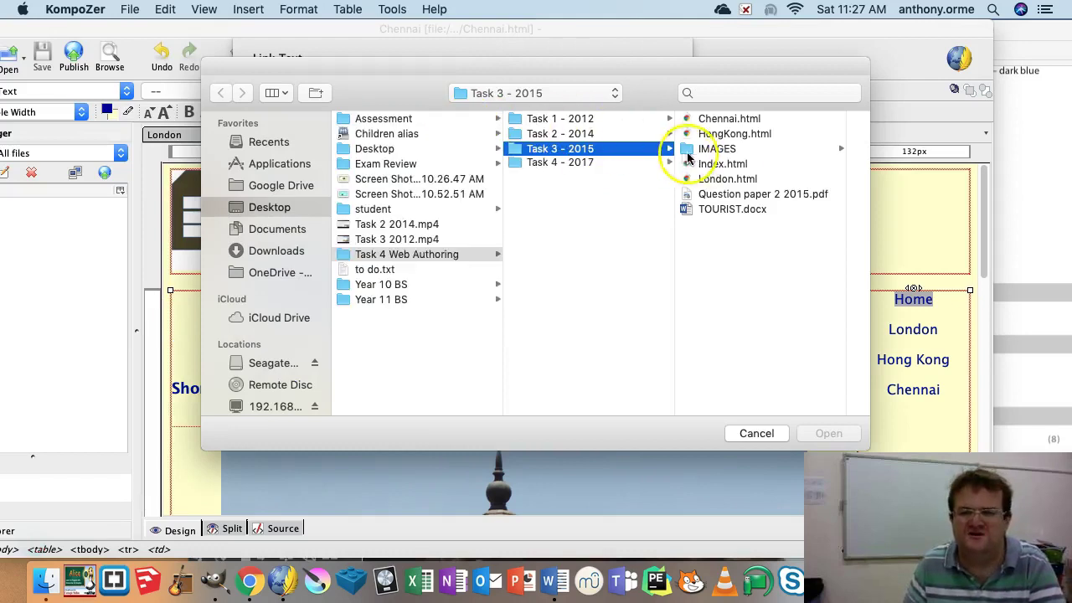
pyautogui.click(724, 165)
pyautogui.click(828, 433)
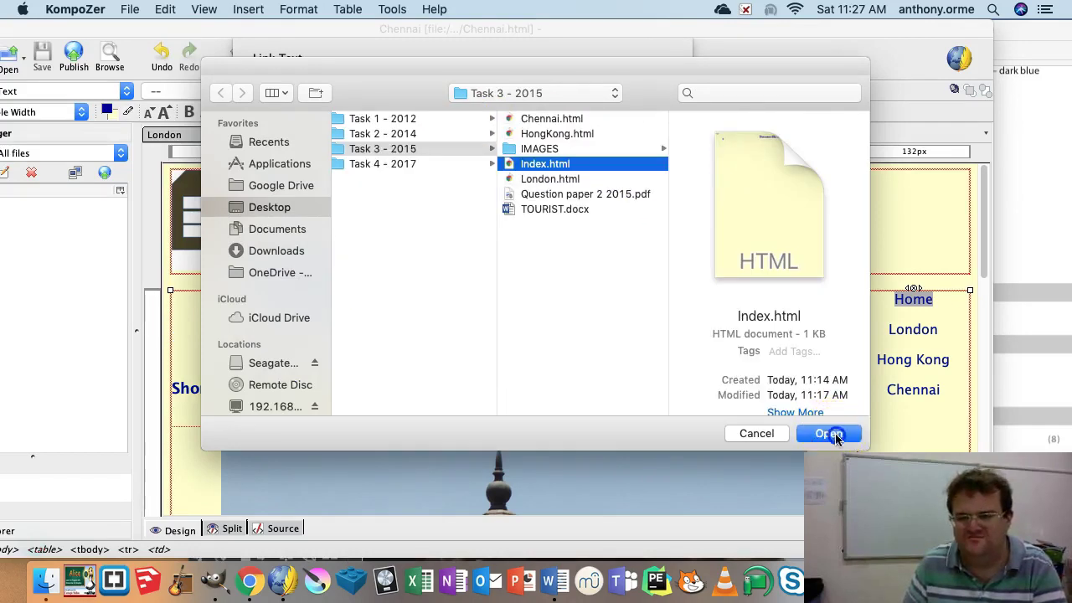
pyautogui.click(645, 347)
# Link the London text in the navigation column to London.html in the Task 3 - 2015 folder
pyautogui.moveTo(935, 329); pyautogui.dragTo(889, 338)
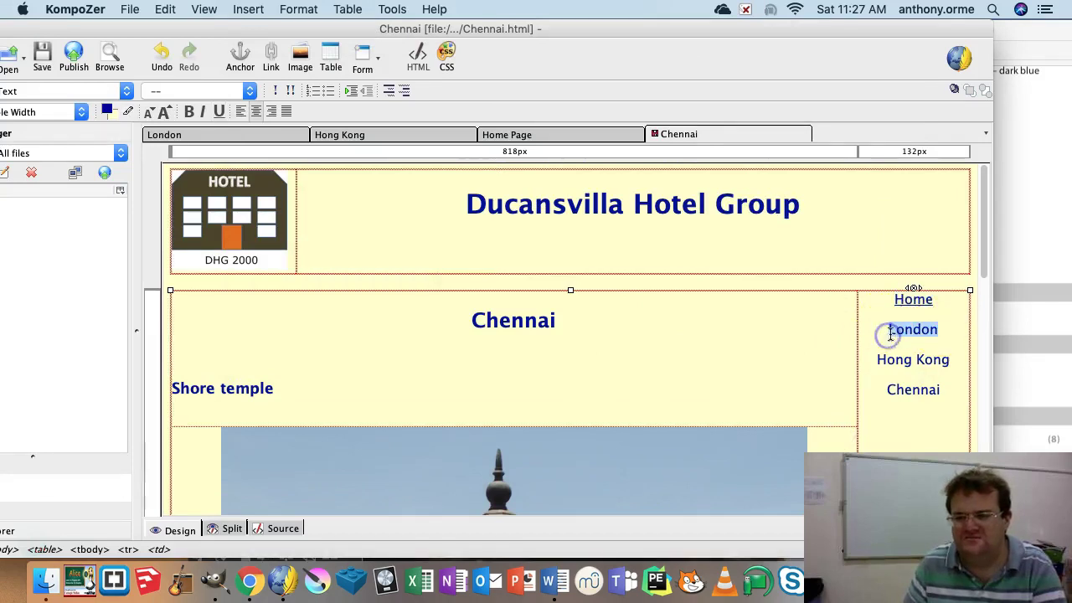
pyautogui.rightClick(901, 332)
pyautogui.click(895, 224)
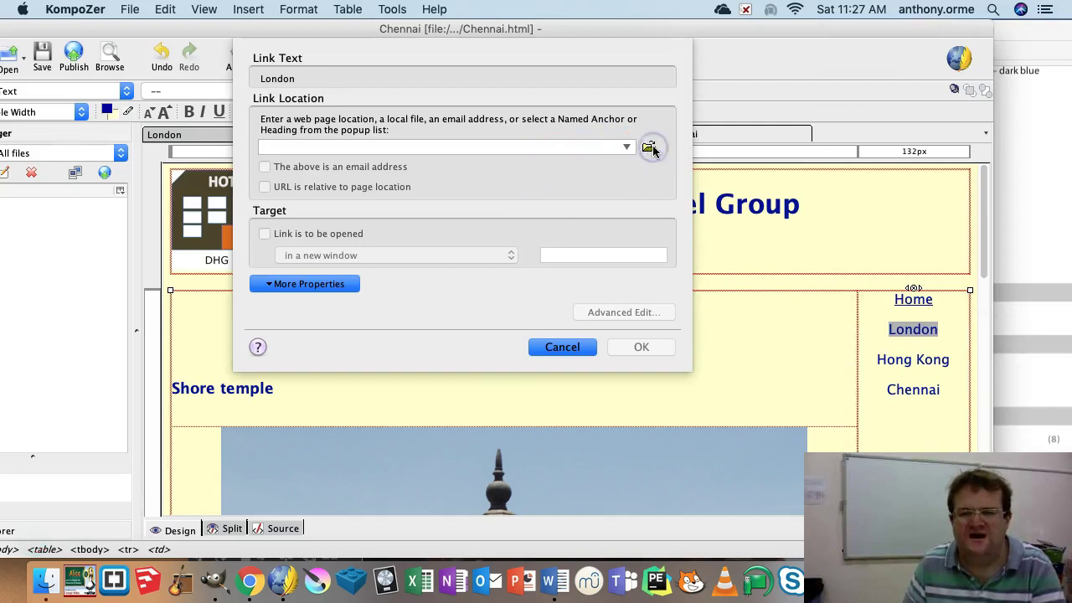
pyautogui.click(651, 149)
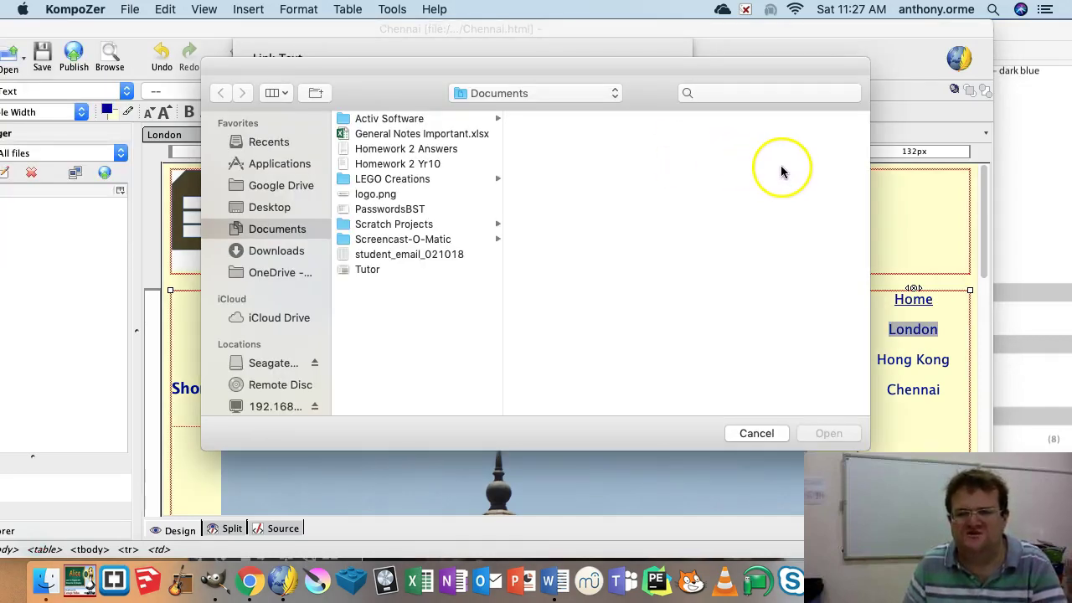
pyautogui.click(266, 207)
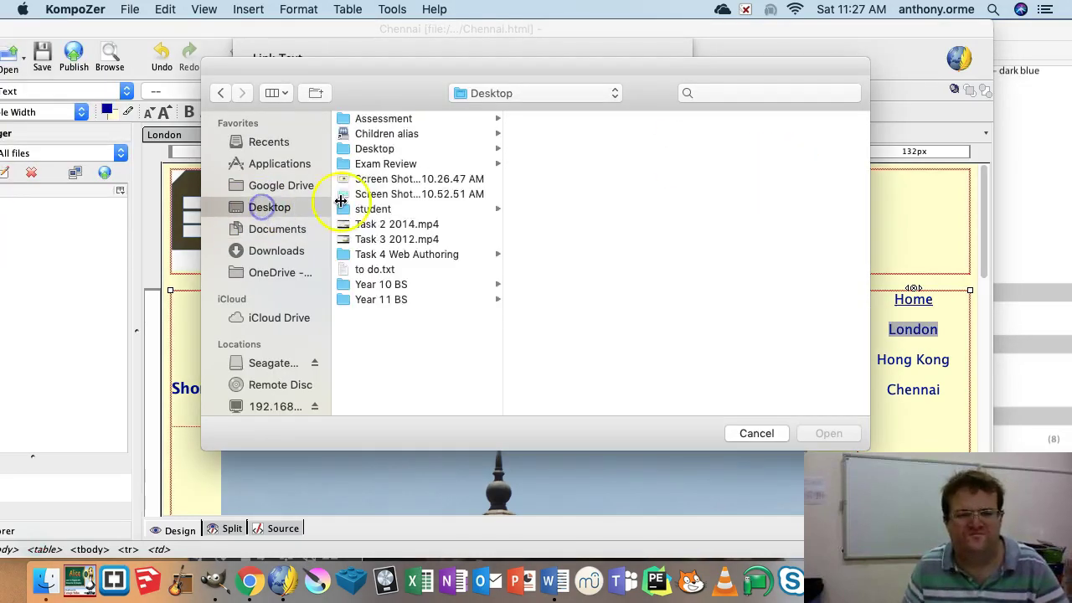
pyautogui.click(400, 254)
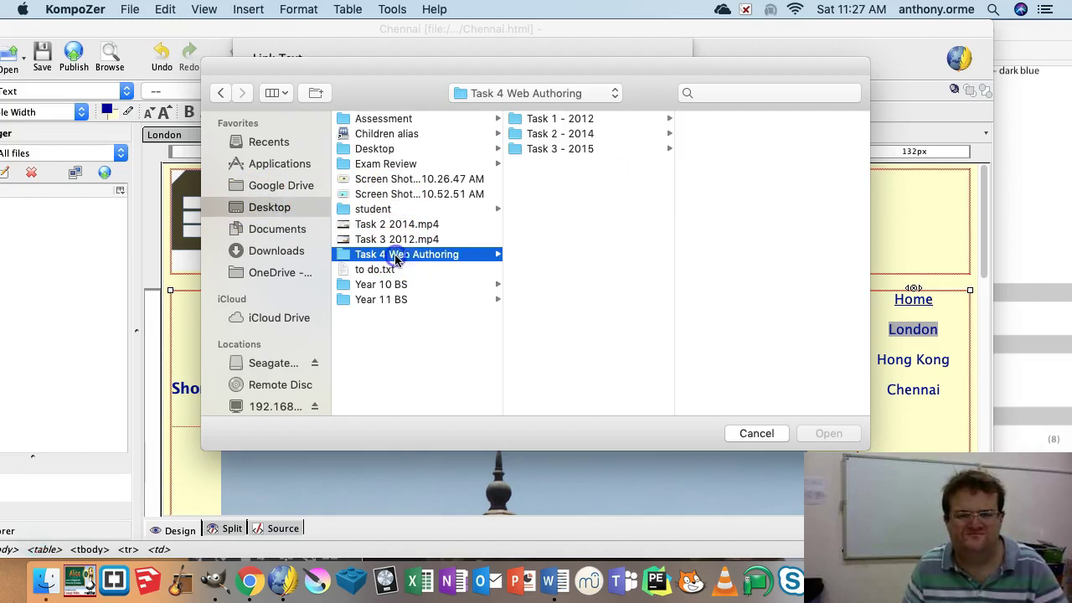
pyautogui.click(587, 149)
pyautogui.click(709, 177)
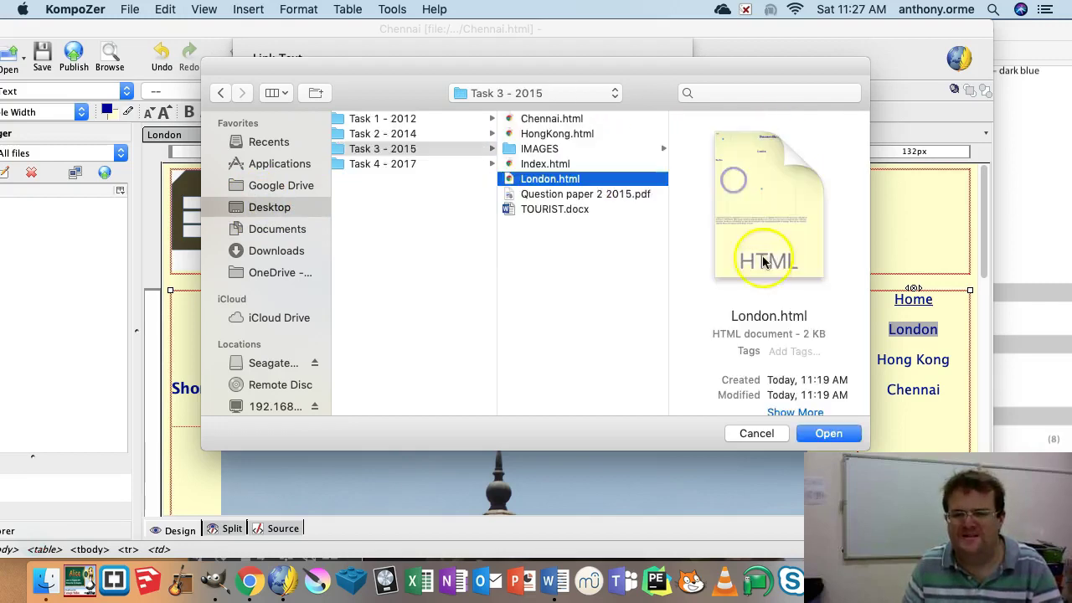